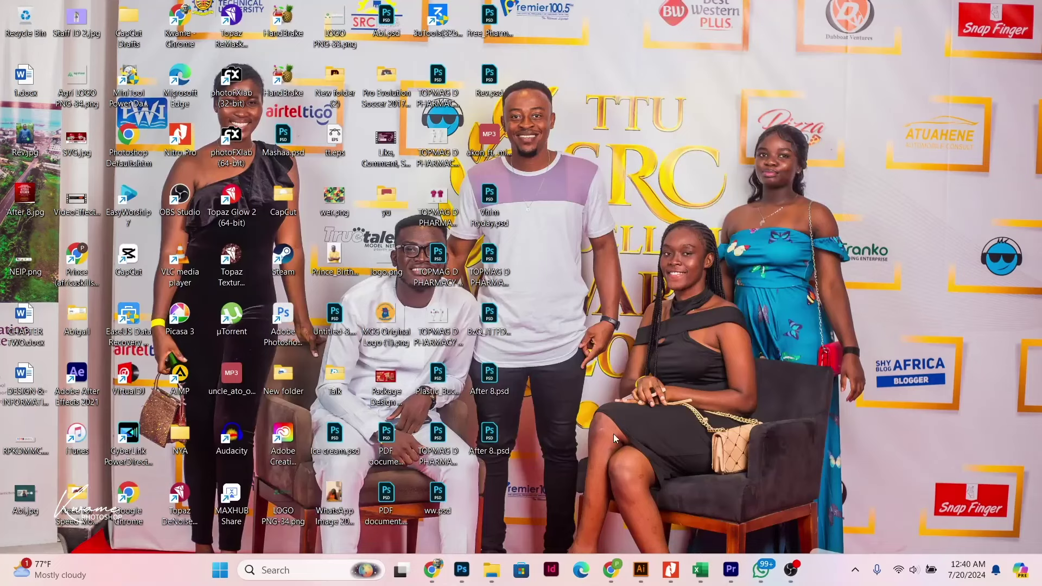
Step: Add a Solid Color fill layer in pink ee8da0 over the Vhim Fryday flyer
left_click(461, 569)
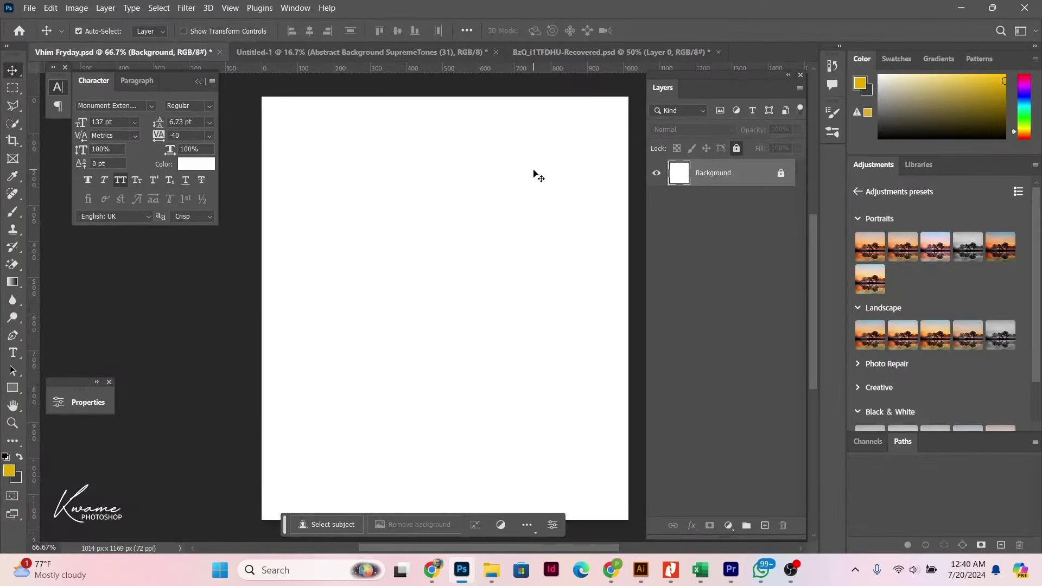
left_click(728, 525)
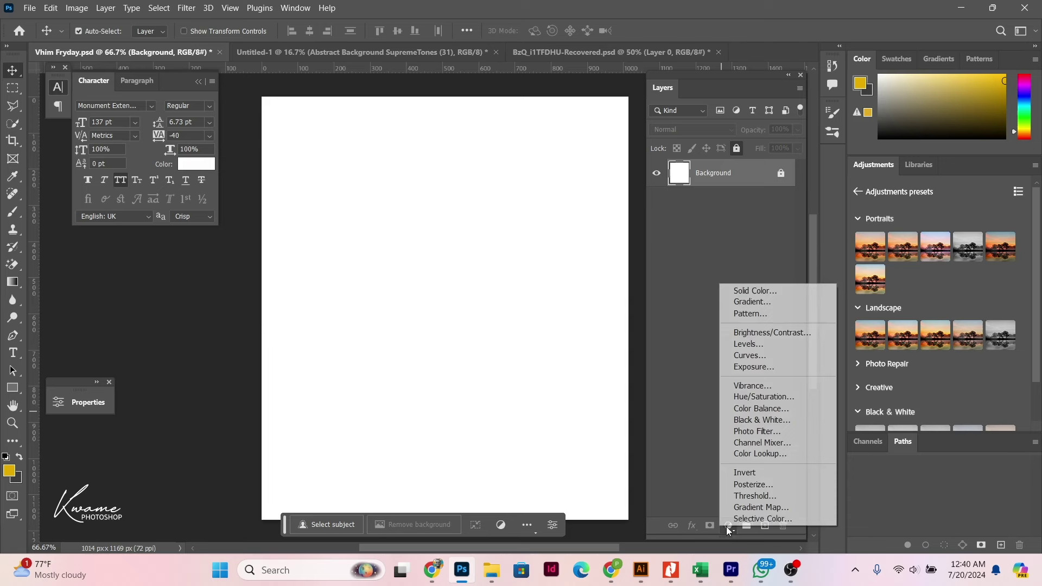
left_click(782, 291)
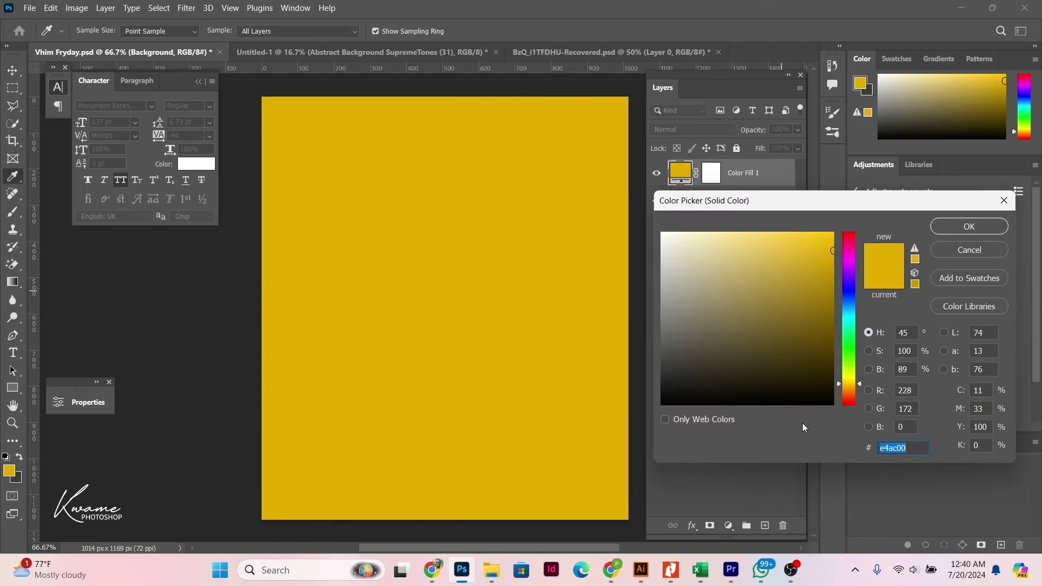
type("e")
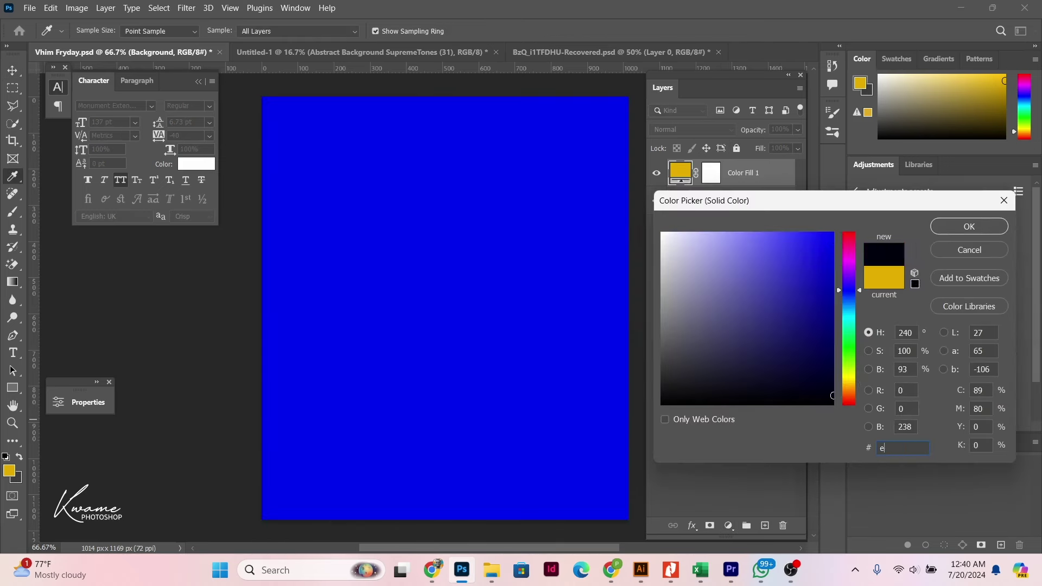
type("e8")
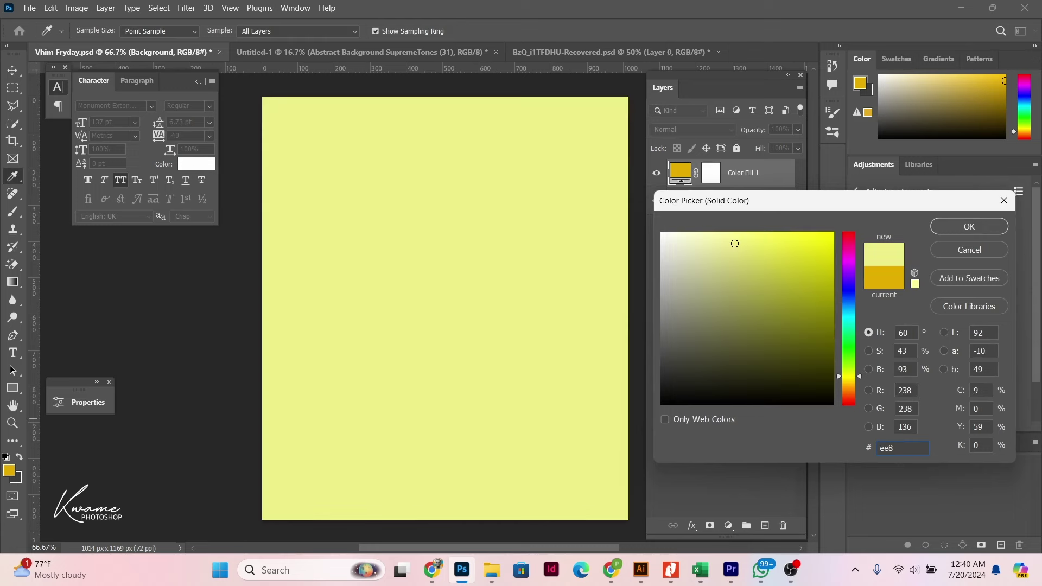
type("da")
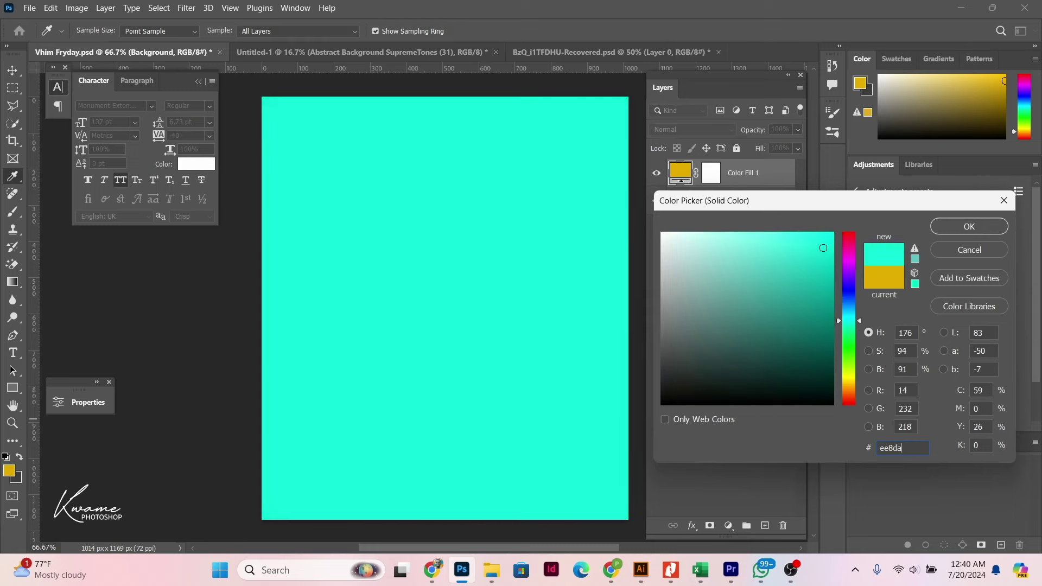
type("0")
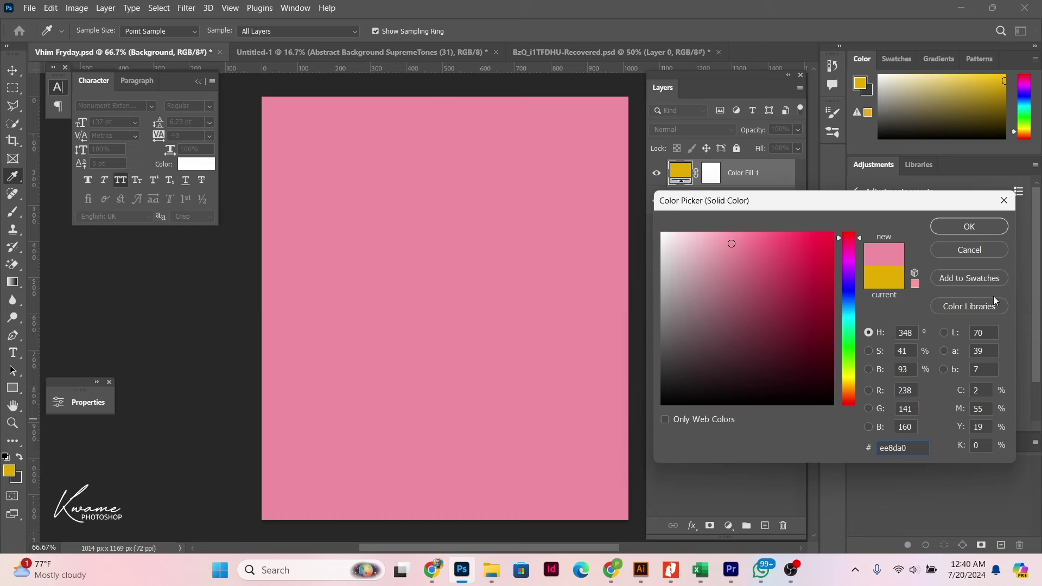
left_click_drag(913, 442, 879, 453)
left_click(969, 226)
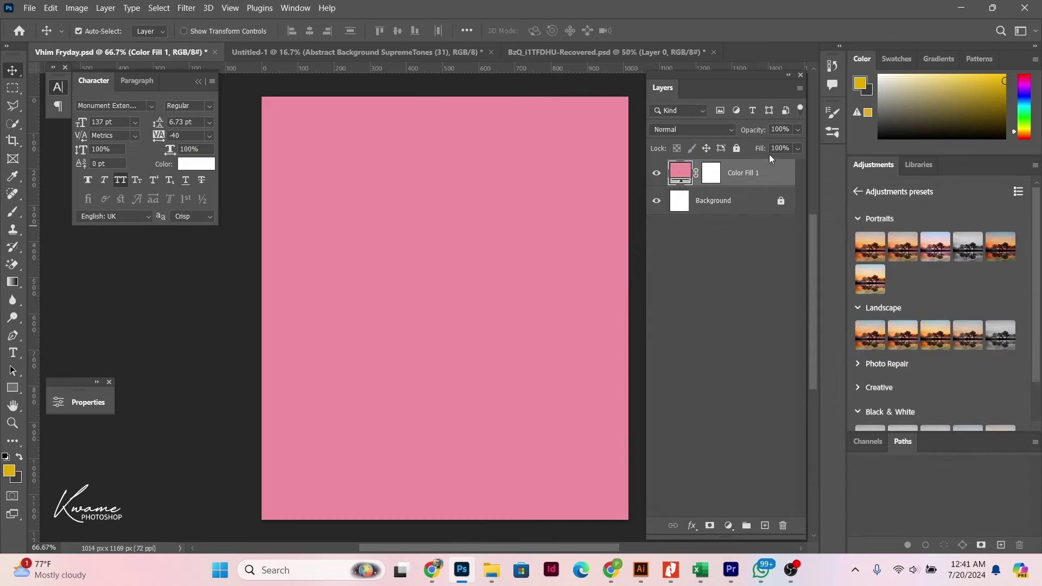
Step: Lock the pink fill layer and drag the abstract swirl image into the flyer
left_click(736, 149)
left_click(513, 52)
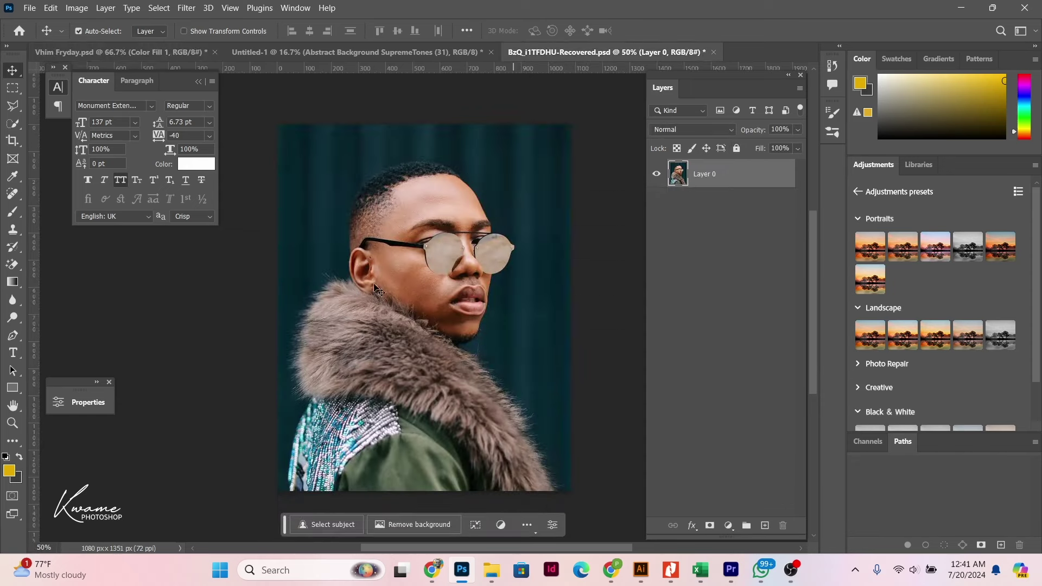
left_click(340, 51)
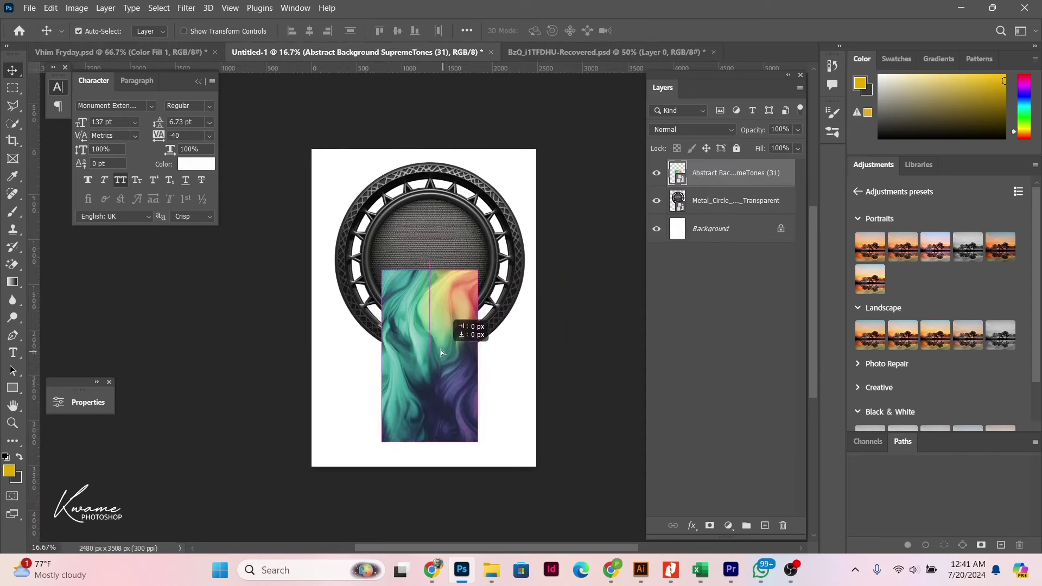
mouse_move(441, 349)
left_mouse_down()
mouse_move(202, 51)
mouse_move(418, 251)
left_mouse_up()
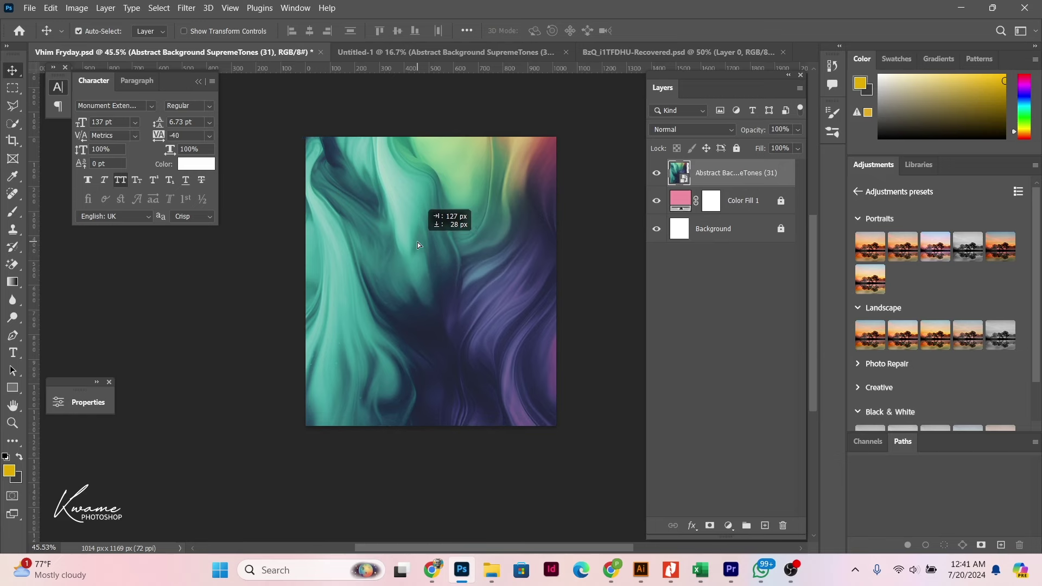
left_click_drag(418, 250, 411, 237)
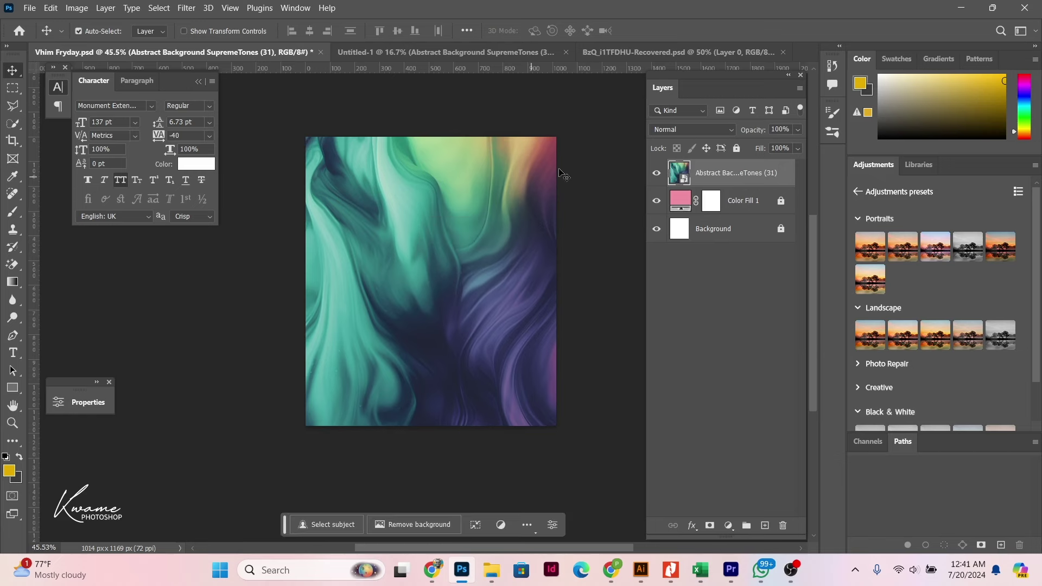
Step: Set the swirl layer to Color Burn, reposition it, and bring up the portrait document
left_click(710, 129)
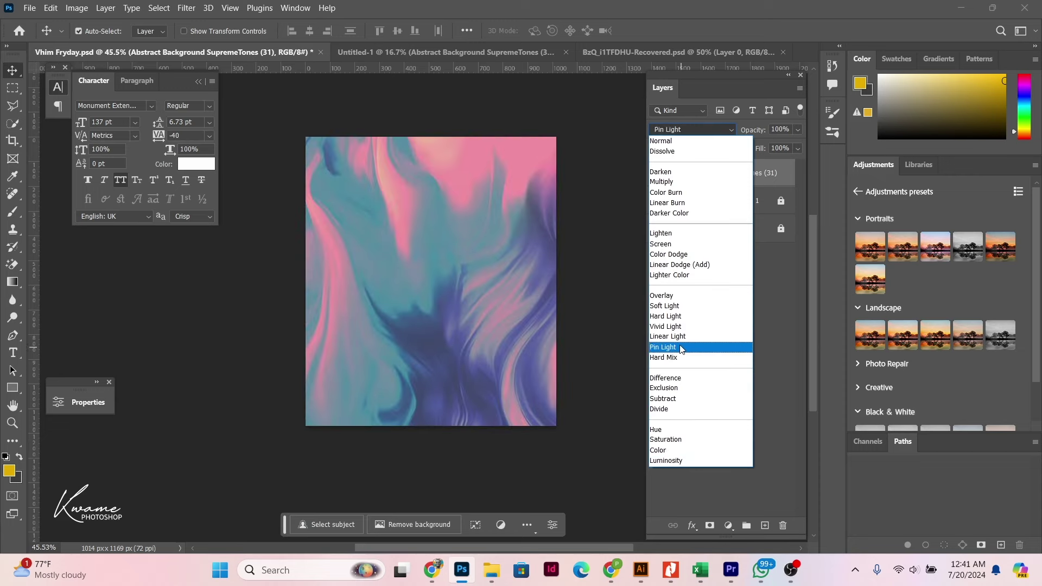
left_click(660, 193)
mouse_move(384, 251)
left_mouse_down()
mouse_move(352, 358)
mouse_move(382, 337)
left_mouse_up()
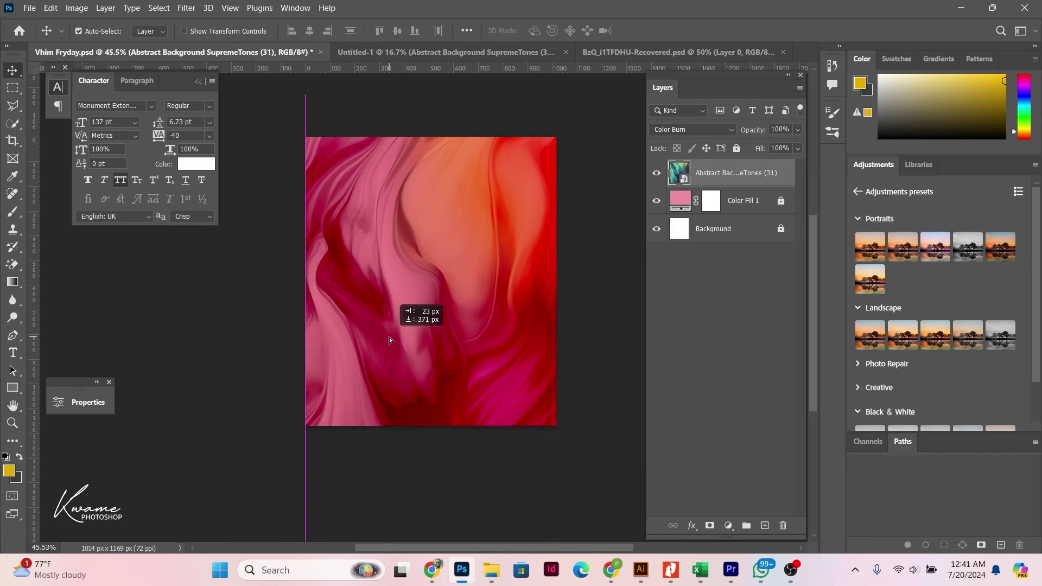
left_click_drag(382, 338, 396, 327)
scroll(405, 289, "up", 2)
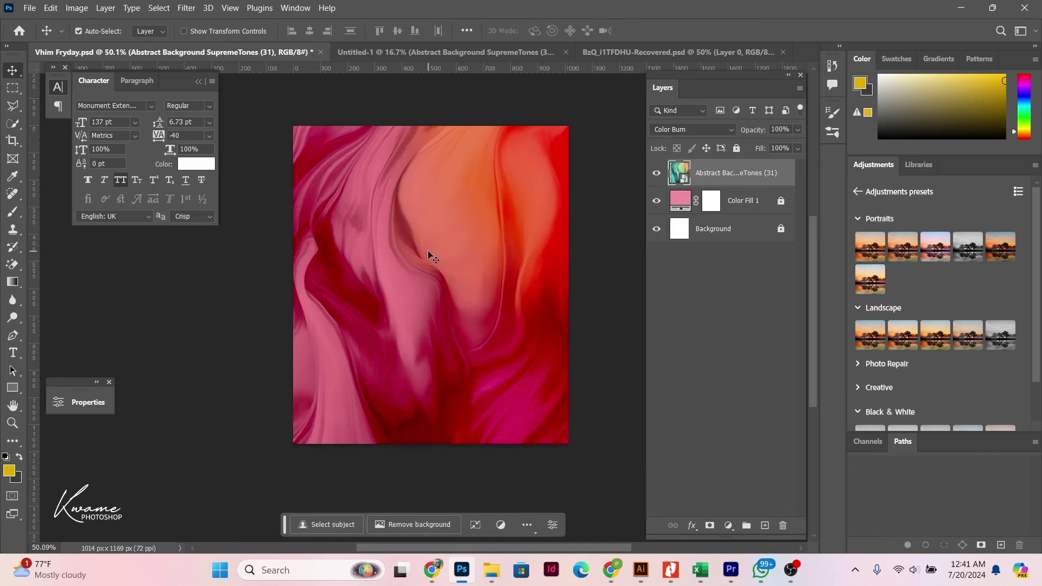
scroll(531, 140, "down", 1)
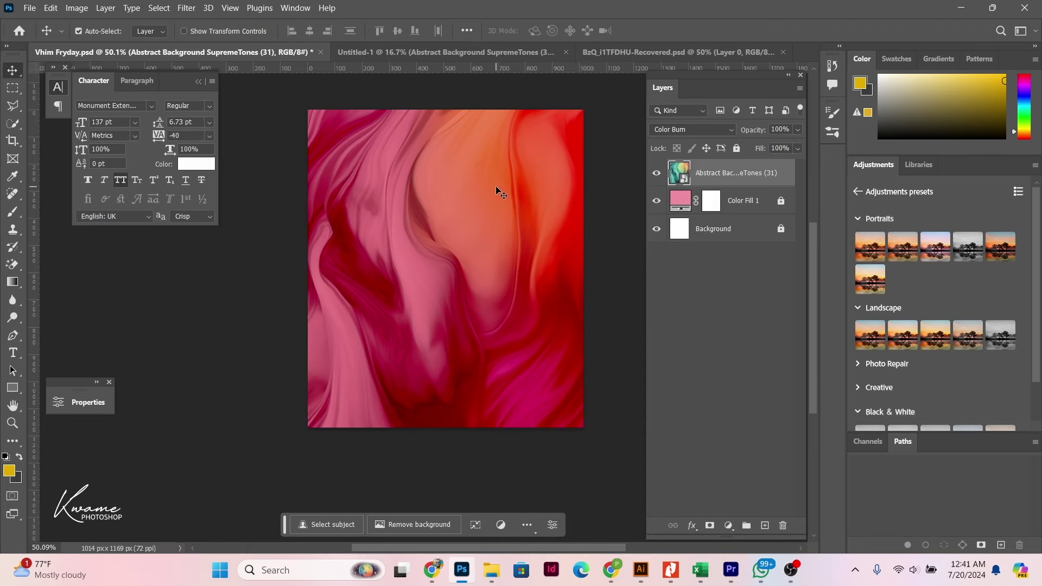
left_click(594, 50)
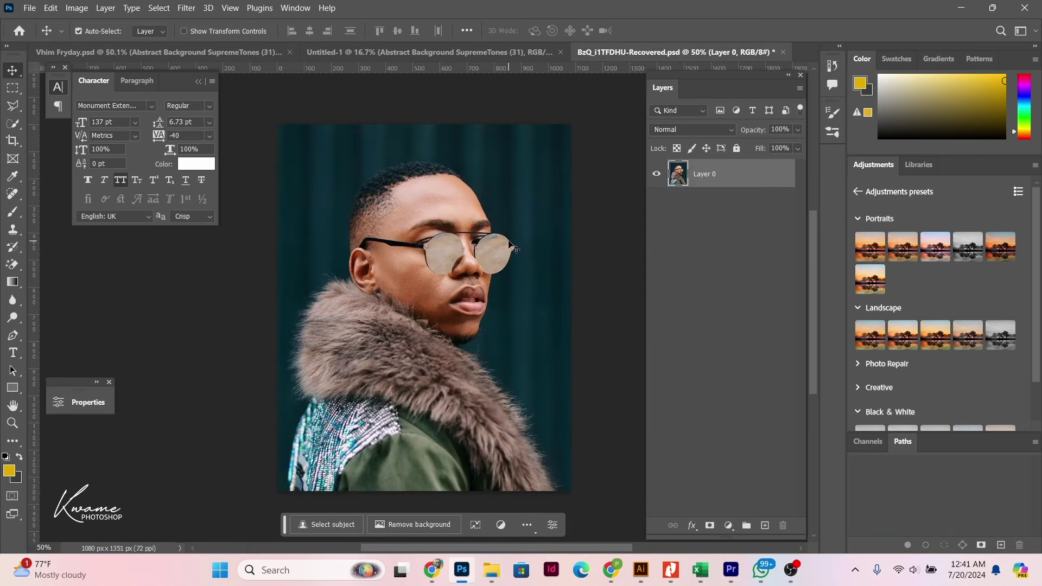
Step: Cut the man from his backdrop and tidy the mask along the top of his hair
left_click(388, 525)
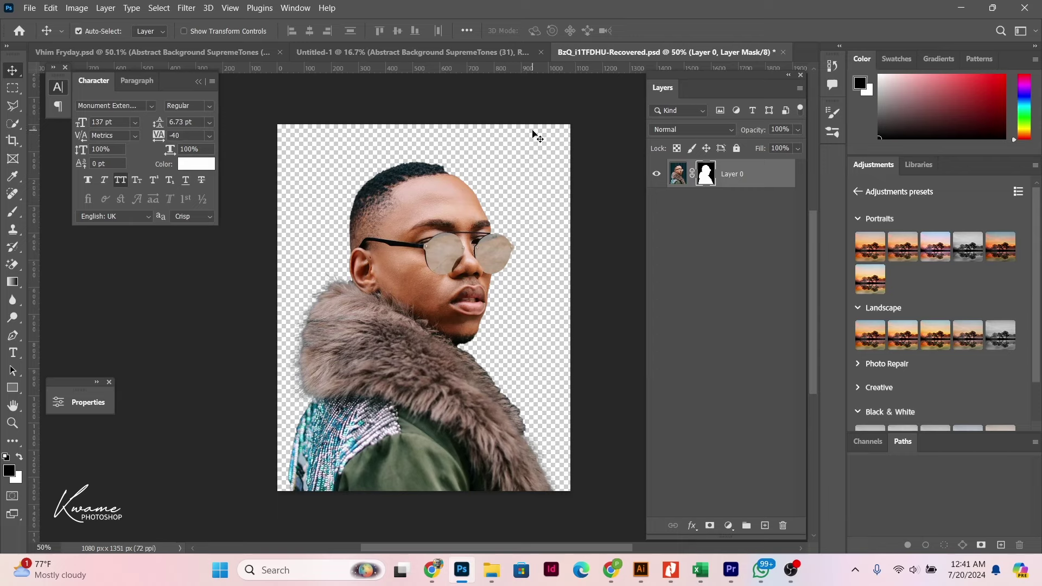
scroll(466, 146, "up", 2)
scroll(424, 185, "up", 2)
scroll(434, 206, "up", 1)
scroll(431, 206, "up", 1)
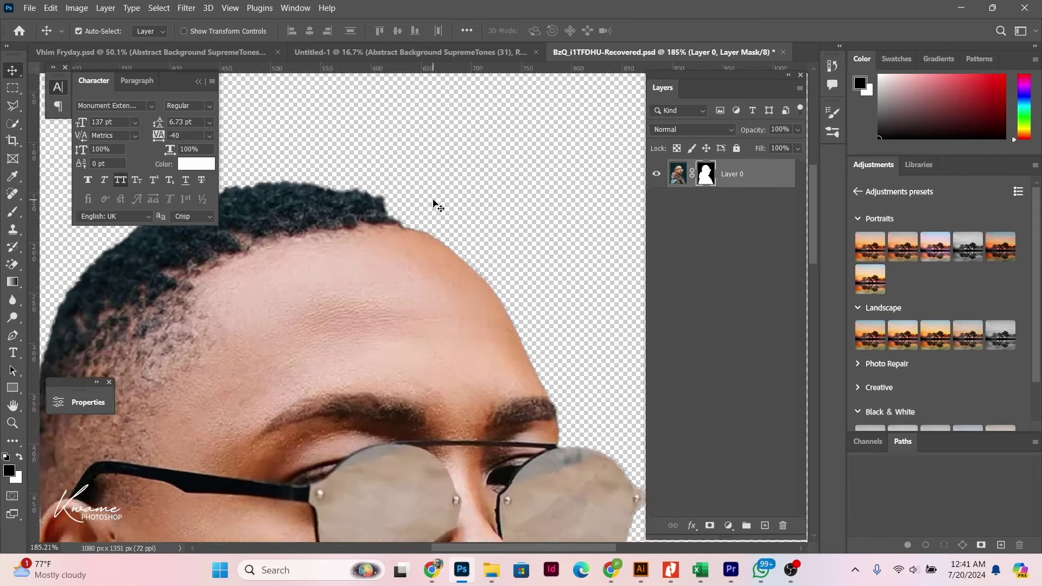
scroll(431, 207, "up", 1)
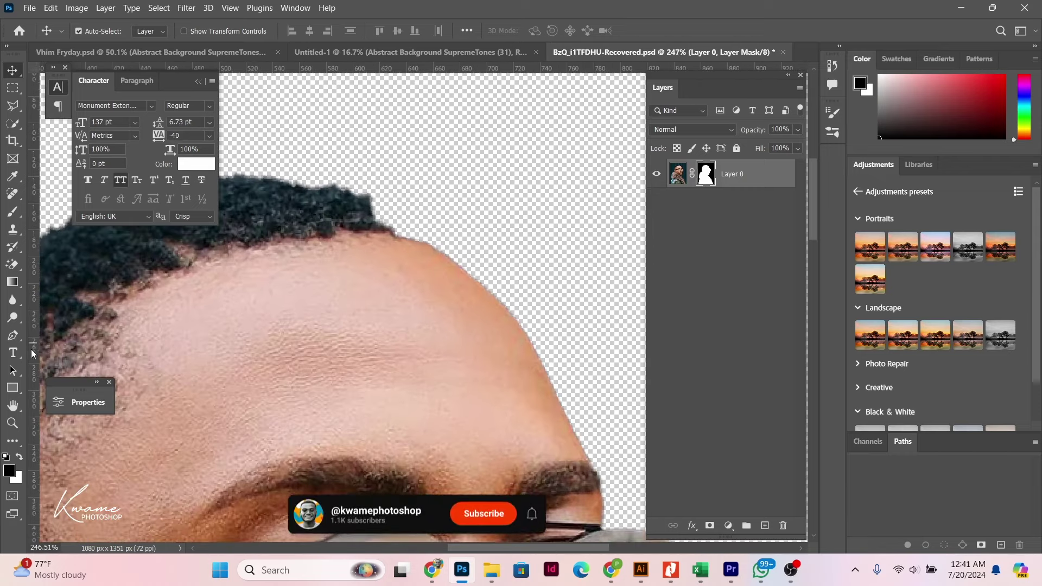
key("b")
key("bracketleft")
key("bracketleft")
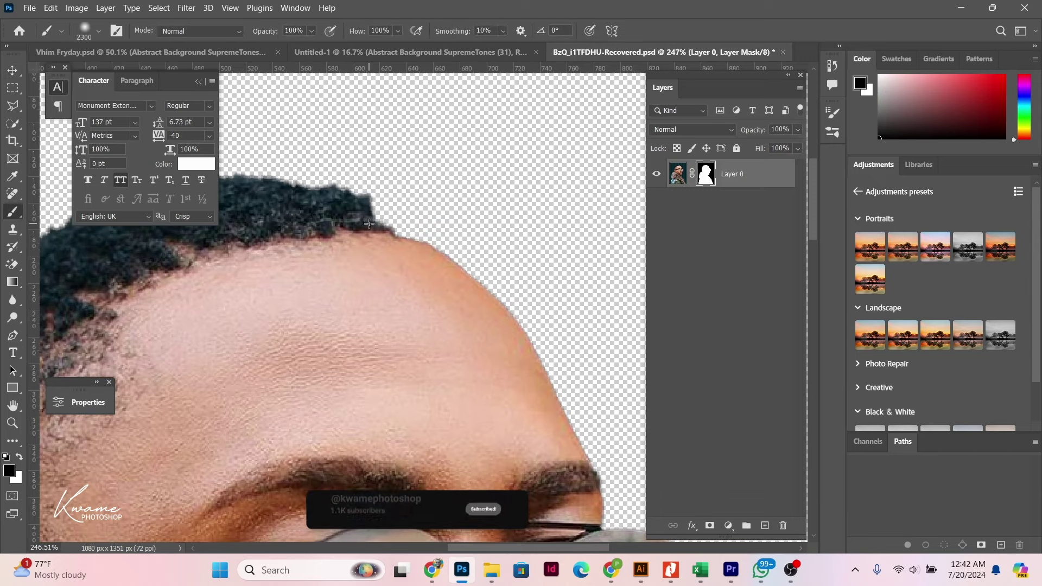
key("bracketleft")
key("bracketleft")
key("bracketleft")
key("bracketleft")
key("bracketleft")
key("bracketleft")
key("bracketleft")
key("bracketleft")
key("bracketleft")
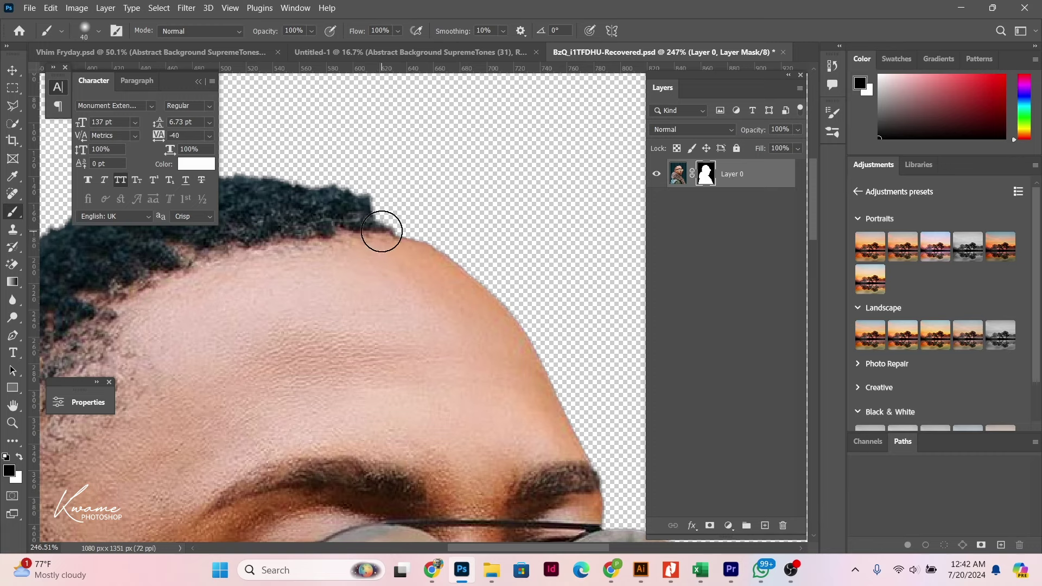
key("bracketleft")
key("bracketleft")
key("bracketleft")
key("bracketleft")
left_click_drag(369, 223, 391, 231)
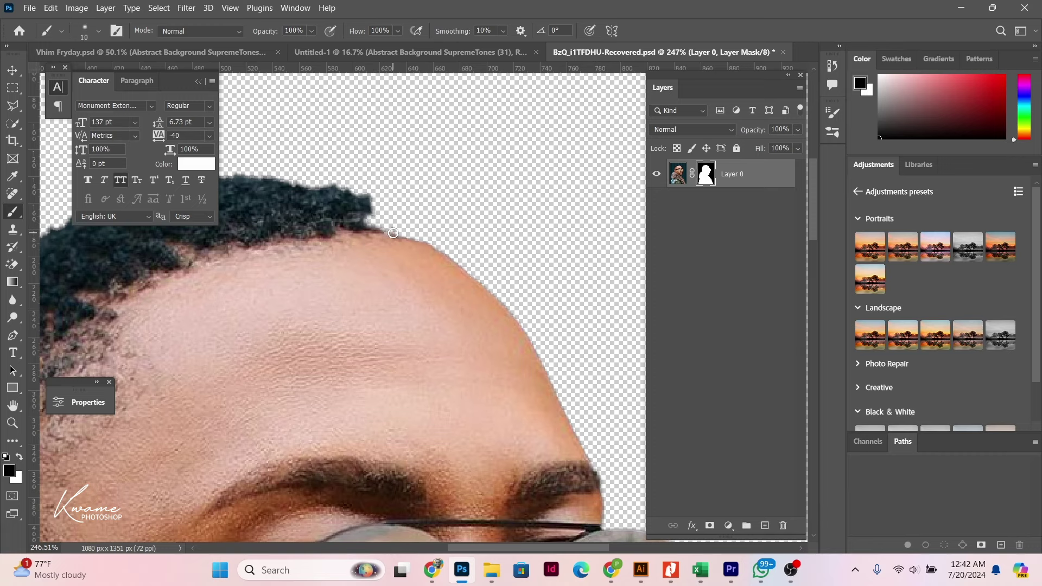
key("x")
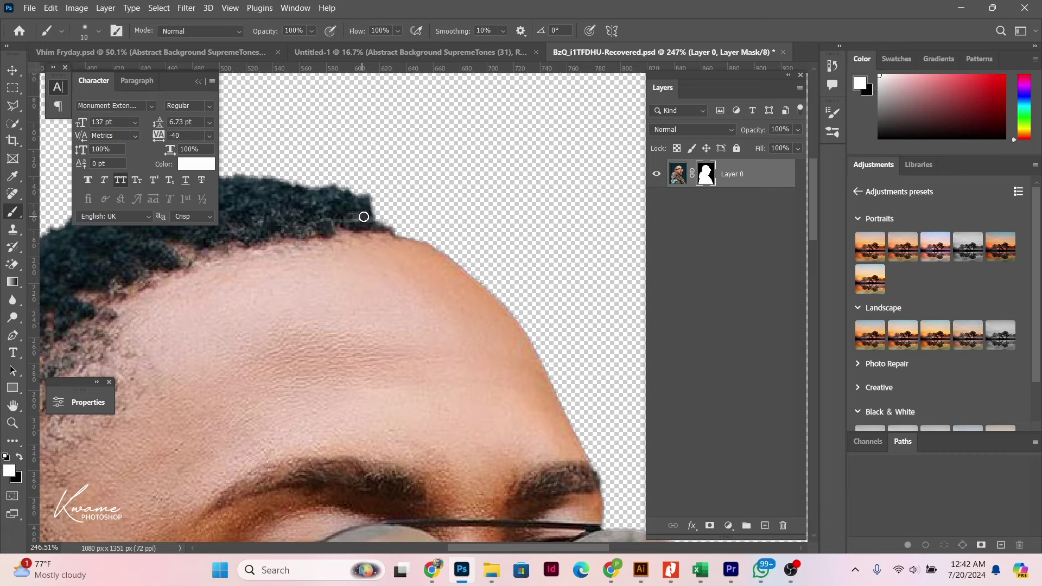
mouse_move(360, 216)
left_mouse_down()
mouse_move(423, 249)
mouse_move(401, 232)
mouse_move(410, 235)
left_mouse_up()
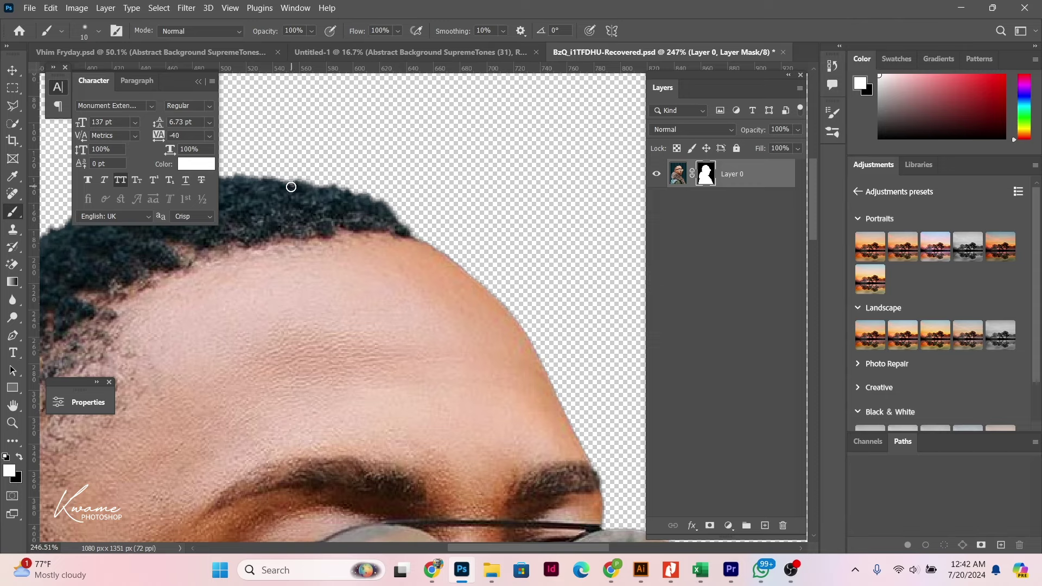
Step: Paint black on the mask to remove leftover pixels where chin meets neck
scroll(424, 306, "down", 3)
scroll(425, 305, "down", 4)
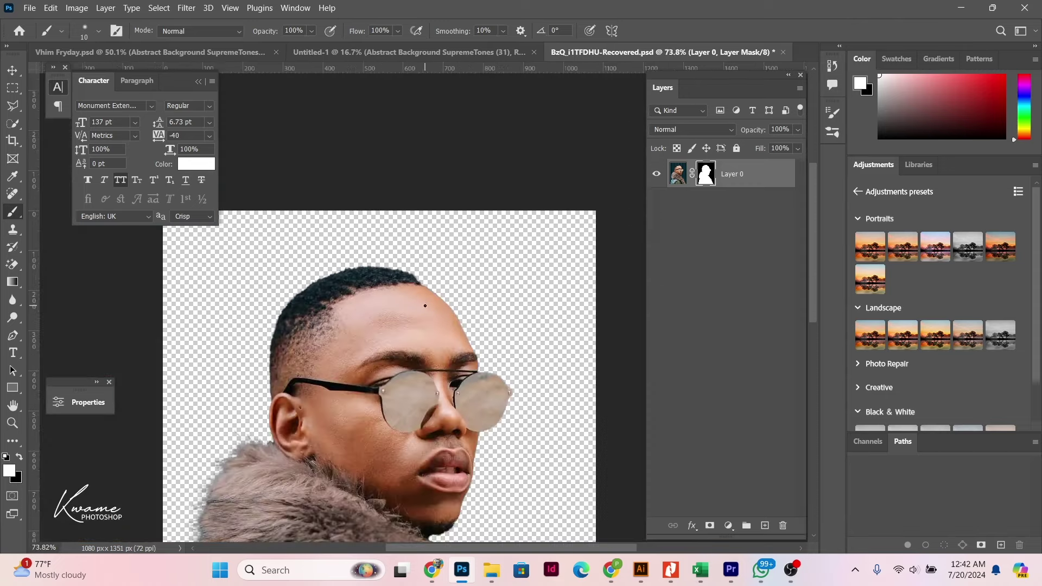
scroll(476, 233, "up", 2)
scroll(280, 391, "down", 2)
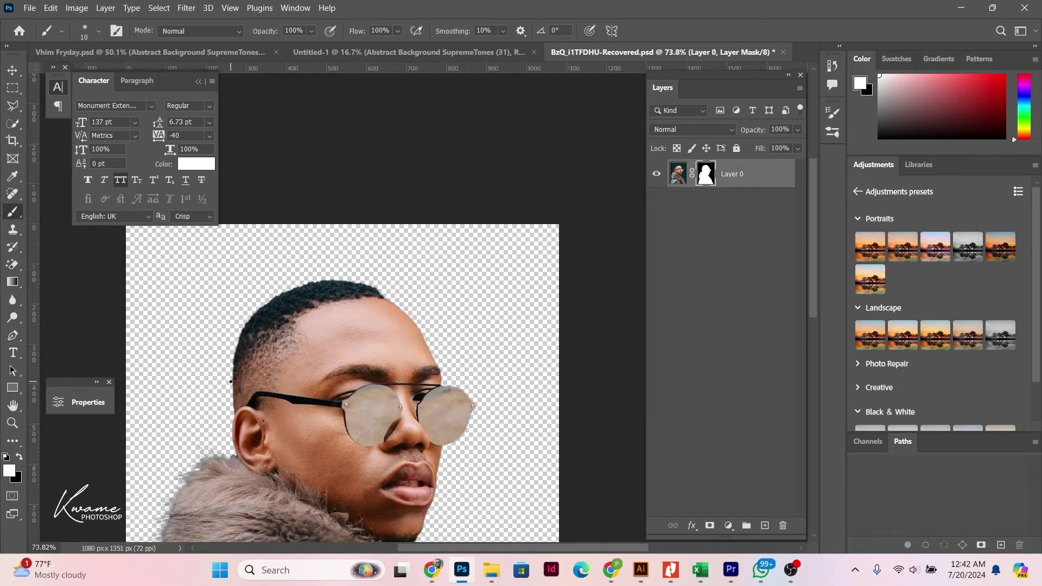
scroll(280, 391, "down", 2)
scroll(348, 518, "up", 2)
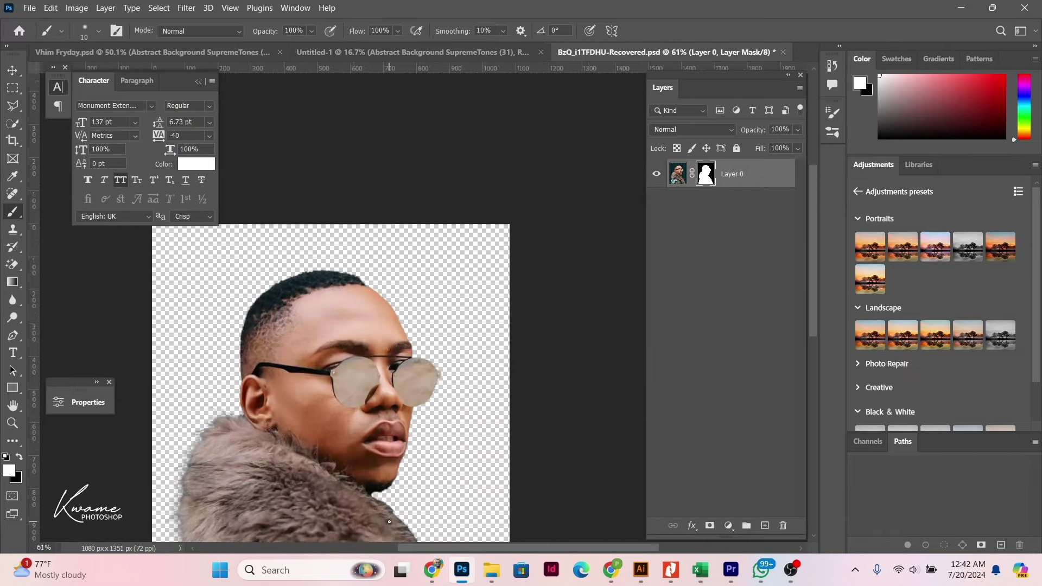
scroll(347, 518, "up", 2)
scroll(380, 520, "up", 2)
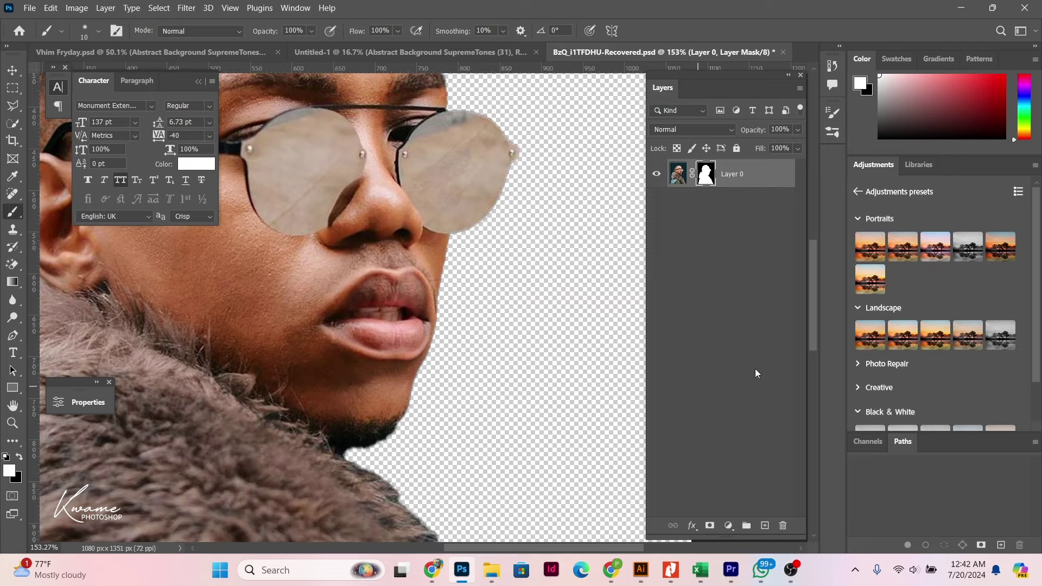
scroll(811, 344, "down", 2)
scroll(812, 344, "down", 3)
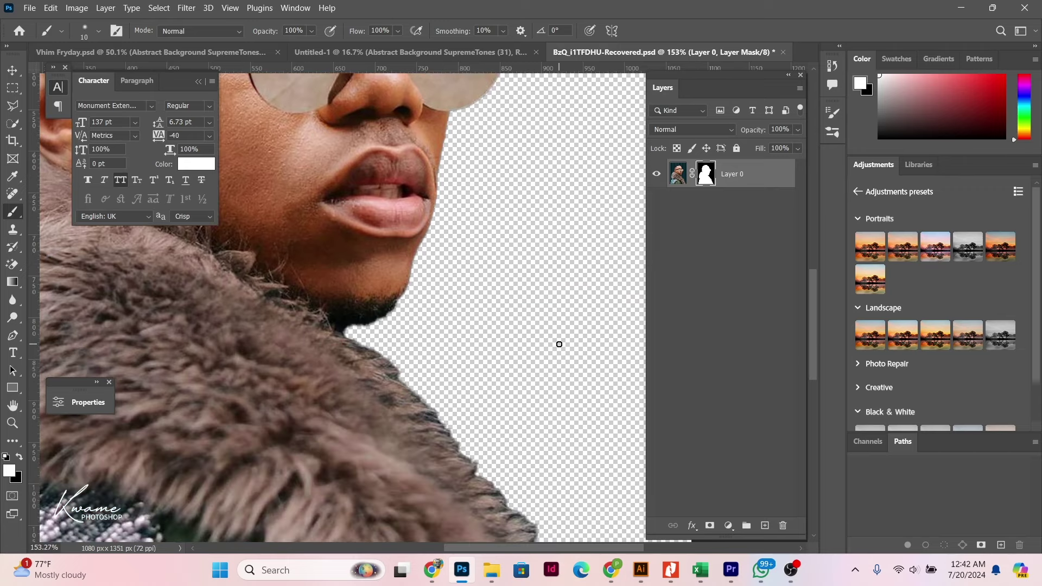
scroll(375, 331, "up", 2)
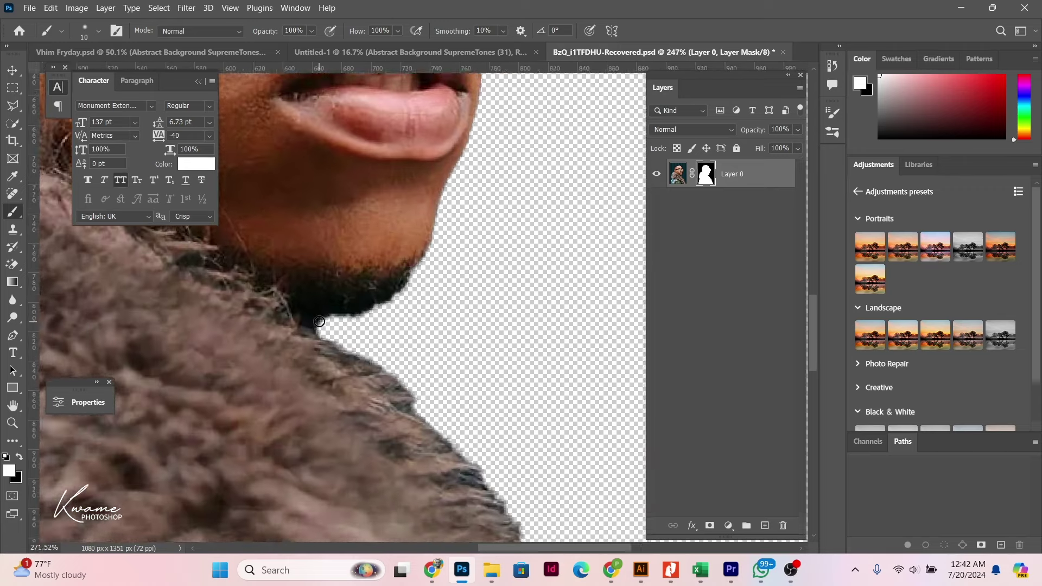
scroll(325, 325, "up", 1)
key("x")
left_click_drag(305, 324, 322, 325)
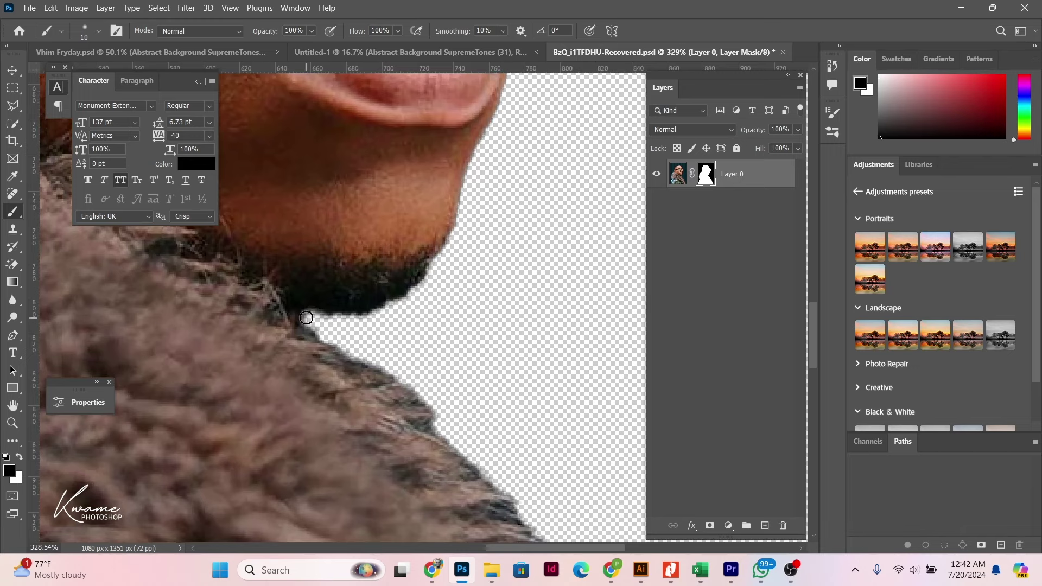
scroll(479, 342, "down", 3)
scroll(480, 341, "down", 2)
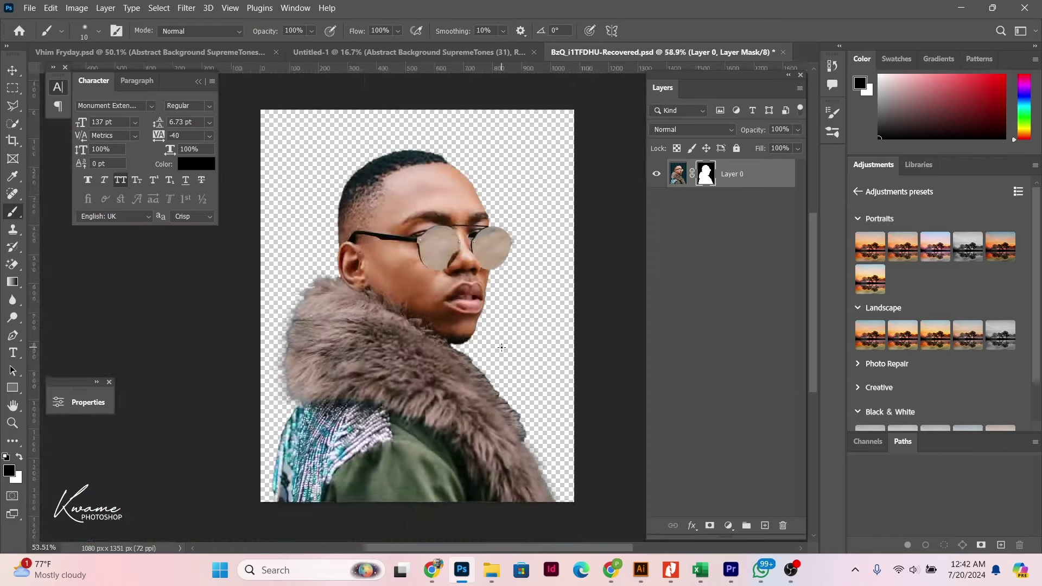
scroll(488, 348, "down", 1)
Step: Apply the layer mask permanently to the man's cutout layer
left_click(13, 70)
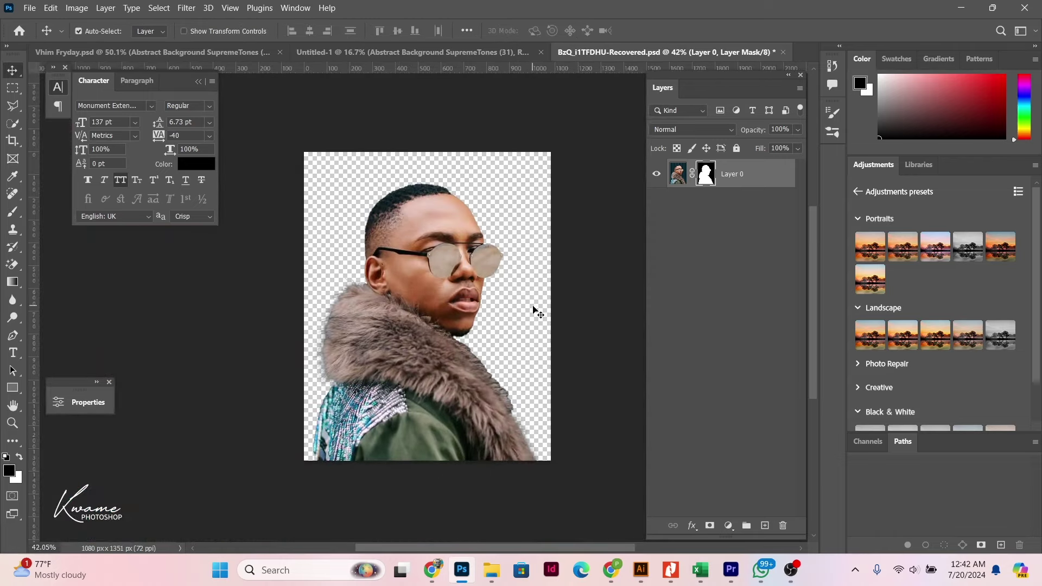
right_click(739, 173)
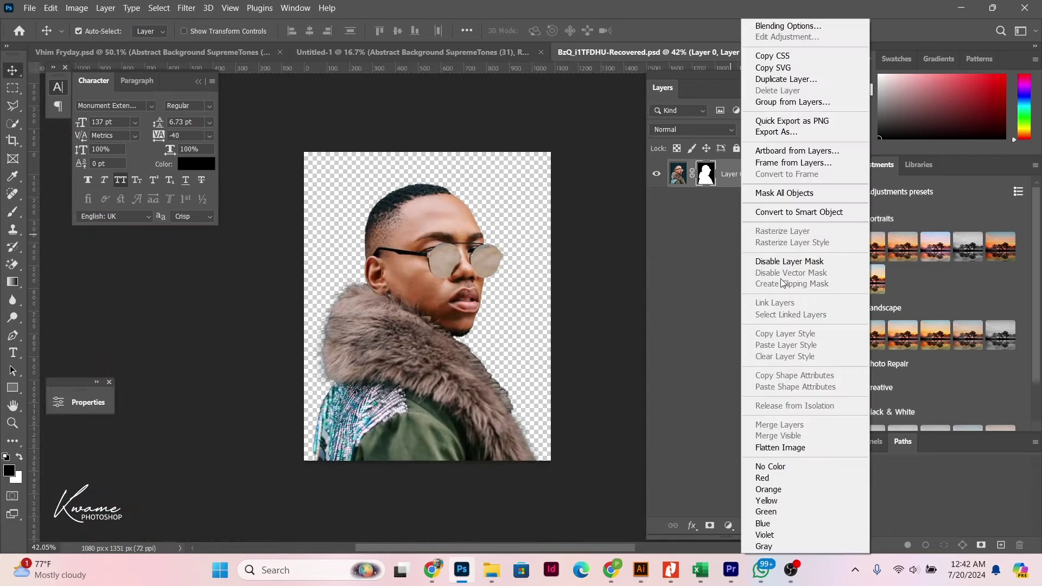
right_click(711, 181)
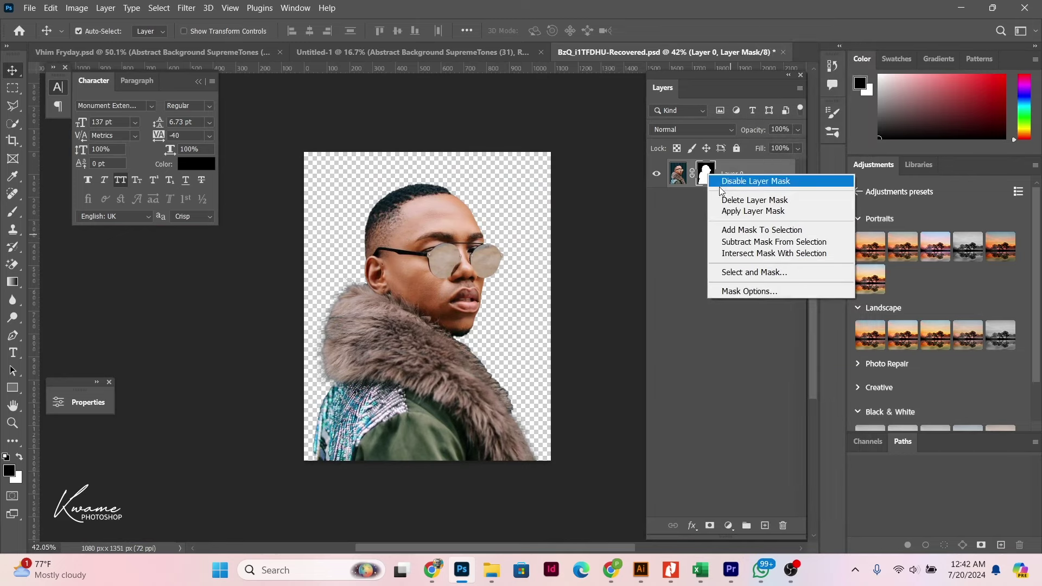
left_click(743, 205)
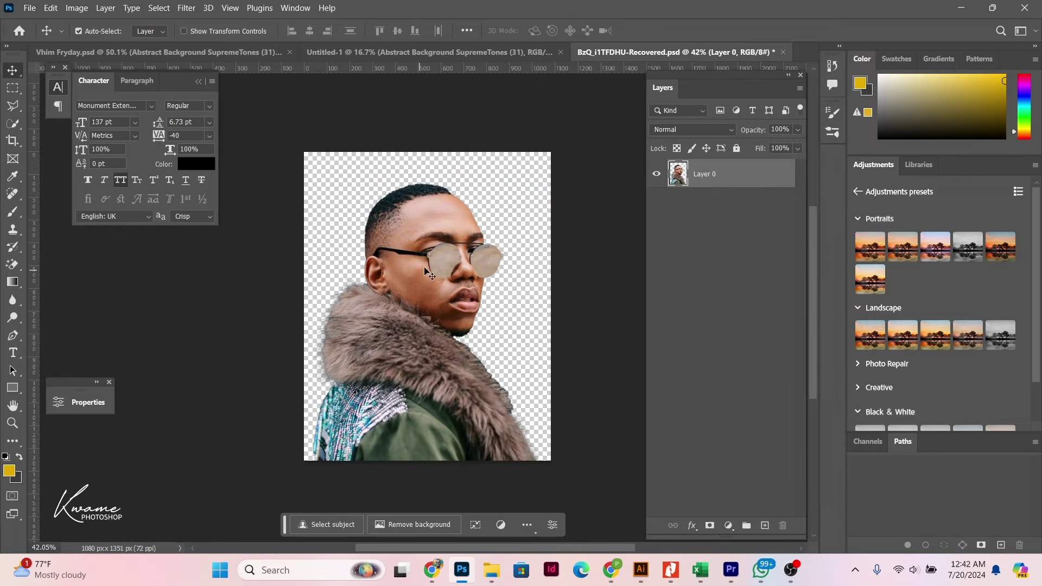
Step: Drag the man's cutout and the metal circle image into the Vhim Fryday flyer
left_click_drag(428, 274, 455, 90)
left_click(407, 52)
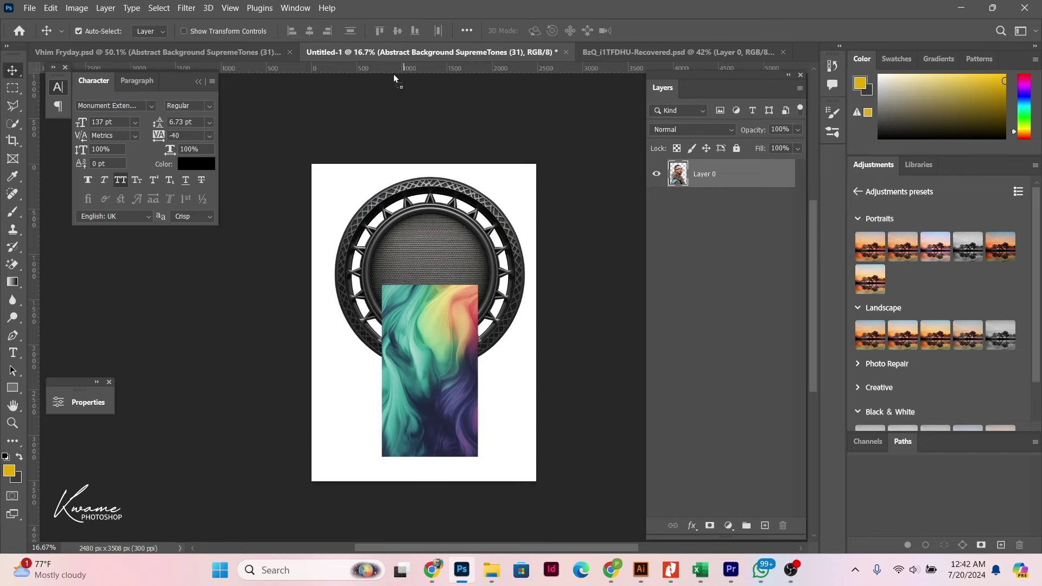
left_click(253, 52)
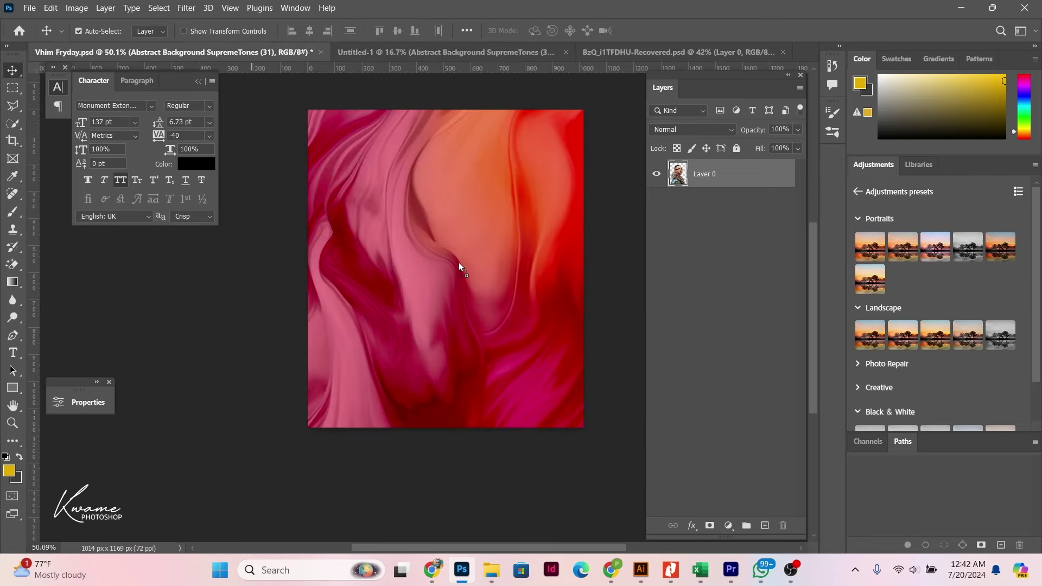
mouse_move(459, 266)
left_mouse_down()
mouse_move(445, 340)
mouse_move(456, 326)
left_mouse_up()
left_click(398, 51)
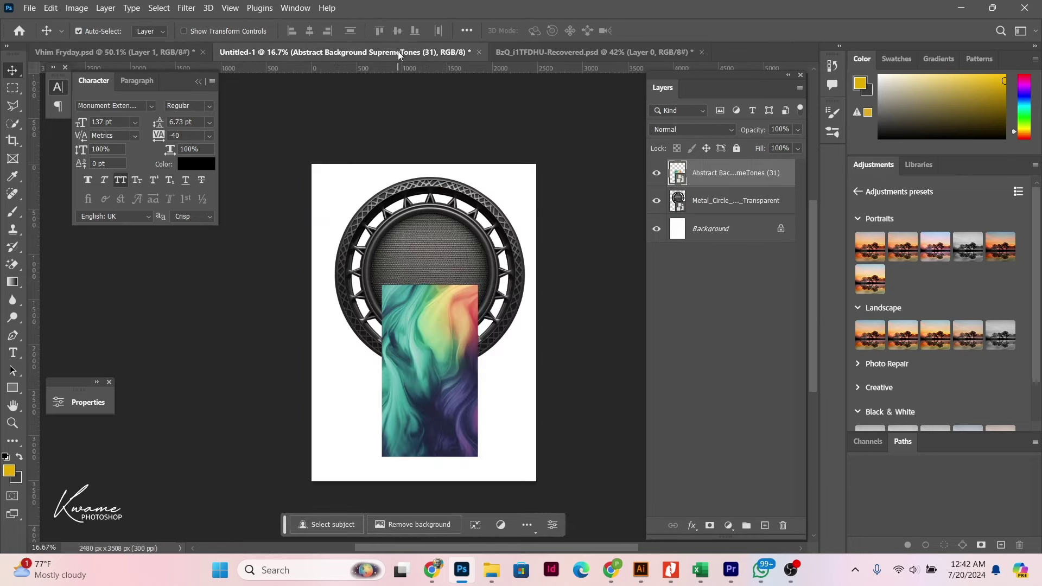
mouse_move(441, 249)
left_mouse_down()
mouse_move(202, 51)
mouse_move(485, 196)
mouse_move(457, 218)
left_mouse_up()
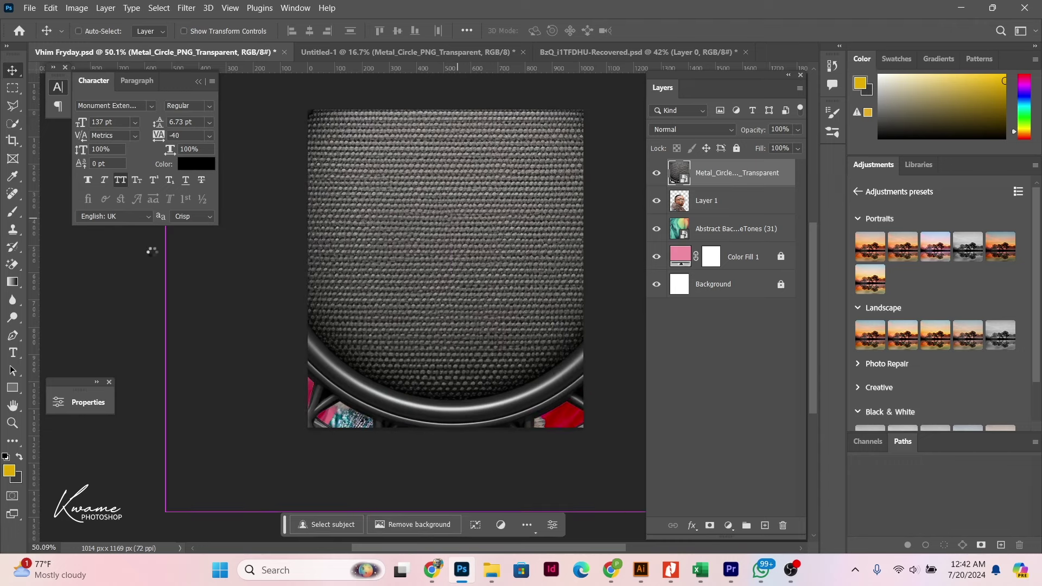
Step: Scale the metal ring to about 14.8%, place it near the top, and put it behind Layer 1
key("ctrl+t")
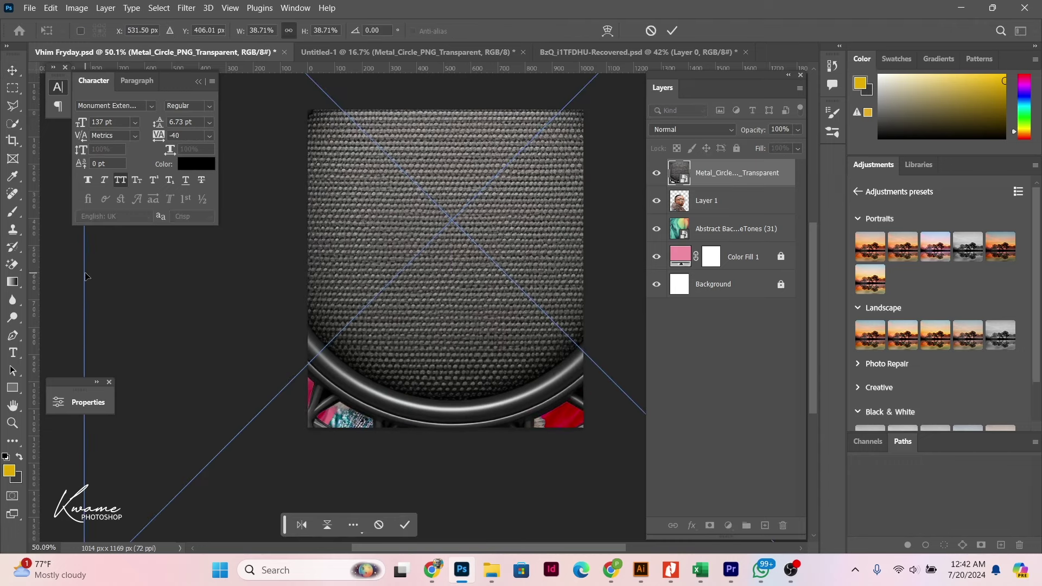
mouse_move(78, 275)
left_mouse_down()
mouse_move(495, 256)
mouse_move(346, 258)
left_mouse_up()
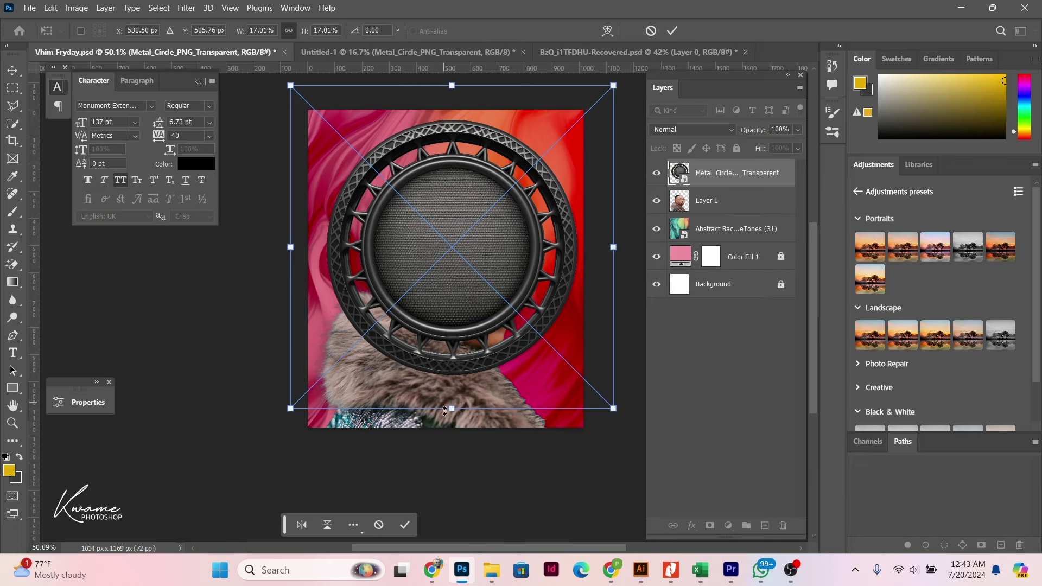
left_click_drag(445, 411, 441, 367)
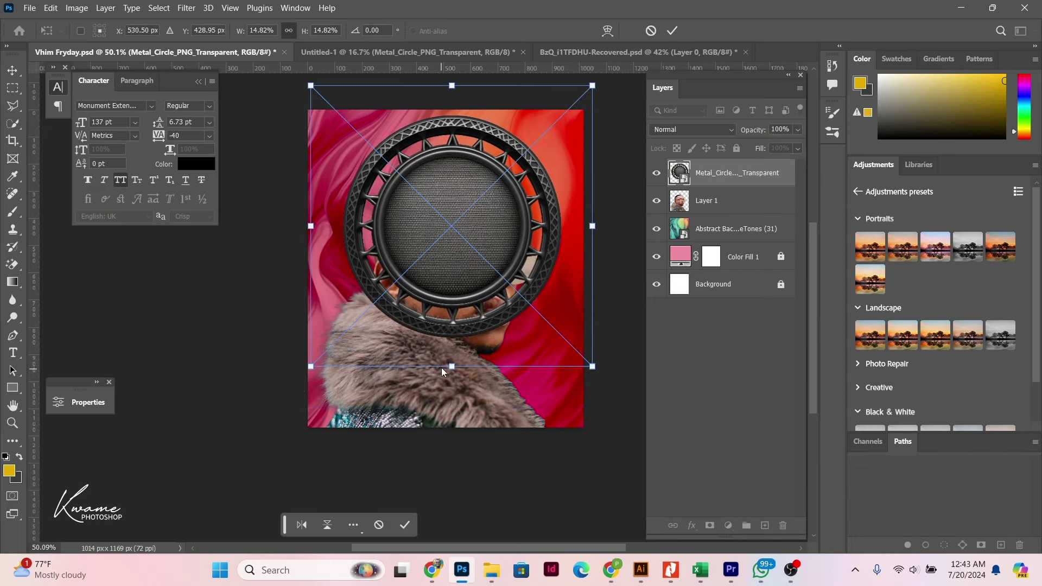
left_click_drag(431, 249, 430, 260)
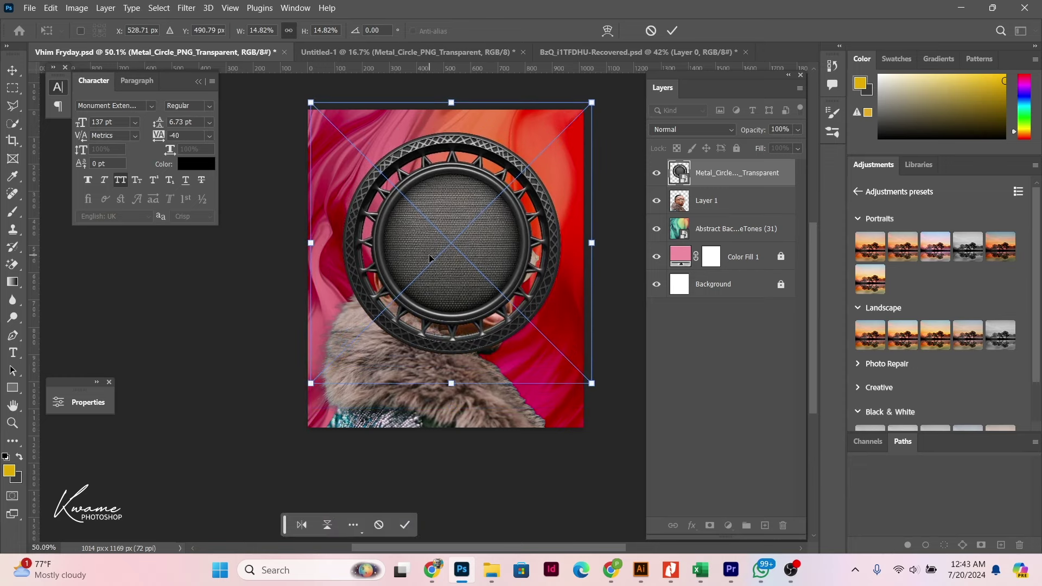
key("Return")
key("ctrl+bracketleft")
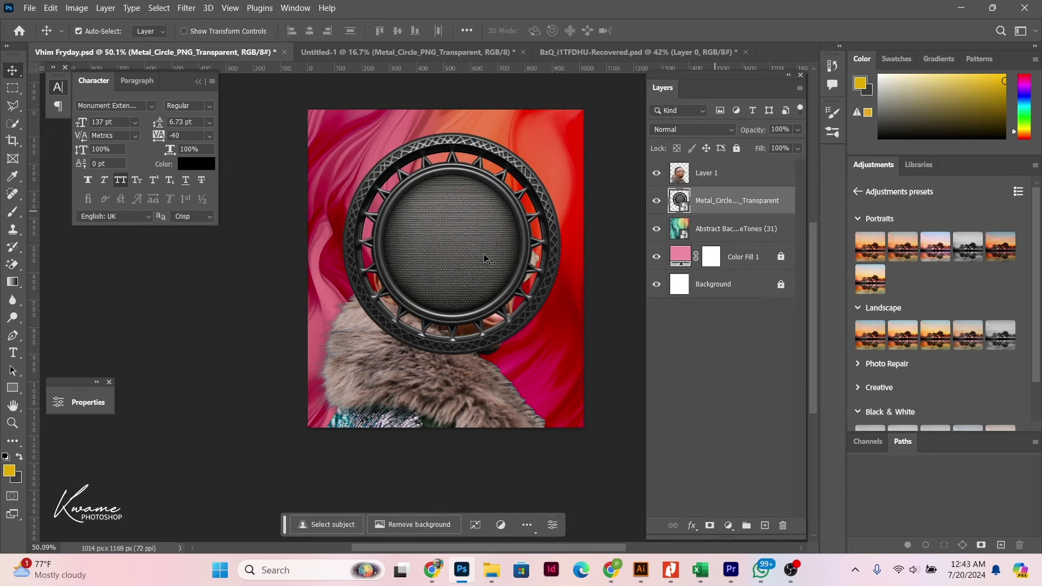
Step: Scale the man to about 74% in front of the ring, and raise the ring about 42 px
left_click(435, 301)
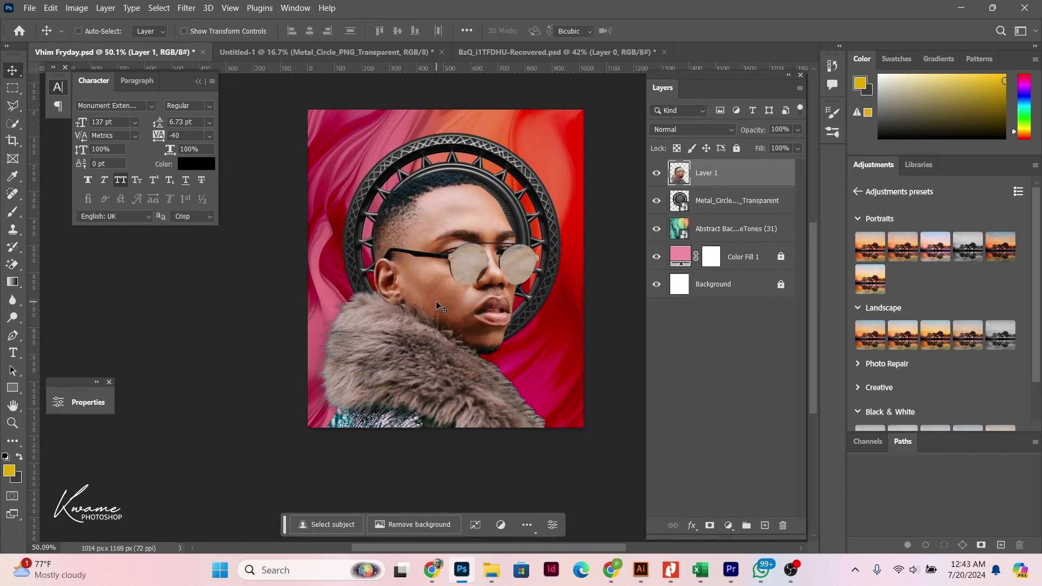
key("ctrl+t")
left_click_drag(446, 111, 442, 214)
left_click_drag(428, 302, 432, 290)
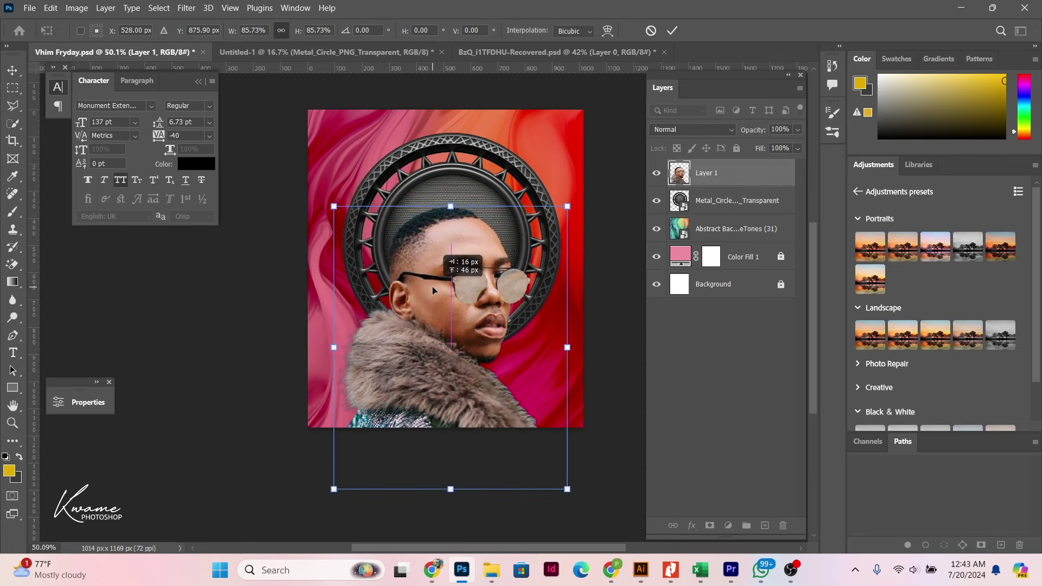
left_click_drag(451, 206, 447, 283)
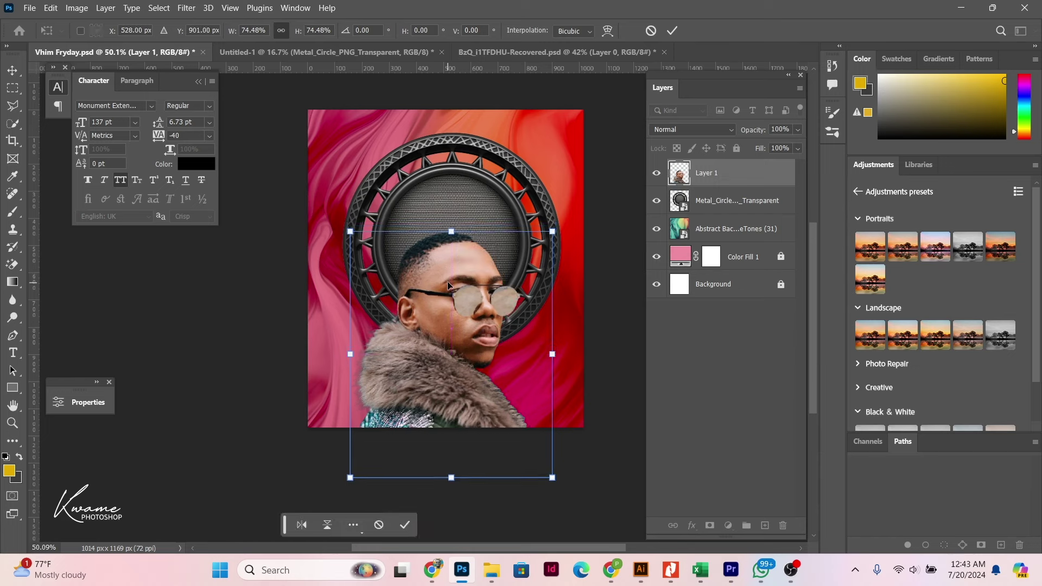
left_click(671, 30)
left_click_drag(464, 198, 458, 180)
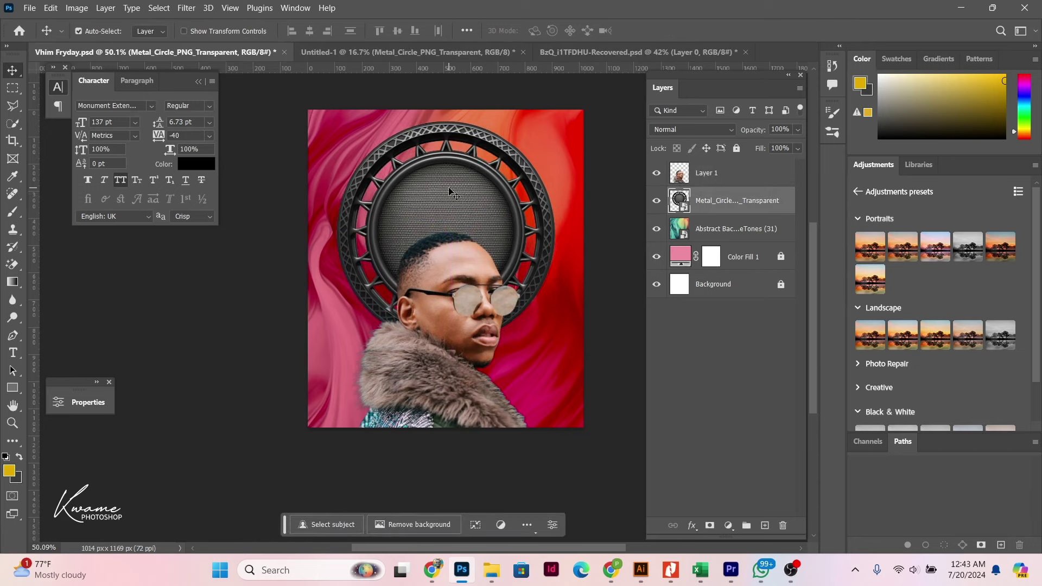
left_click(440, 321)
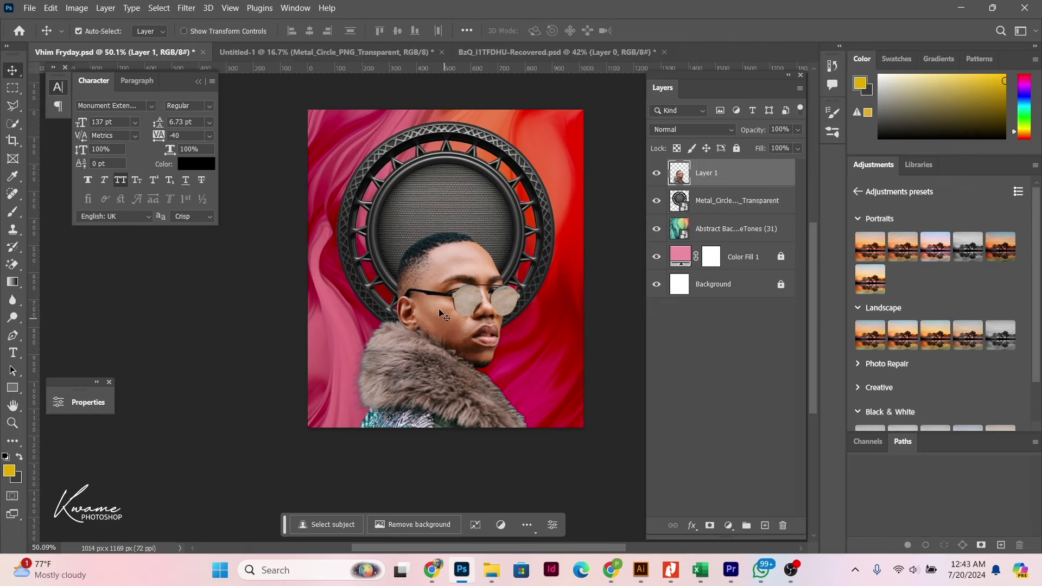
Step: Apply a Camera Raw filter to the portrait with added sharpening, Texture +38 and Clarity +31
left_click(171, 7)
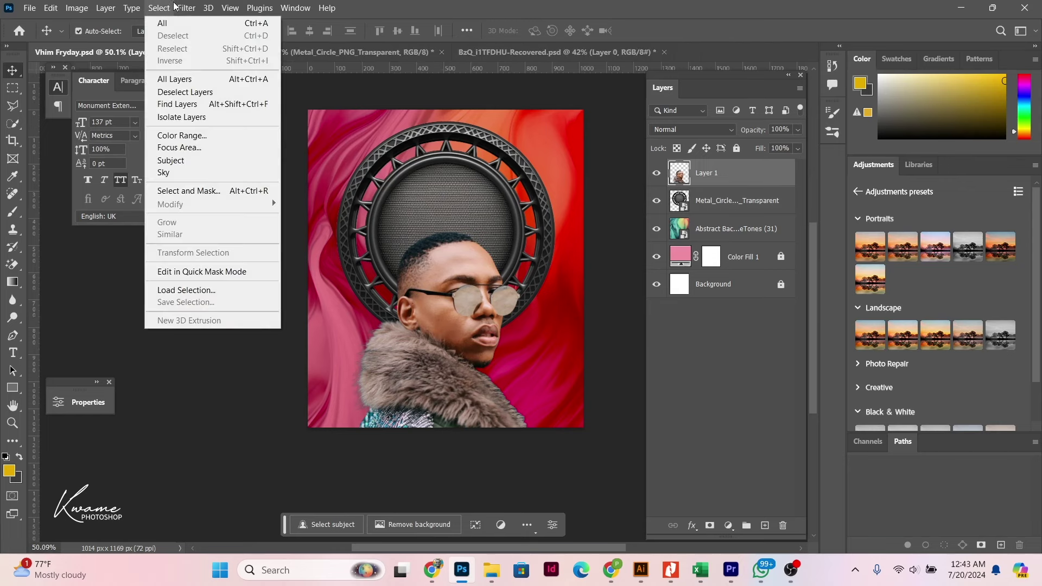
left_click(184, 7)
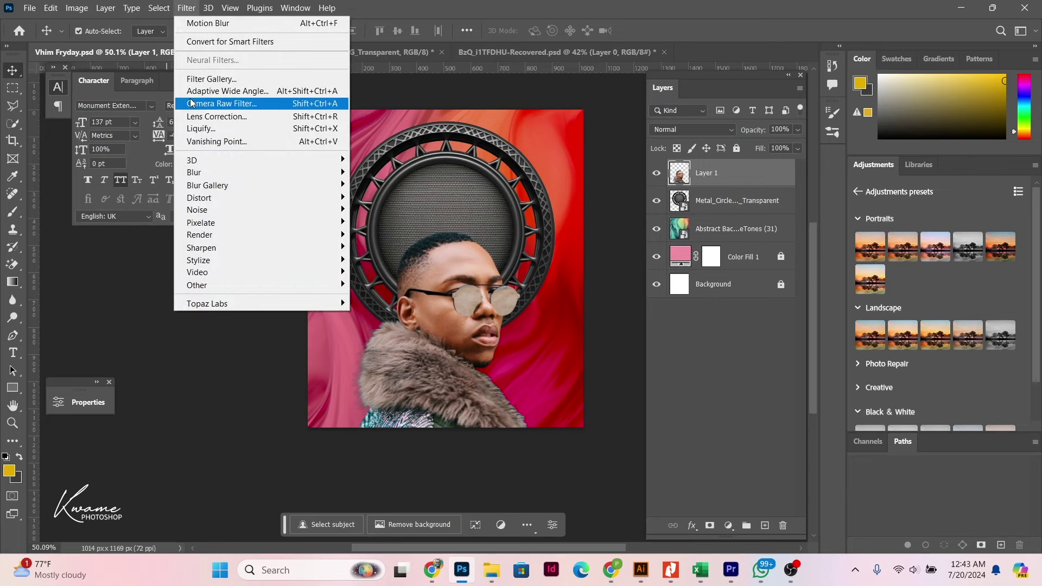
left_click(191, 103)
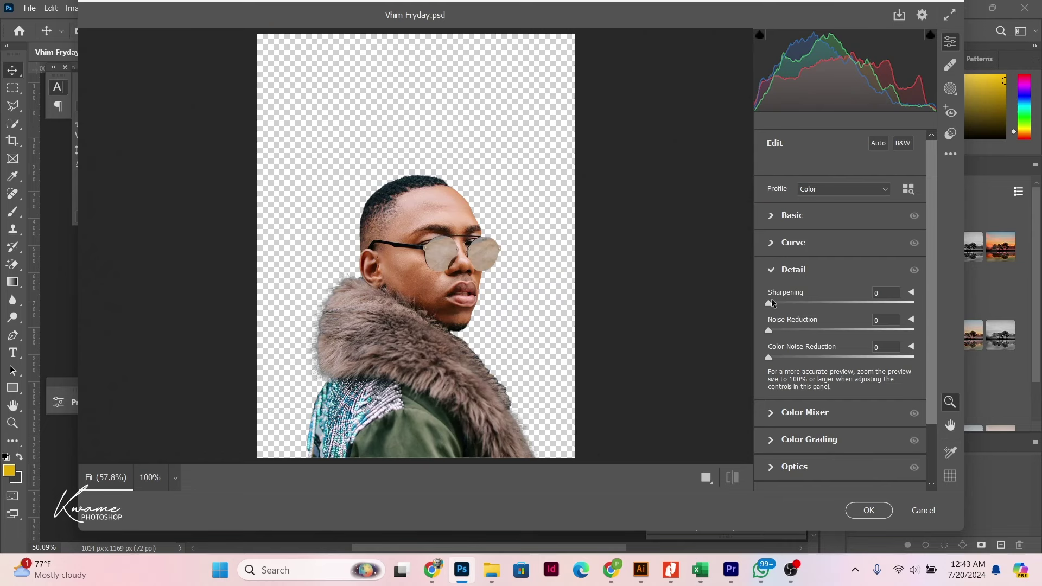
left_click_drag(773, 302, 898, 306)
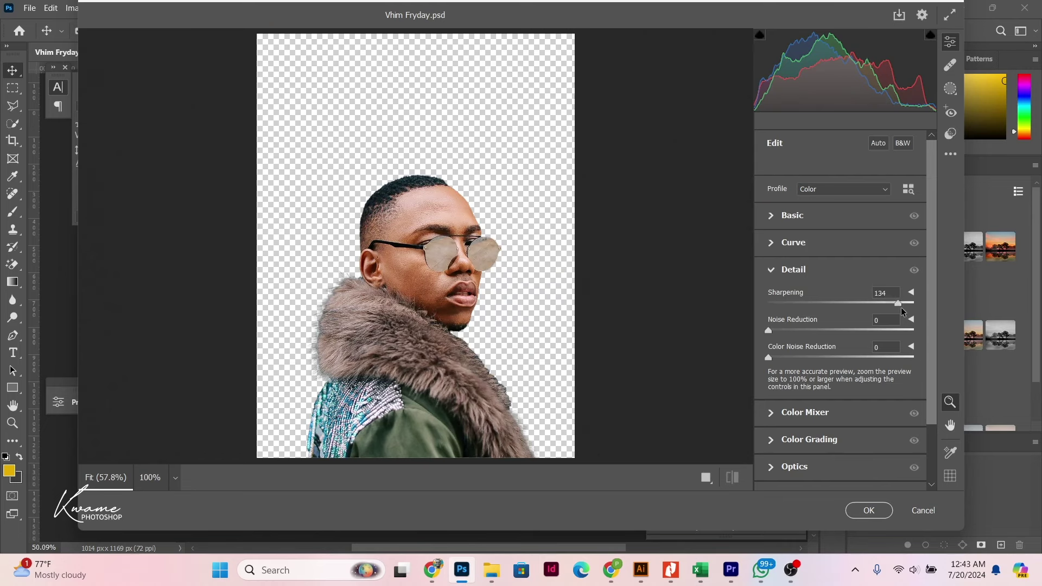
left_click(773, 216)
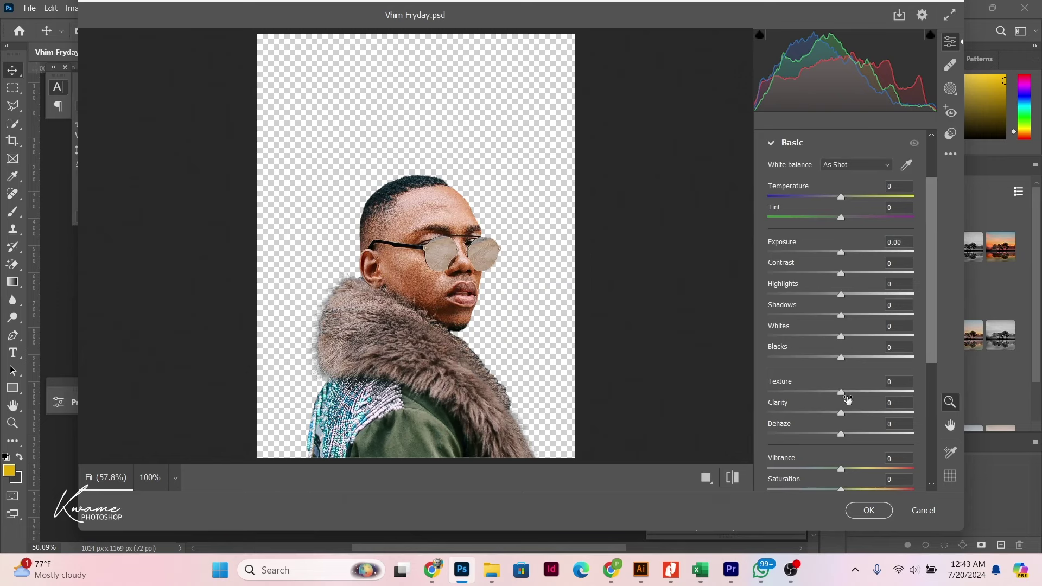
mouse_move(843, 402)
left_mouse_down()
mouse_move(883, 394)
mouse_move(852, 393)
left_mouse_up()
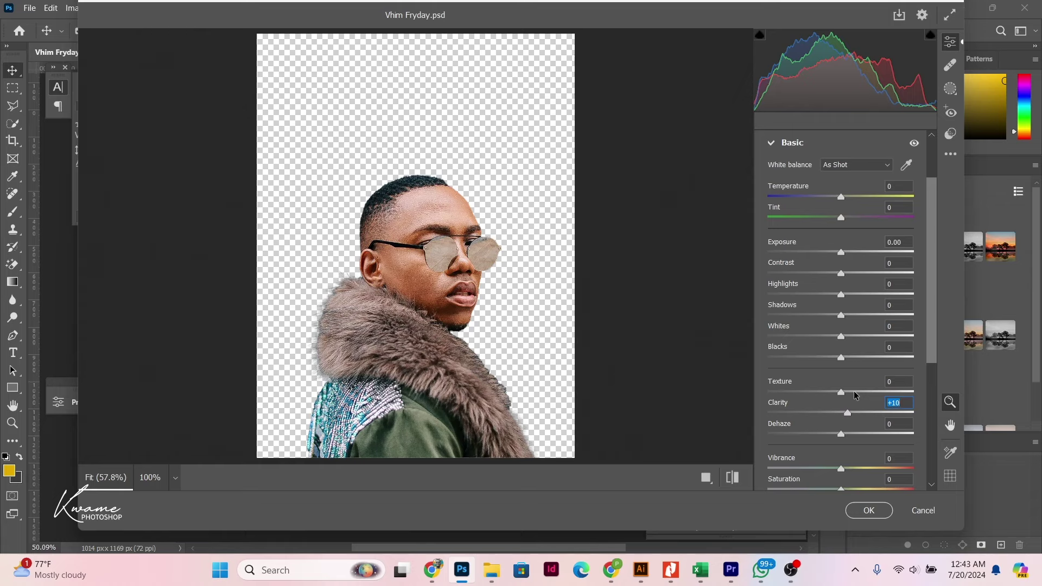
type("0")
left_click_drag(841, 391, 868, 391)
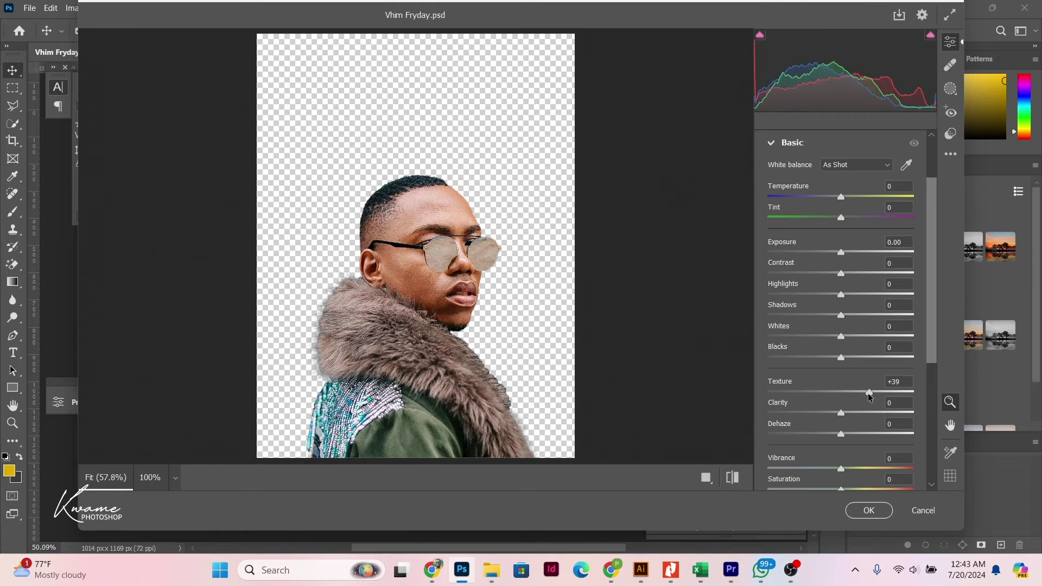
left_click(568, 311)
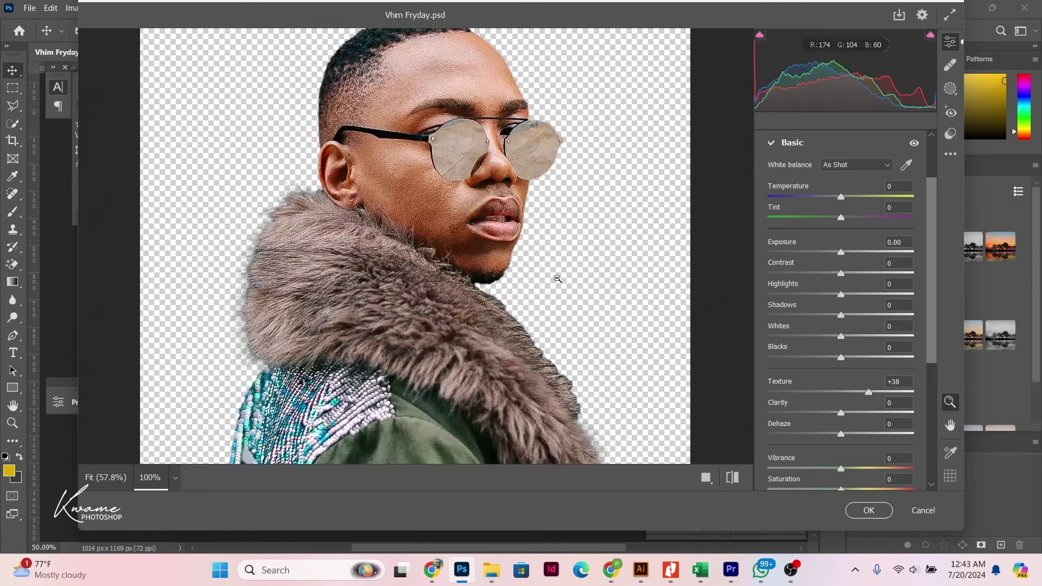
left_click_drag(840, 414, 862, 412)
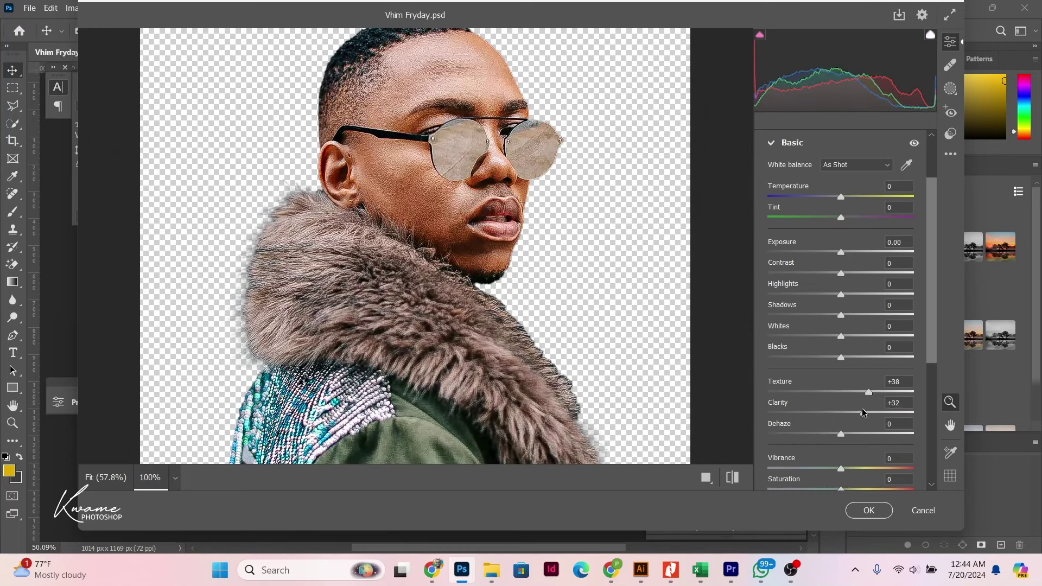
left_click(868, 510)
Step: Add a new gradient fill layer at the top of the flyer
scroll(470, 299, "up", 3)
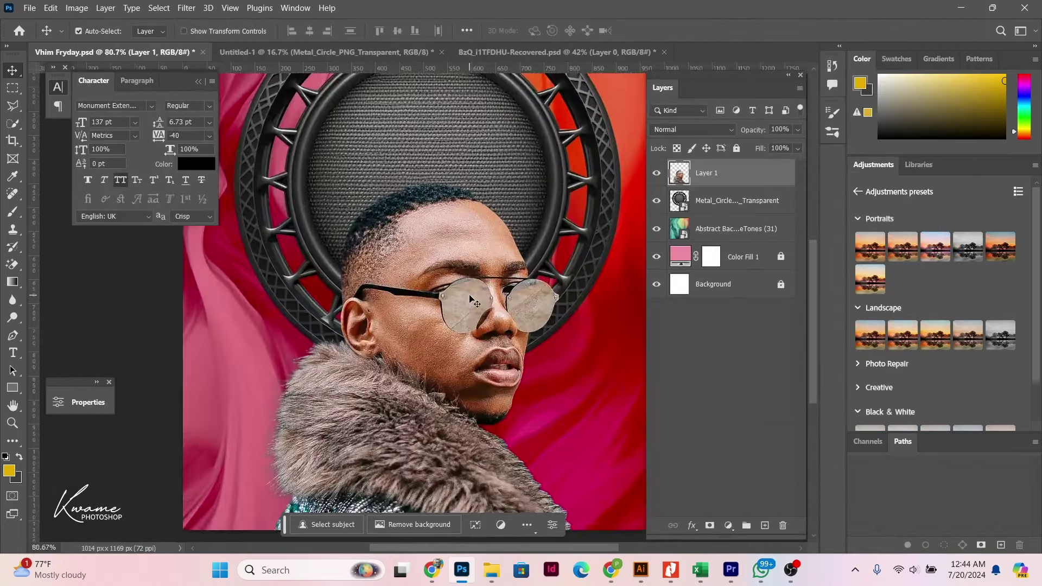
scroll(444, 306, "down", 4)
scroll(435, 310, "up", 2)
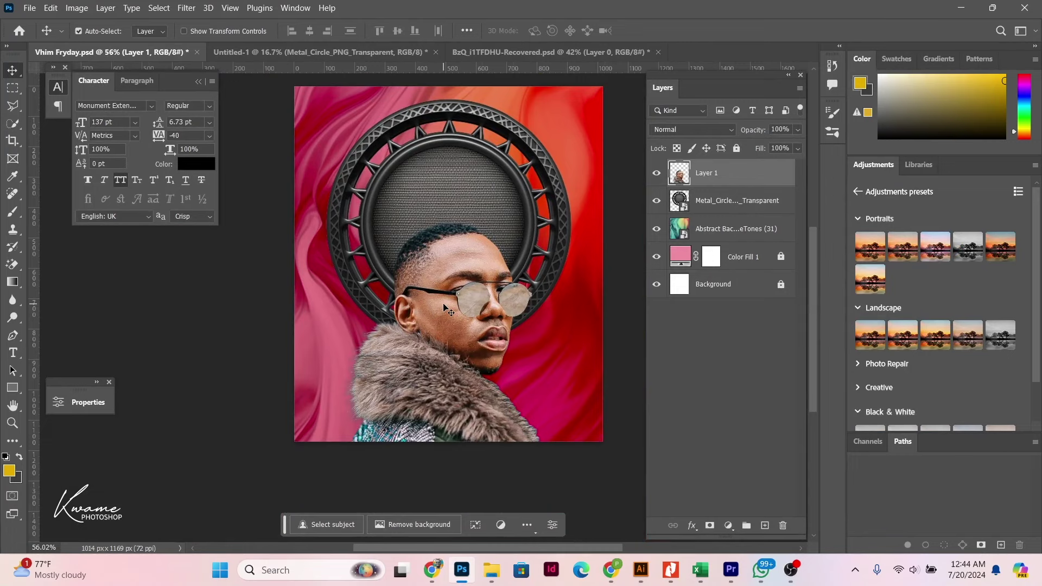
left_click(729, 525)
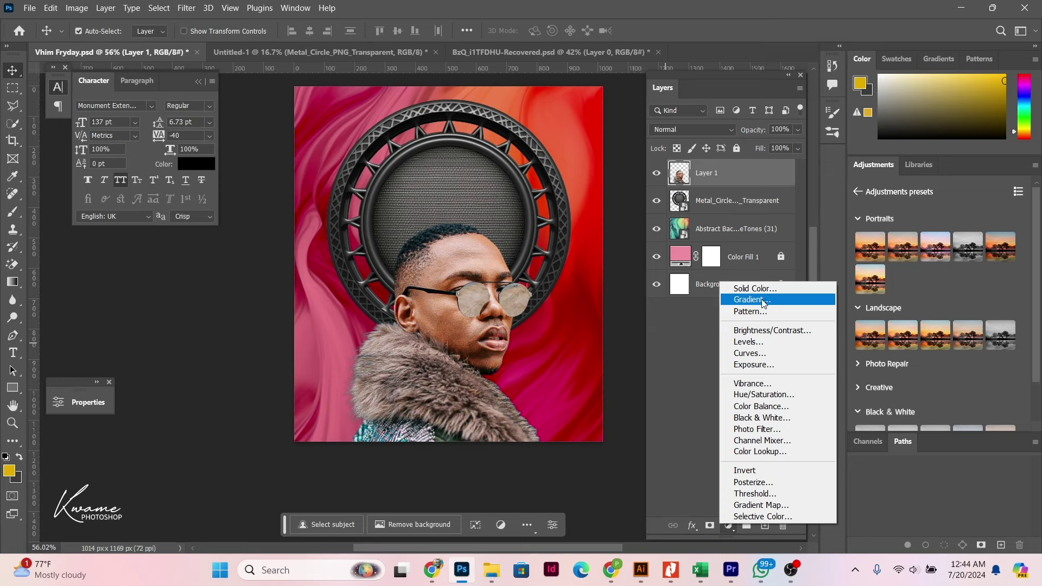
left_click(764, 301)
Step: Choose the Pink_13 preset from the Pinks gradients and confirm the gradient fill
left_click(873, 199)
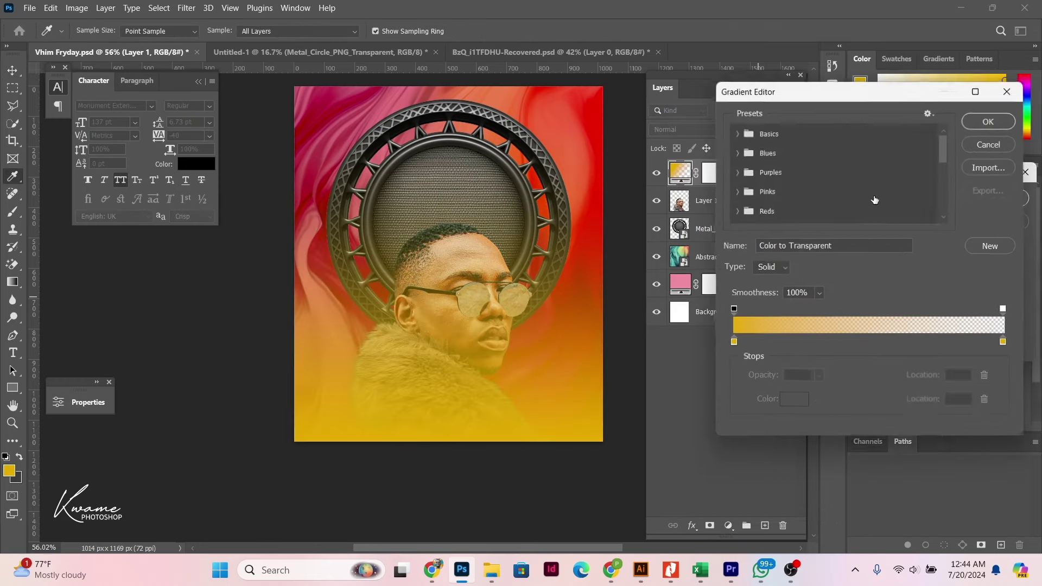
scroll(766, 173, "down", 3)
scroll(766, 173, "down", 2)
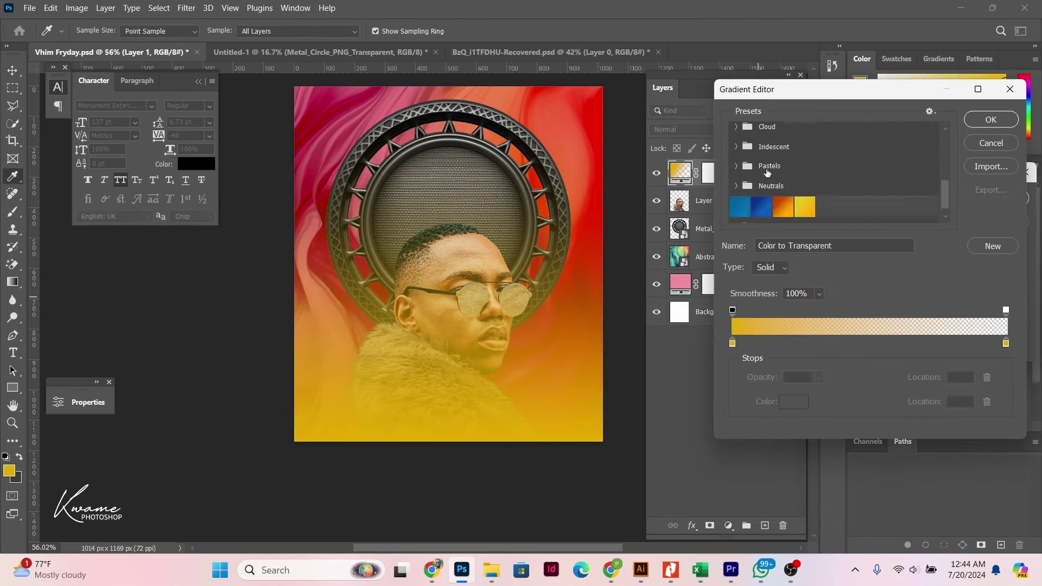
scroll(762, 175, "up", 3)
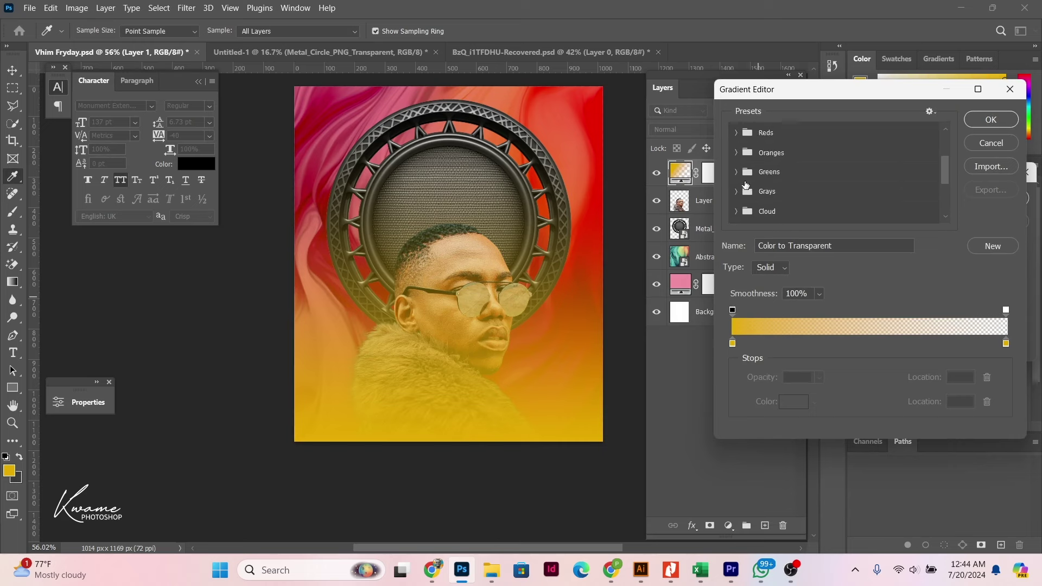
scroll(746, 186, "up", 1)
scroll(742, 190, "up", 2)
scroll(739, 181, "up", 1)
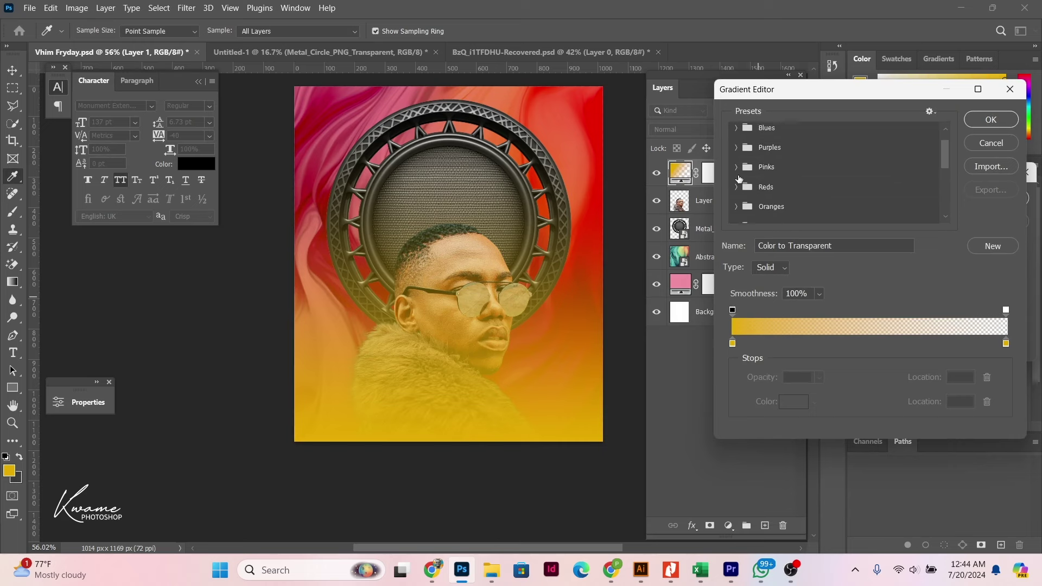
left_click(737, 178)
scroll(829, 193, "down", 2)
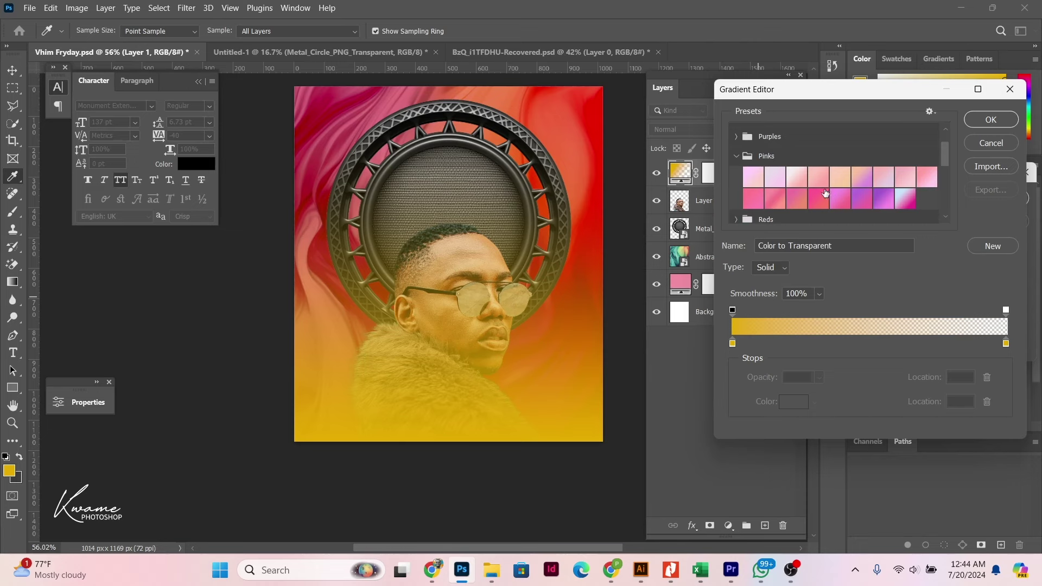
left_click(824, 195)
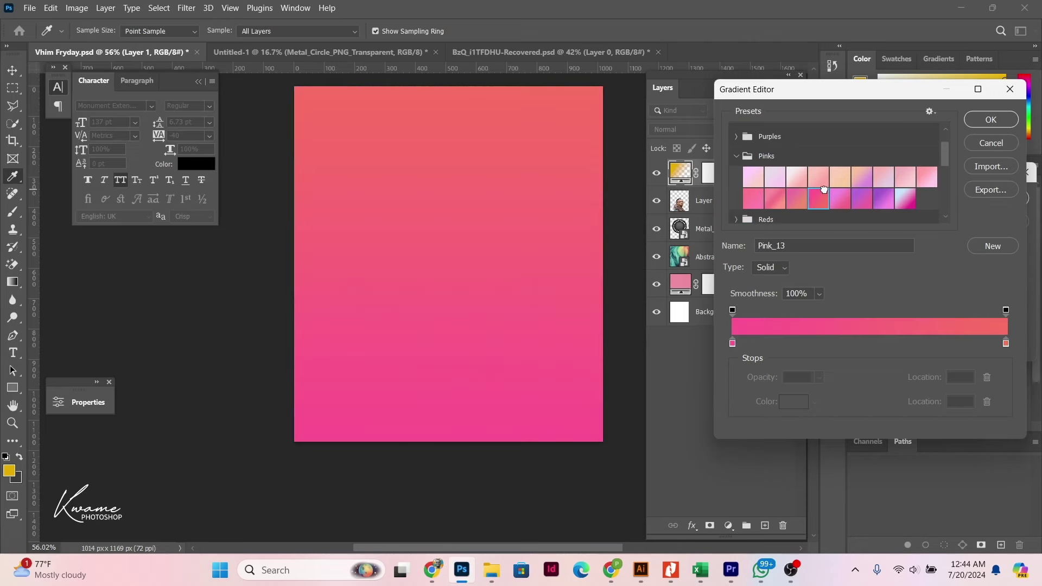
left_click(985, 120)
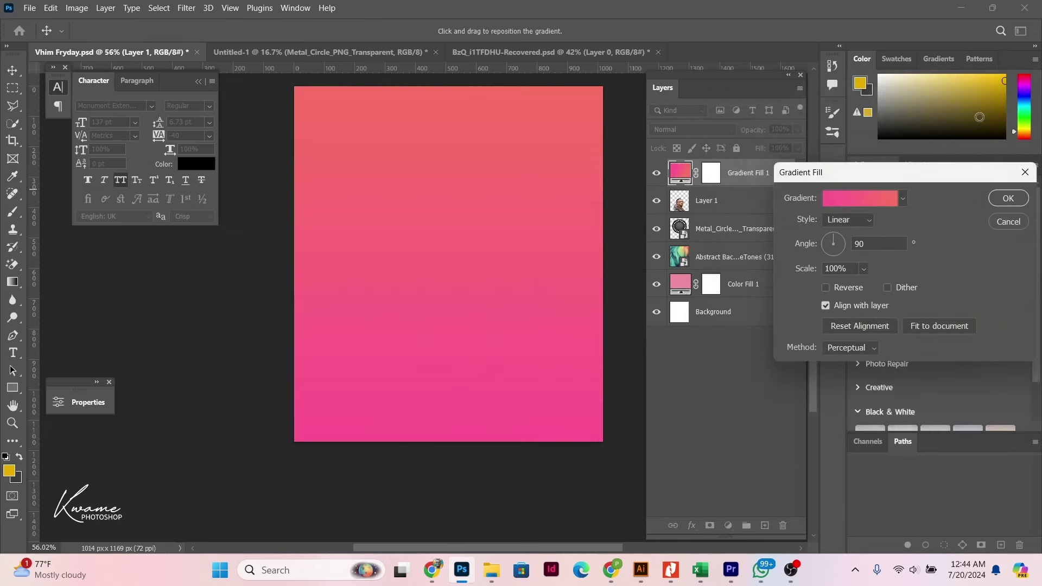
left_click(1007, 198)
left_click(721, 129)
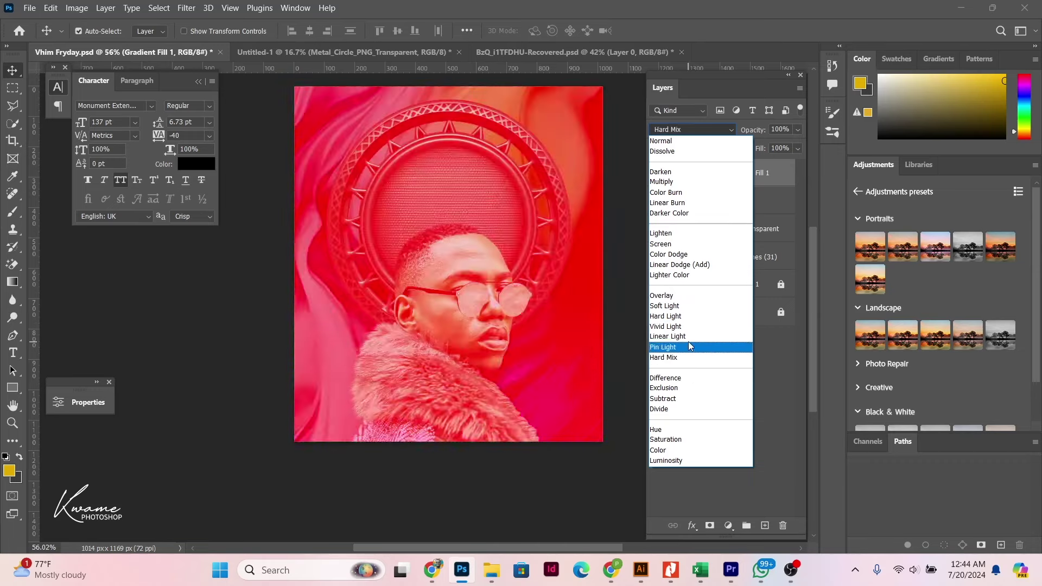
Step: Set Gradient Fill 1 to Soft Light at 22% opacity and clip it to the man's layer
left_click(688, 311)
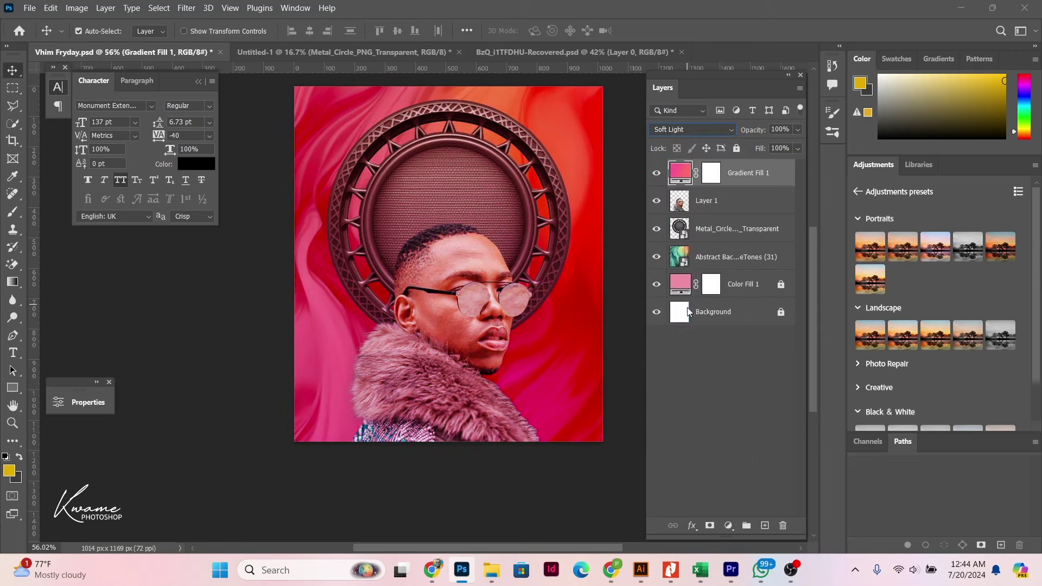
left_click_drag(747, 132, 691, 134)
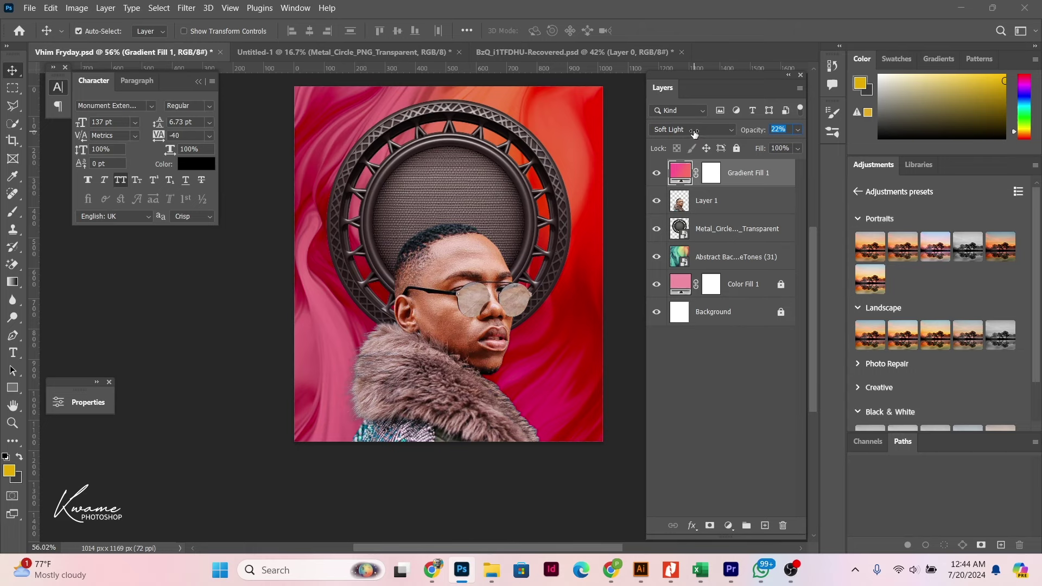
right_click(744, 166)
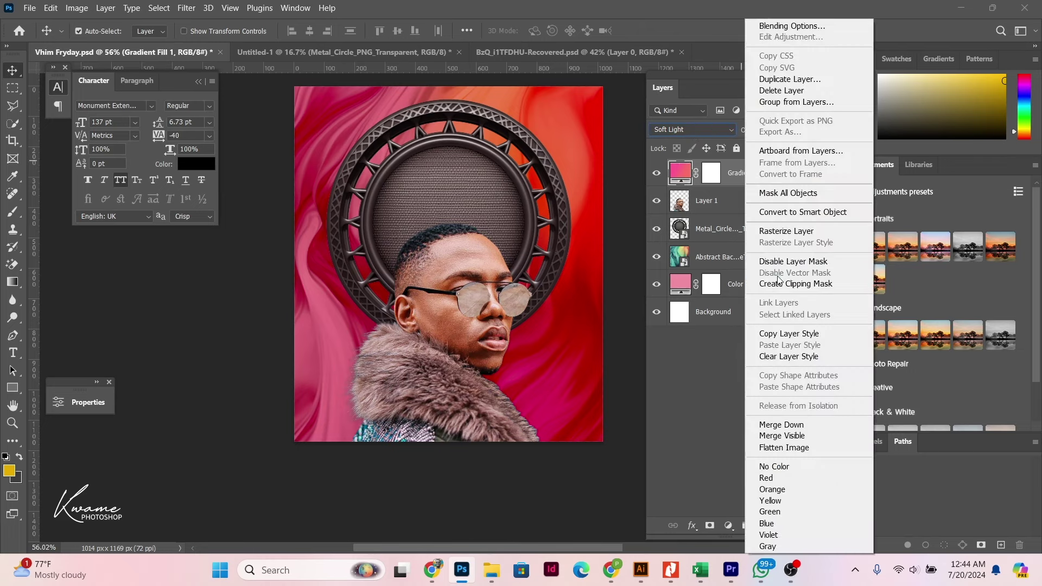
left_click(778, 284)
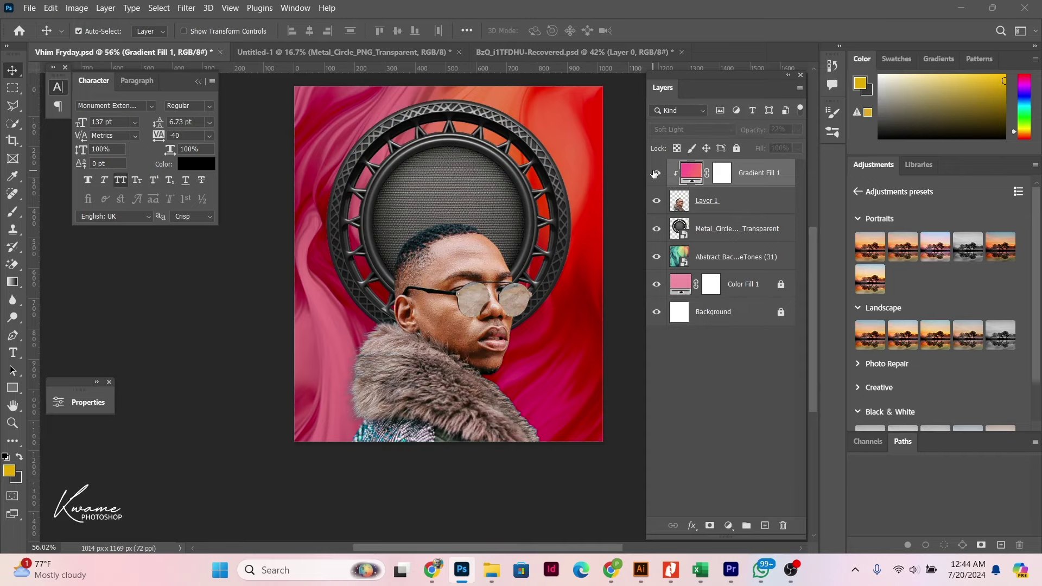
scroll(461, 359, "up", 5)
scroll(461, 358, "down", 3)
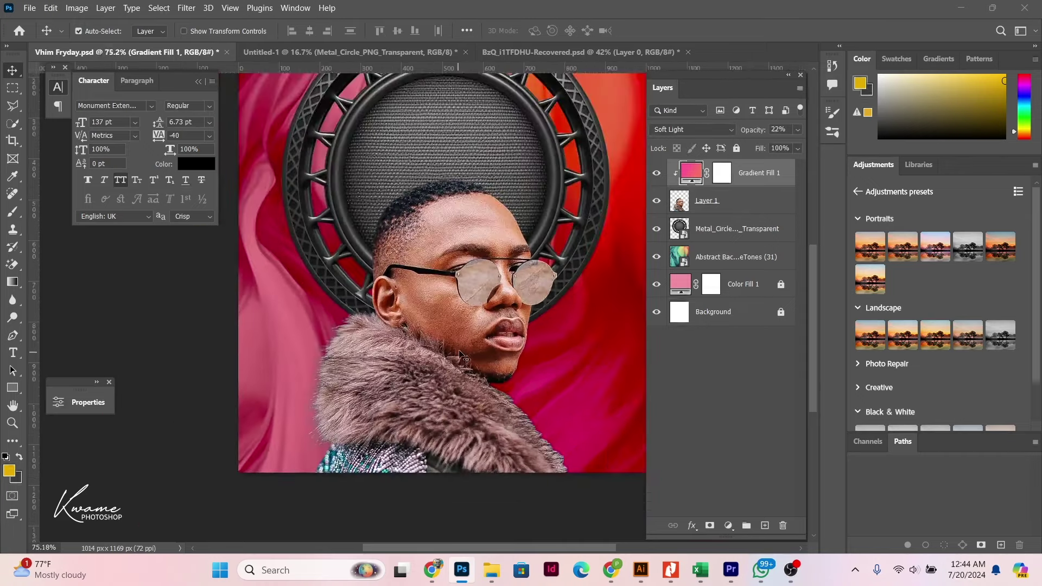
scroll(463, 326, "down", 1)
scroll(463, 293, "up", 2)
scroll(465, 272, "up", 1)
scroll(465, 270, "down", 1)
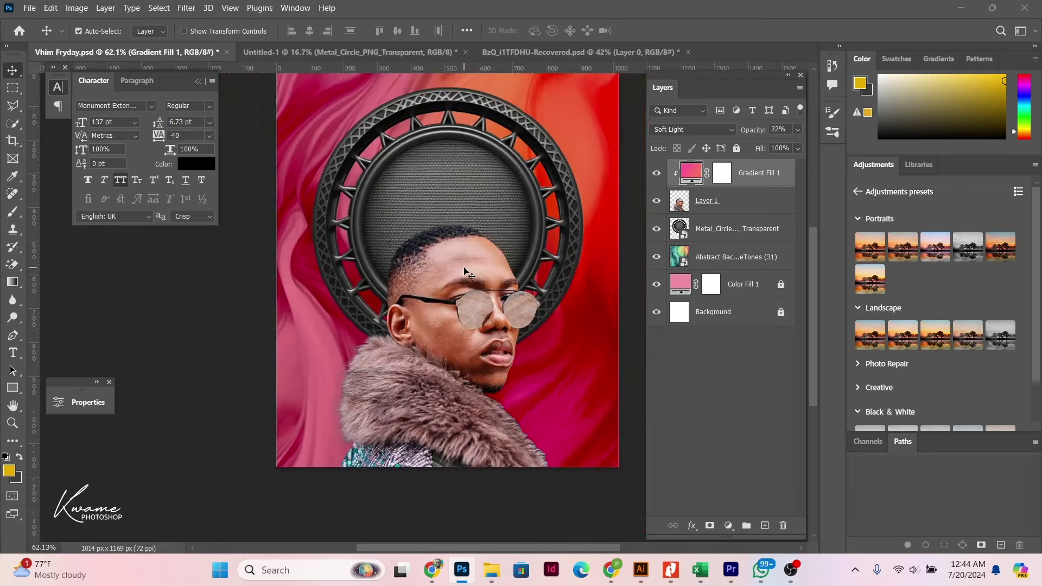
scroll(465, 271, "down", 1)
Step: Lock the abstract background layer and horizontally centre the man and speaker ring
left_click(582, 143)
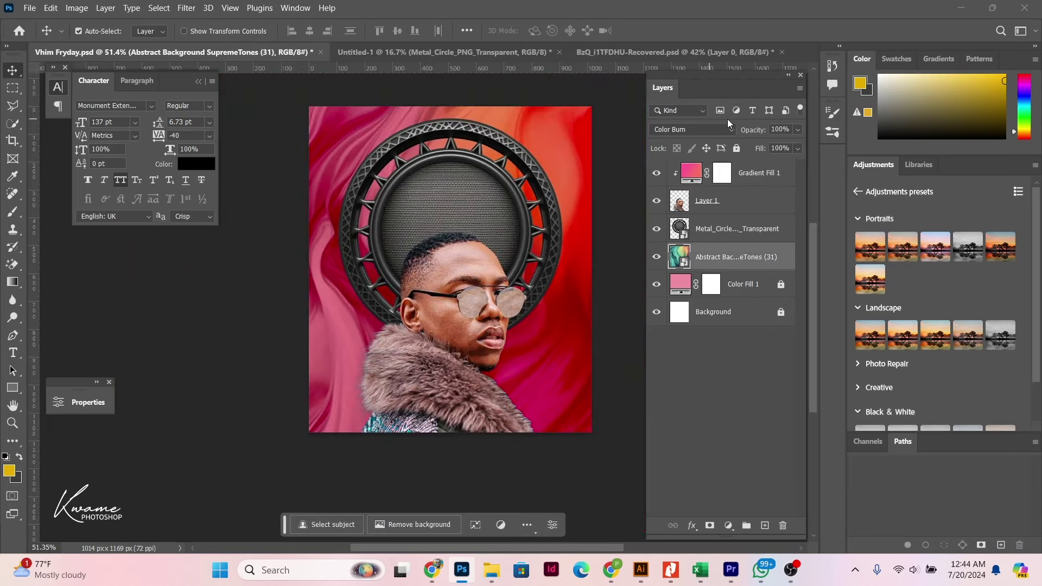
left_click(736, 148)
left_click_drag(443, 86, 449, 432)
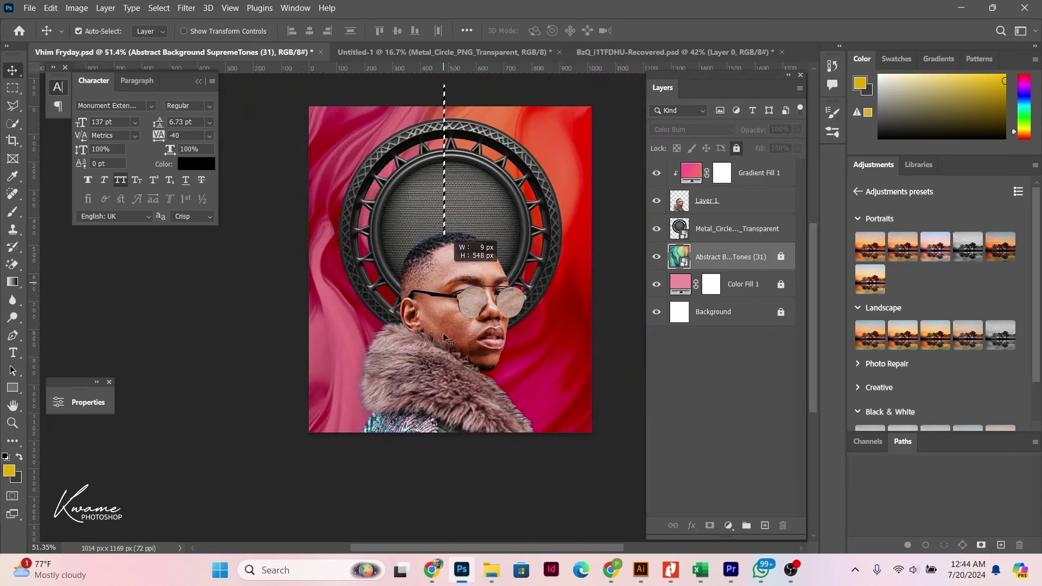
left_click(312, 31)
left_click(614, 329)
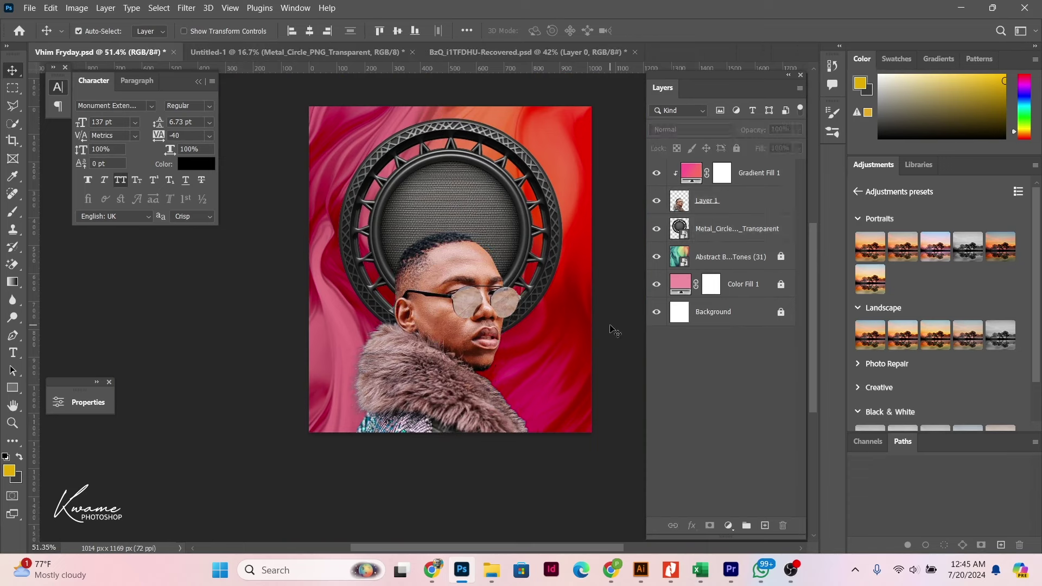
scroll(434, 214, "up", 1)
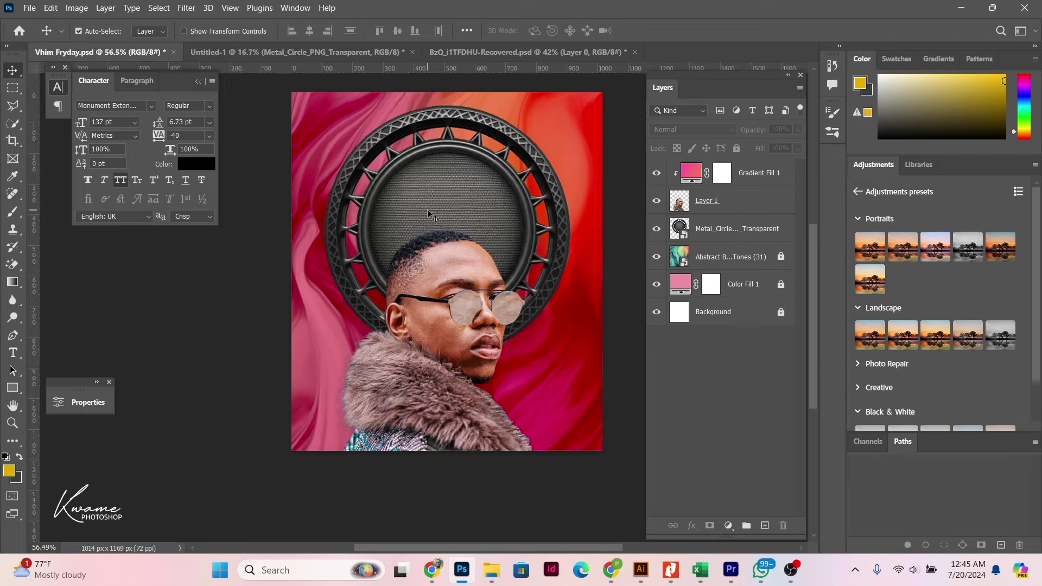
scroll(434, 214, "up", 2)
scroll(434, 215, "down", 1)
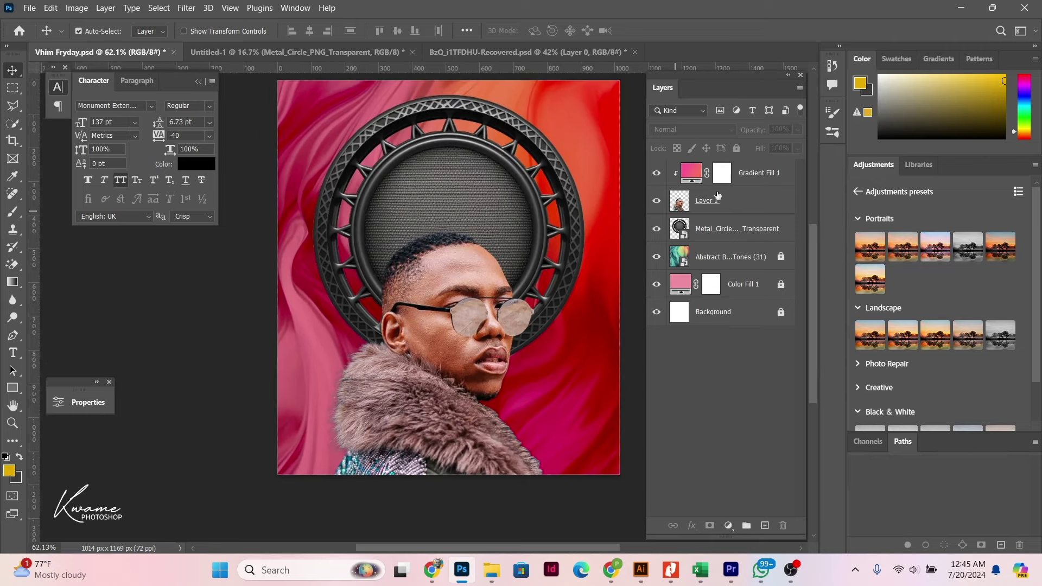
Step: Add a white (ffffff) text layer reading VHIM on the speaker ring
left_click(754, 174)
left_click(12, 353)
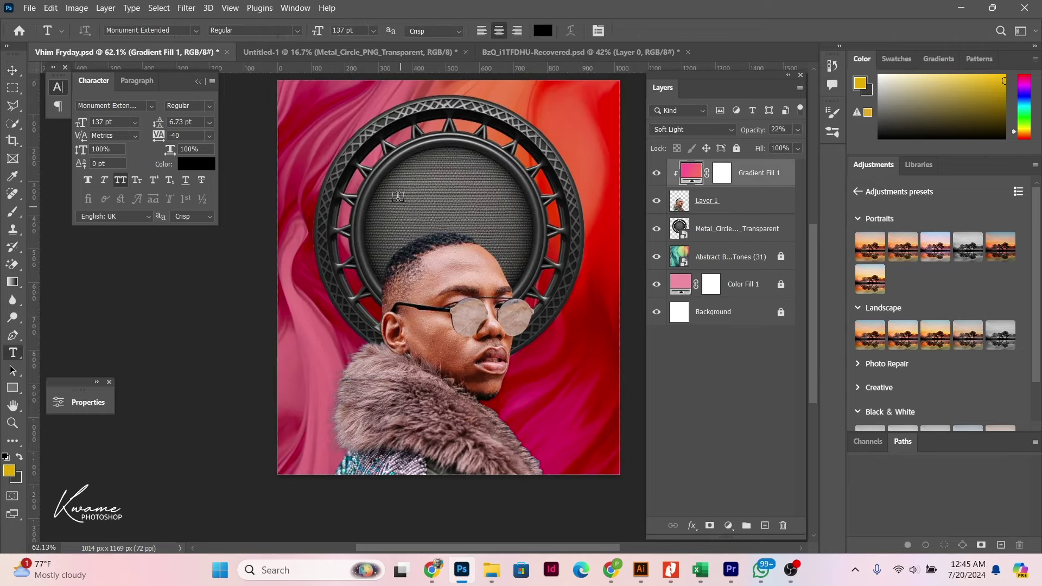
left_click(398, 196)
left_click(542, 30)
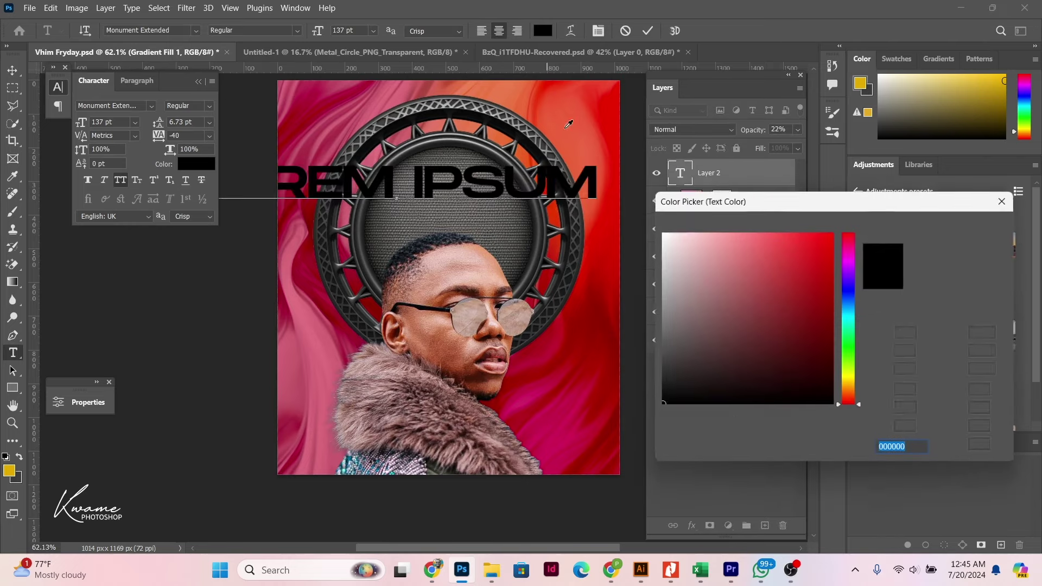
type("ffffff")
left_click(960, 226)
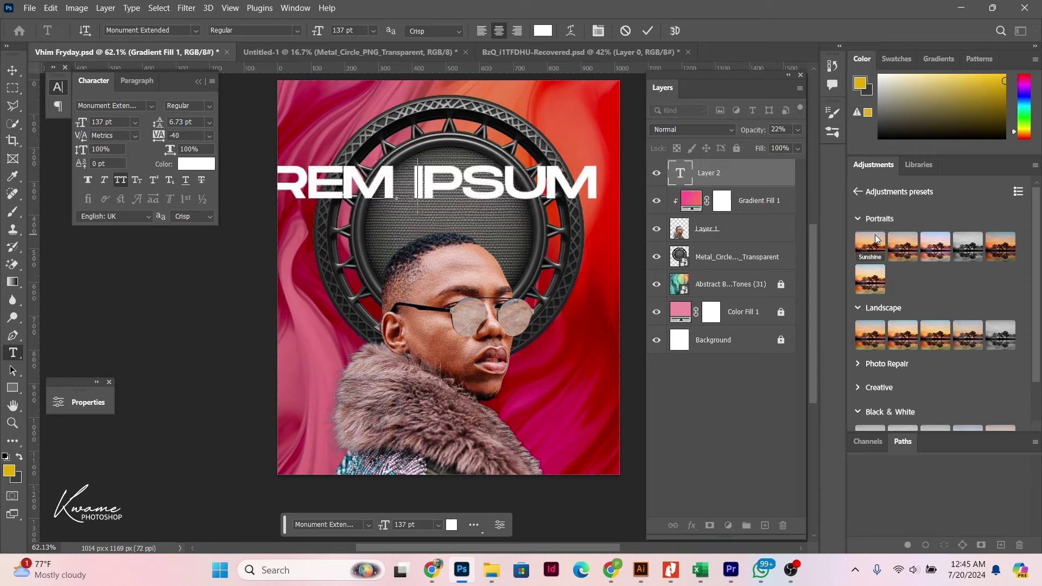
type("VHIM")
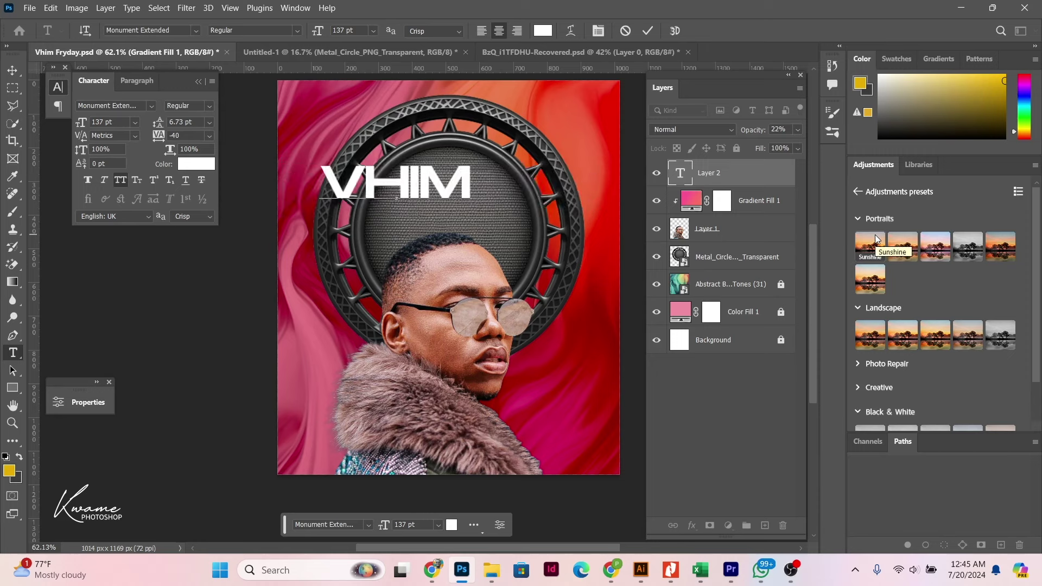
Step: Set the VHIM title's font to Blacklisted
key("ctrl+a")
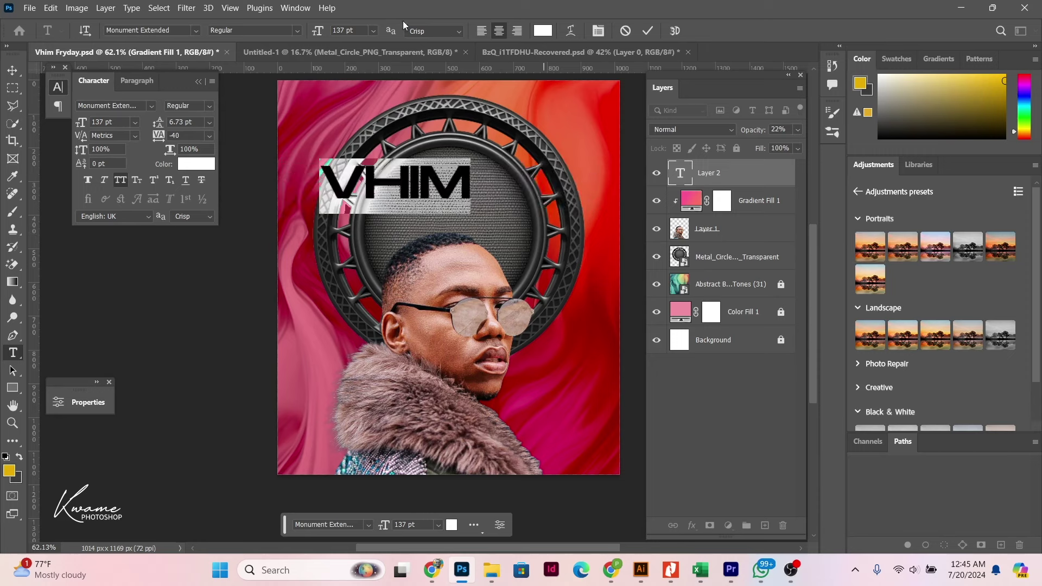
left_click(195, 31)
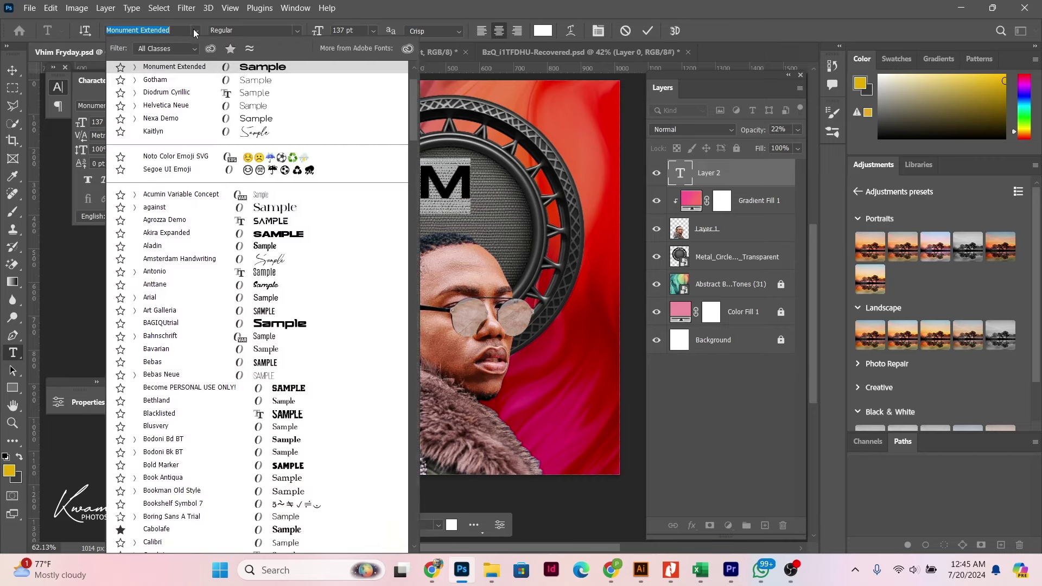
scroll(244, 244, "down", 2)
scroll(286, 247, "down", 2)
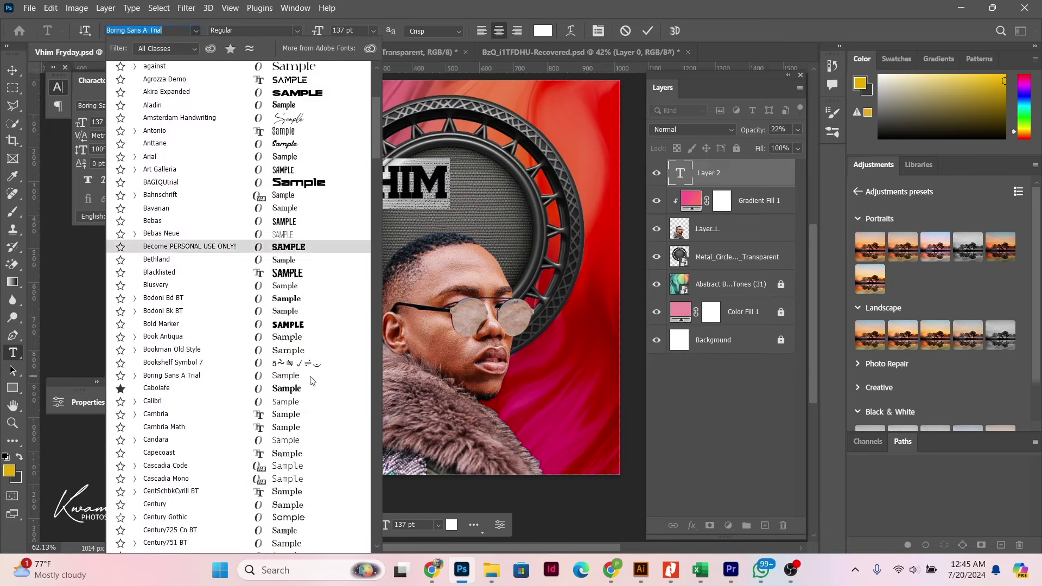
left_click(311, 273)
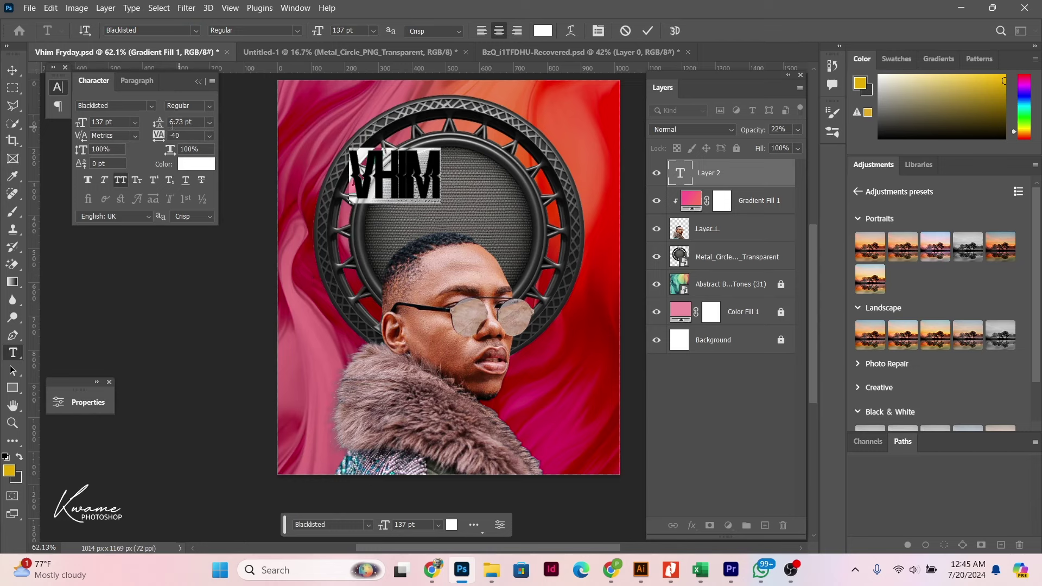
Step: Centre VHIM on the ring, set its tracking to 0, and duplicate it just below
left_click(12, 71)
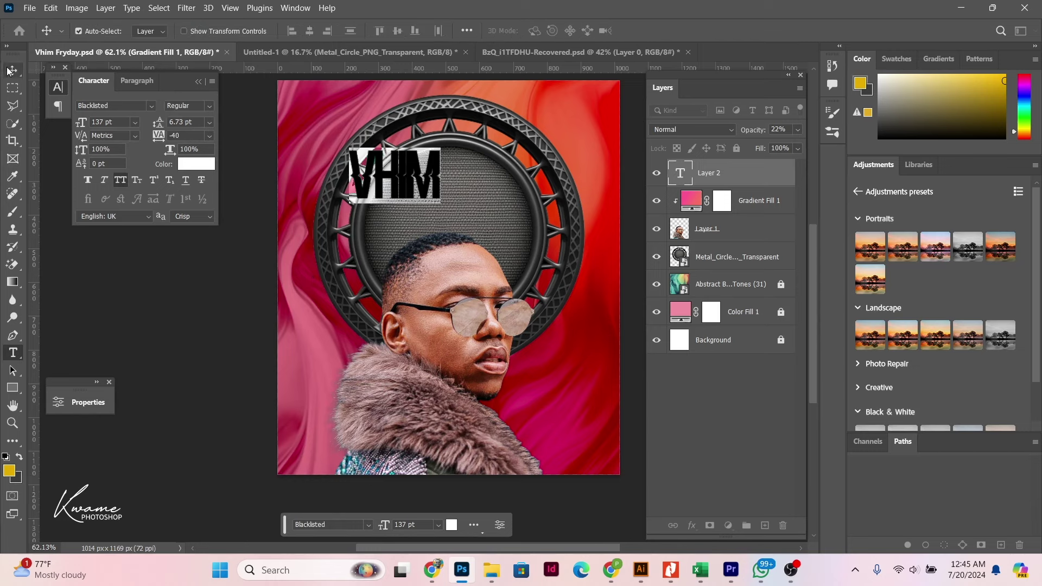
mouse_move(404, 167)
left_mouse_down()
mouse_move(448, 167)
mouse_move(449, 178)
left_mouse_up()
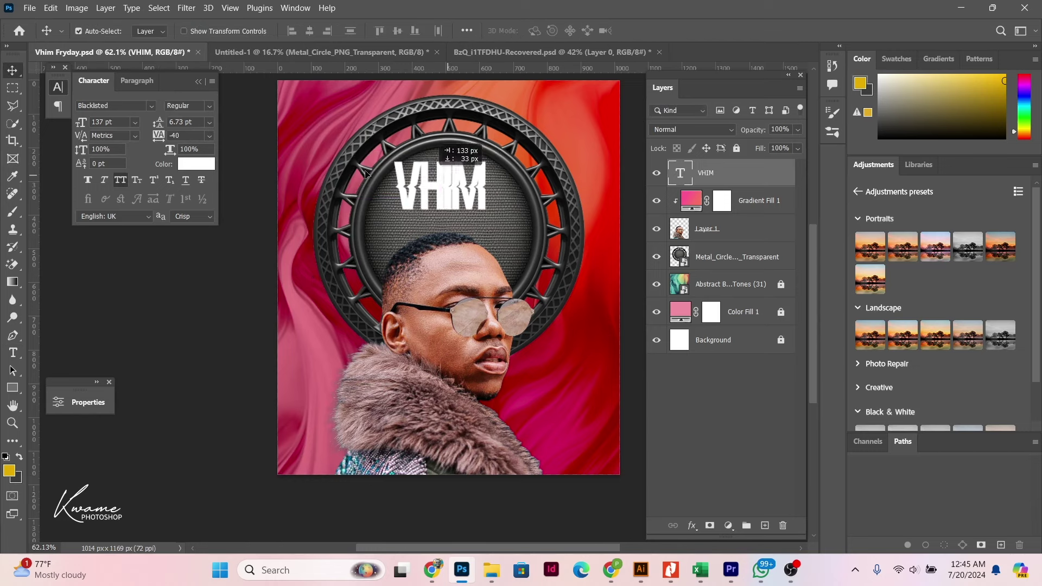
left_click(208, 136)
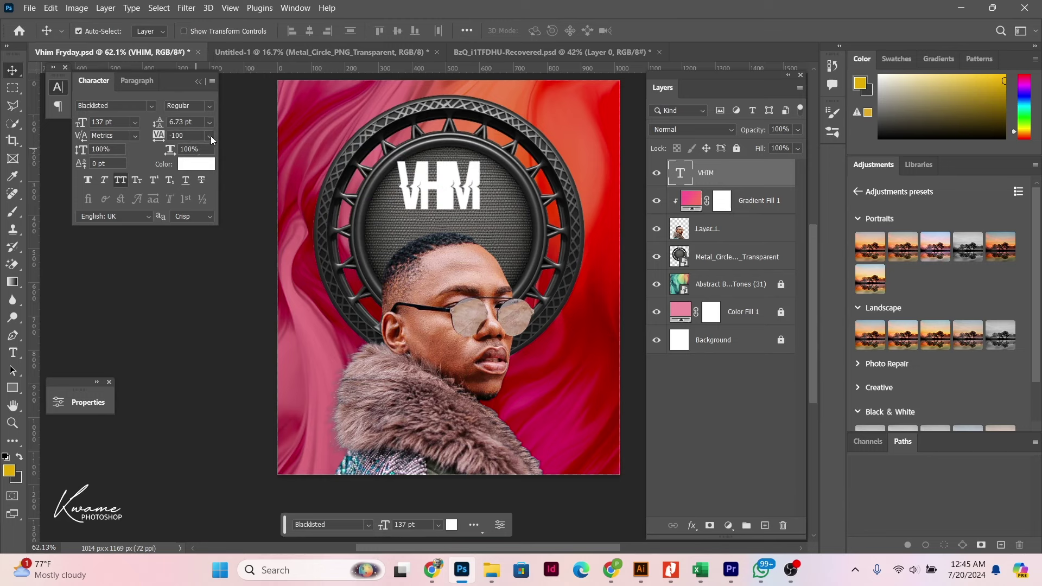
left_click(199, 220)
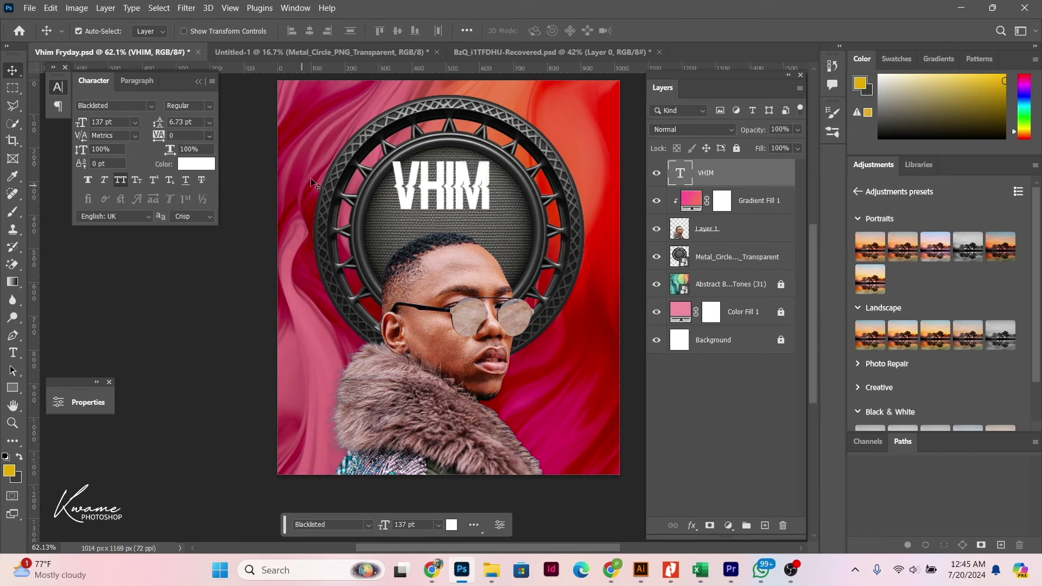
left_click_drag(451, 176, 458, 236)
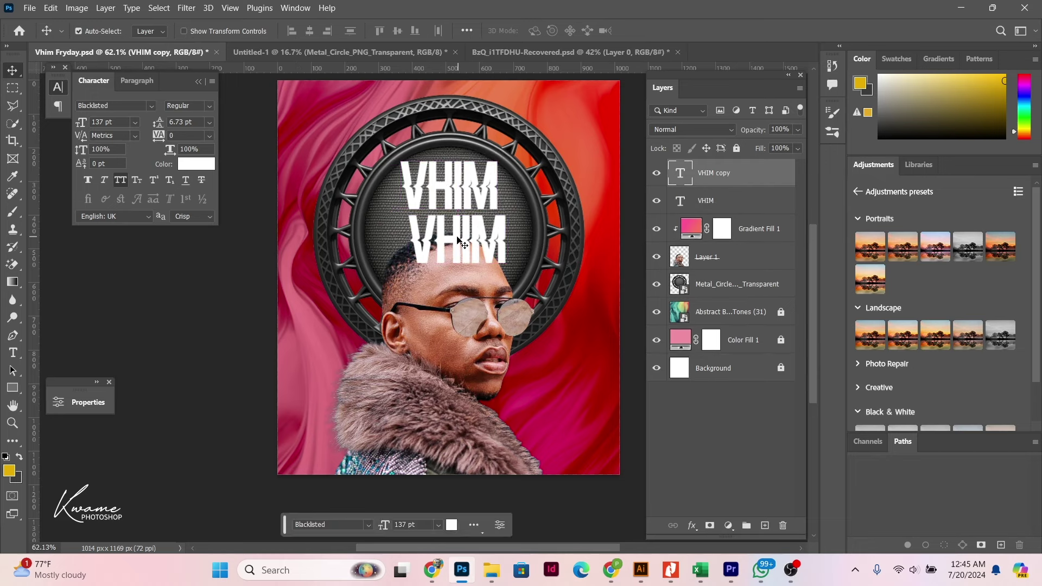
Step: Change the copy to FRIDAY in Monument Extended at 80 pt, placed directly under VHIM
double_click(457, 235)
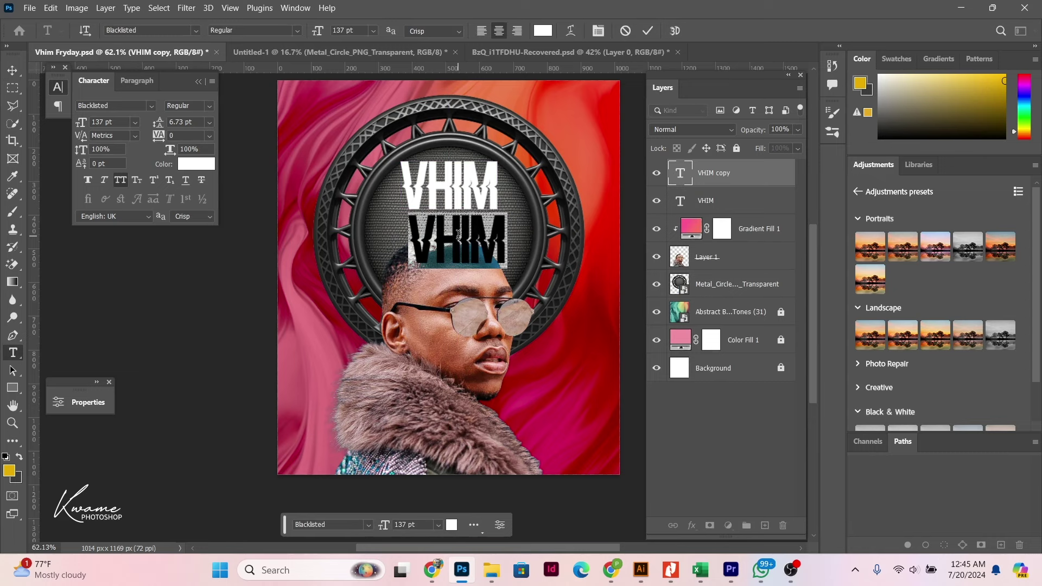
type("FRIDA")
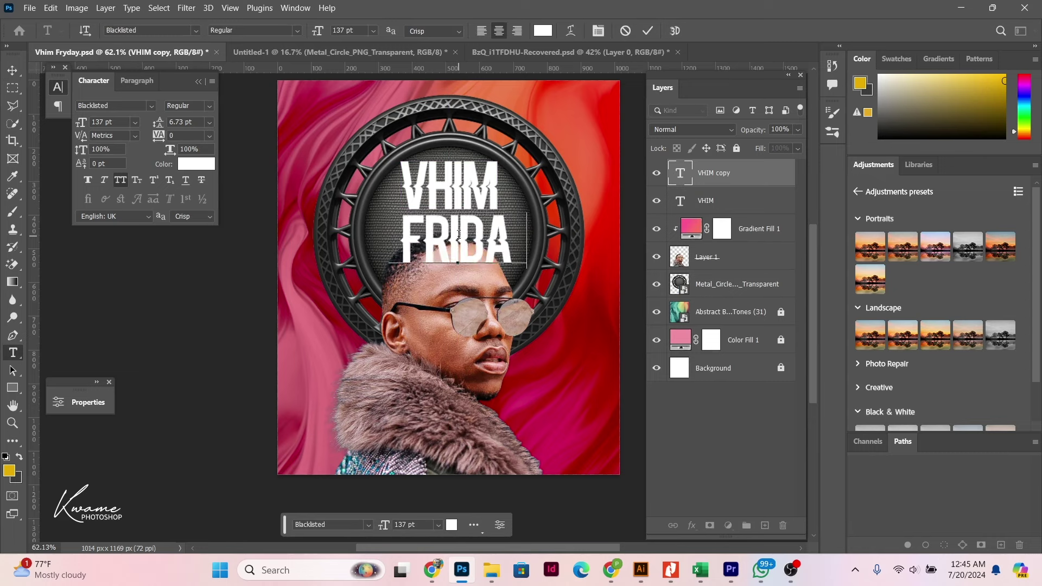
type("Y")
key("ctrl+a")
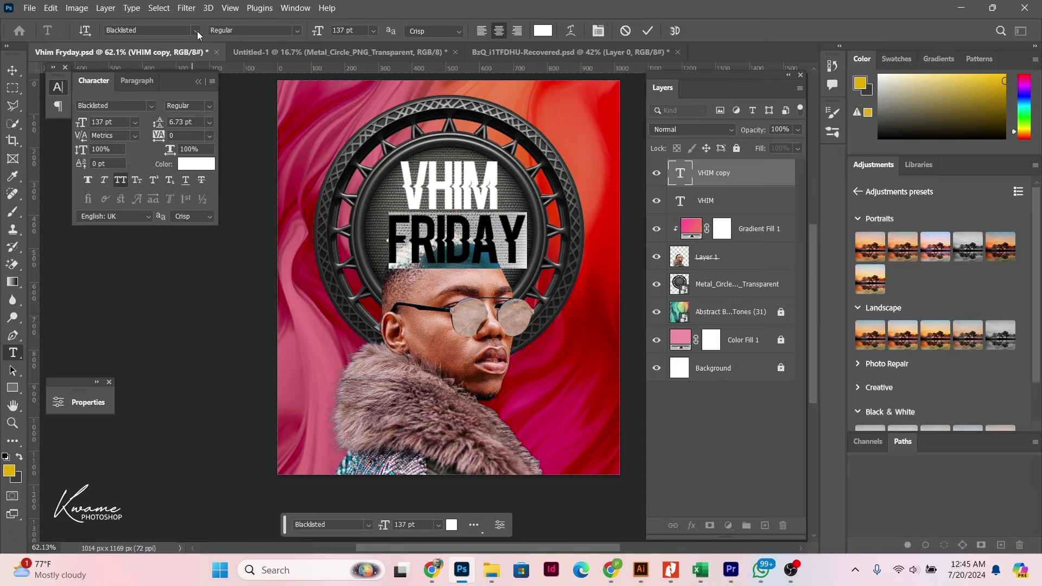
left_click(196, 31)
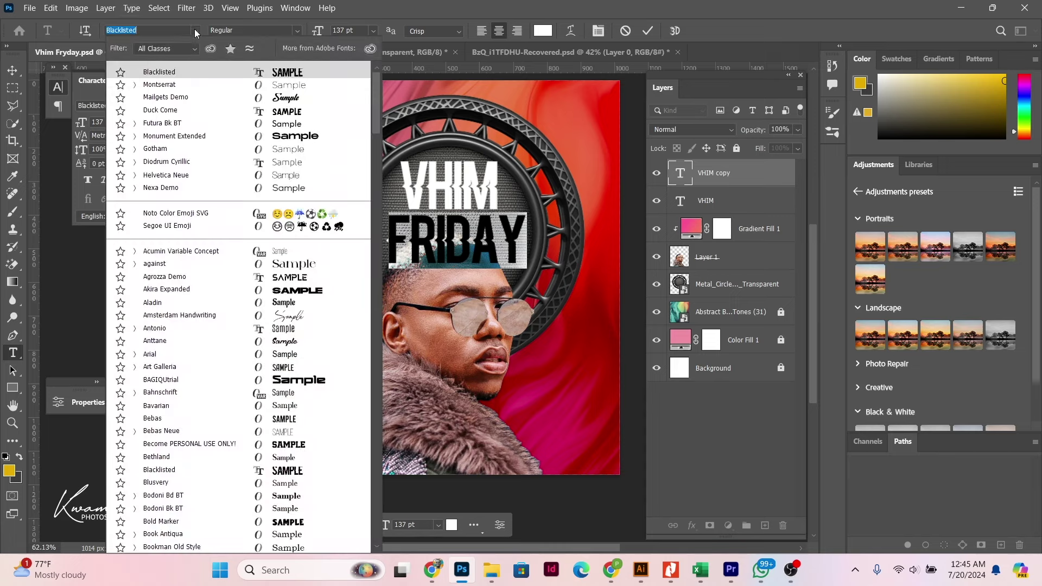
left_click(281, 135)
left_click_drag(317, 31, 285, 25)
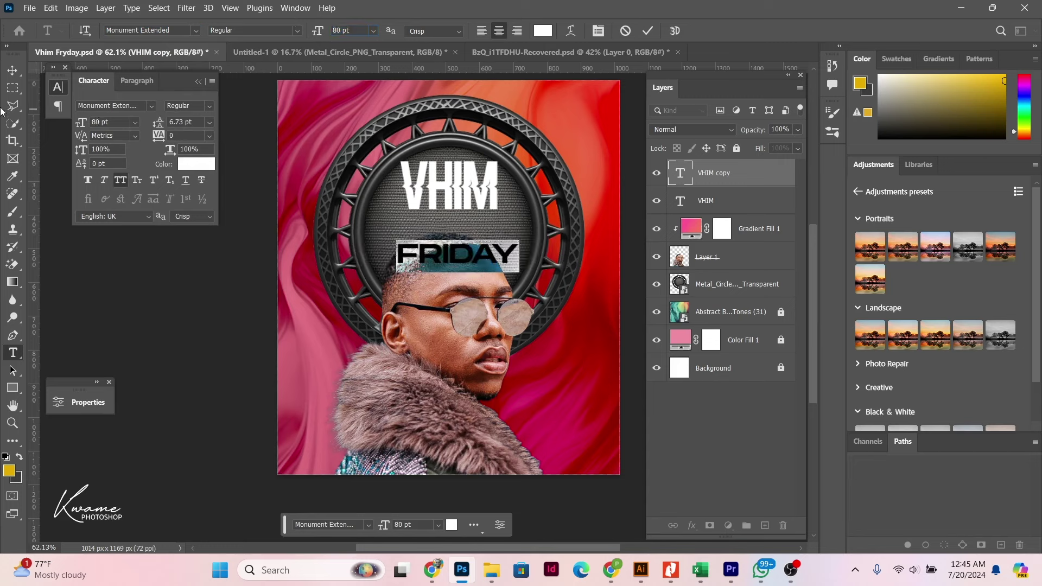
left_click(12, 71)
mouse_move(465, 238)
left_mouse_down()
mouse_move(465, 222)
mouse_move(473, 226)
left_mouse_up()
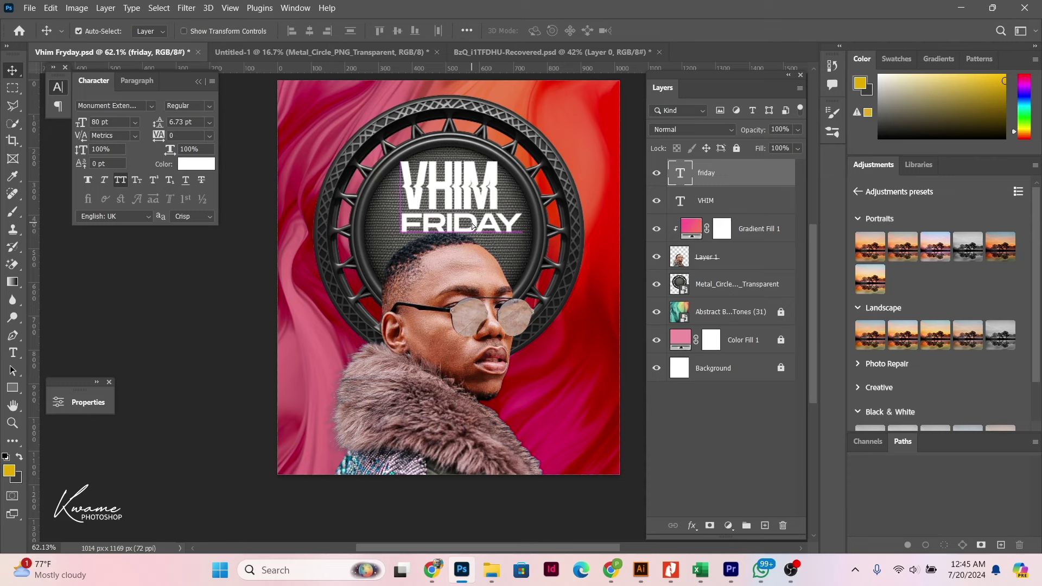
Step: Scale FRIDAY down to about three quarters size, 58.85 pt
key("ctrl+t")
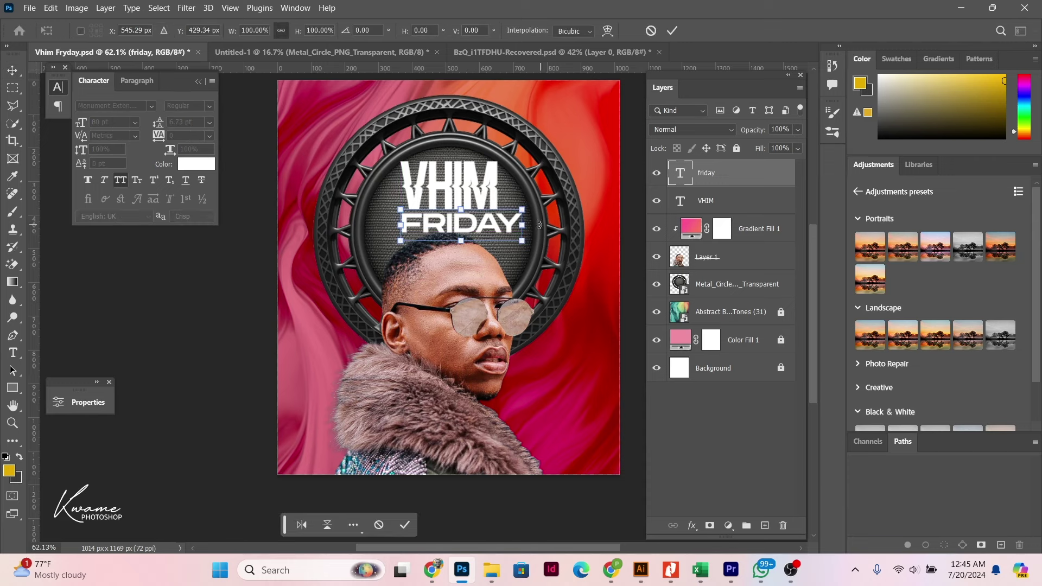
left_click_drag(522, 241, 496, 237)
left_click_drag(406, 228, 410, 229)
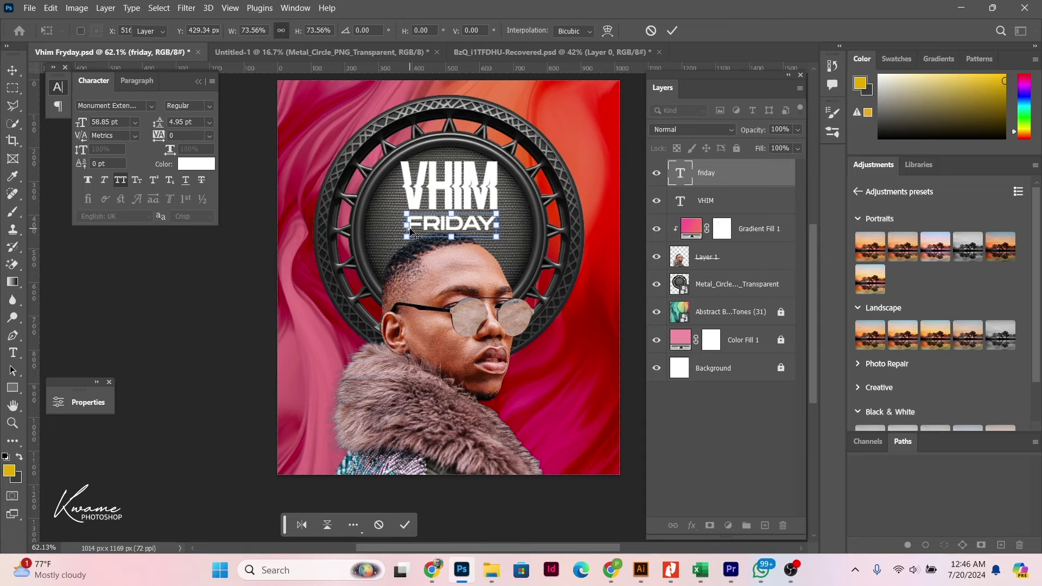
key("Return")
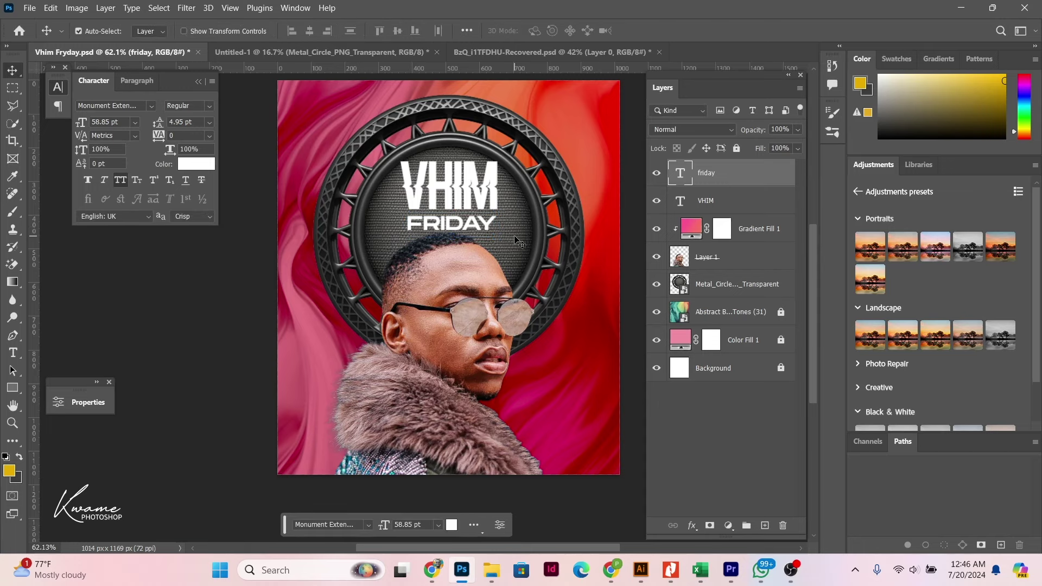
Step: Select the metal speaker ring layer
left_click(493, 228)
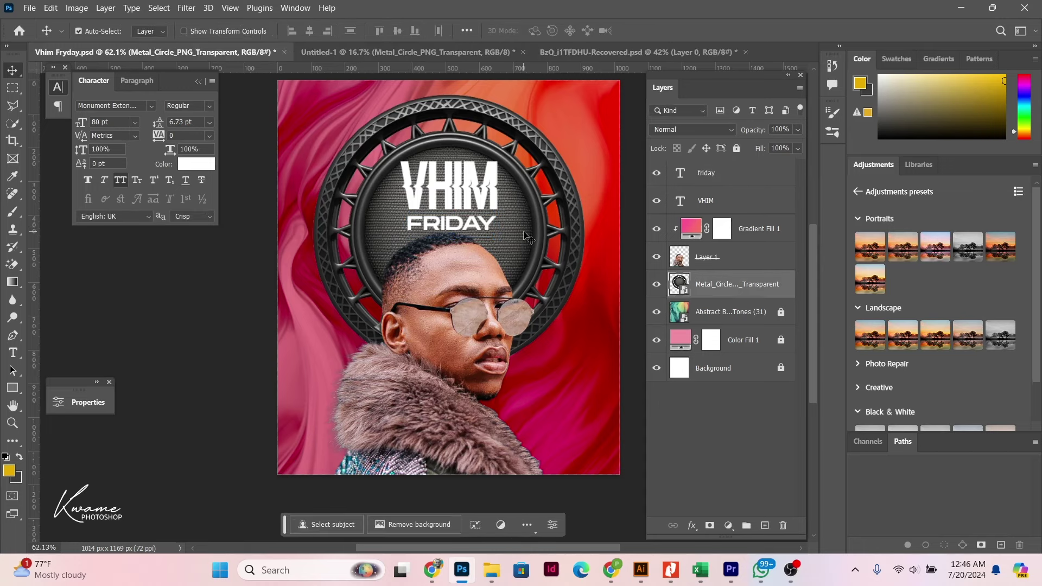
scroll(519, 235, "down", 1)
scroll(520, 235, "down", 1)
scroll(519, 235, "up", 1)
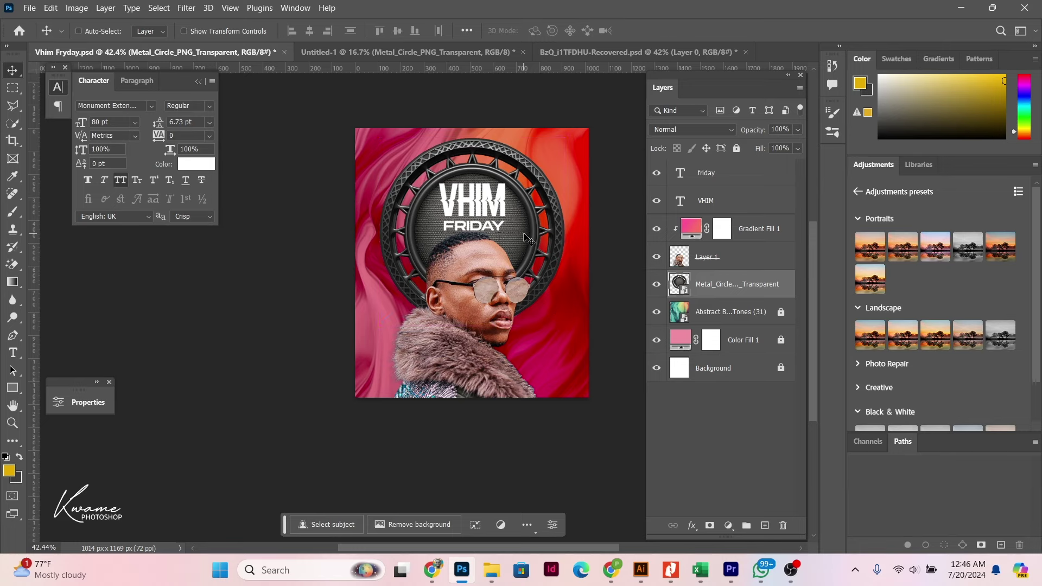
Step: Slightly shrink the metal speaker ring and shift it down
key("ctrl+t")
left_click_drag(476, 114, 477, 117)
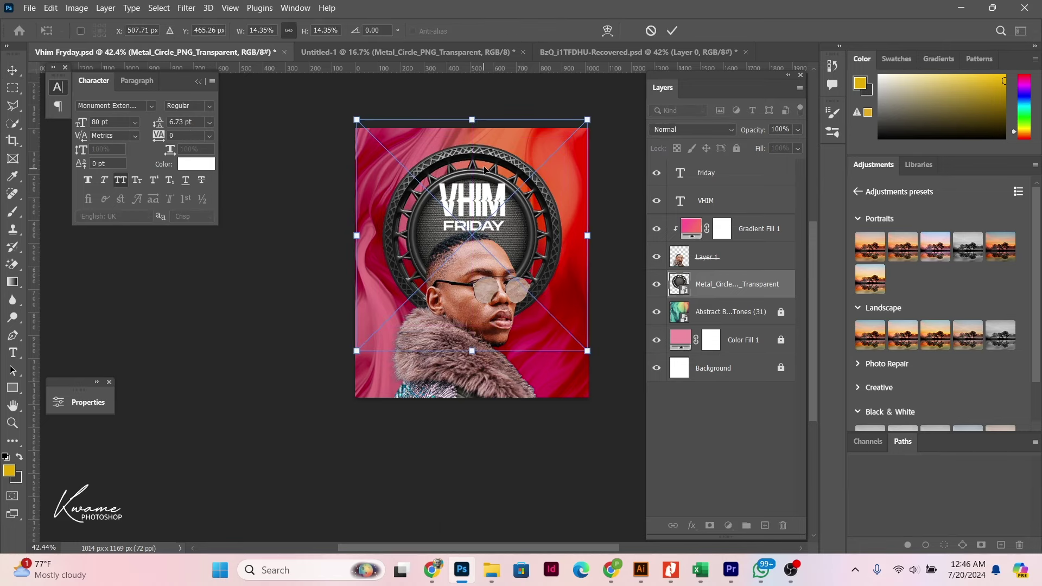
left_click_drag(484, 160, 485, 166)
key("Return")
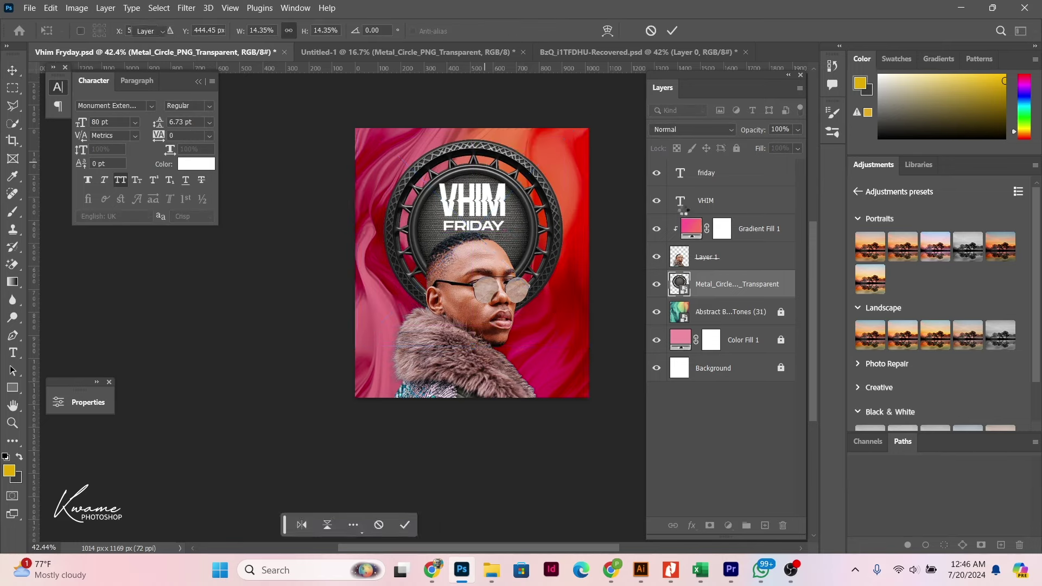
Step: Centre the titles, man and metal ring horizontally on the page
left_click_drag(477, 122, 520, 380)
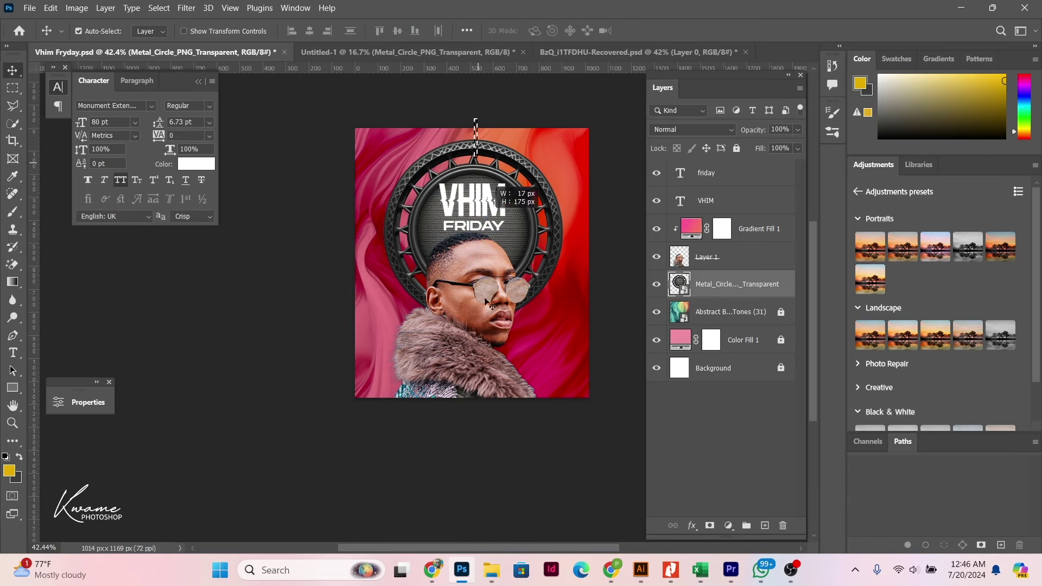
left_click(310, 31)
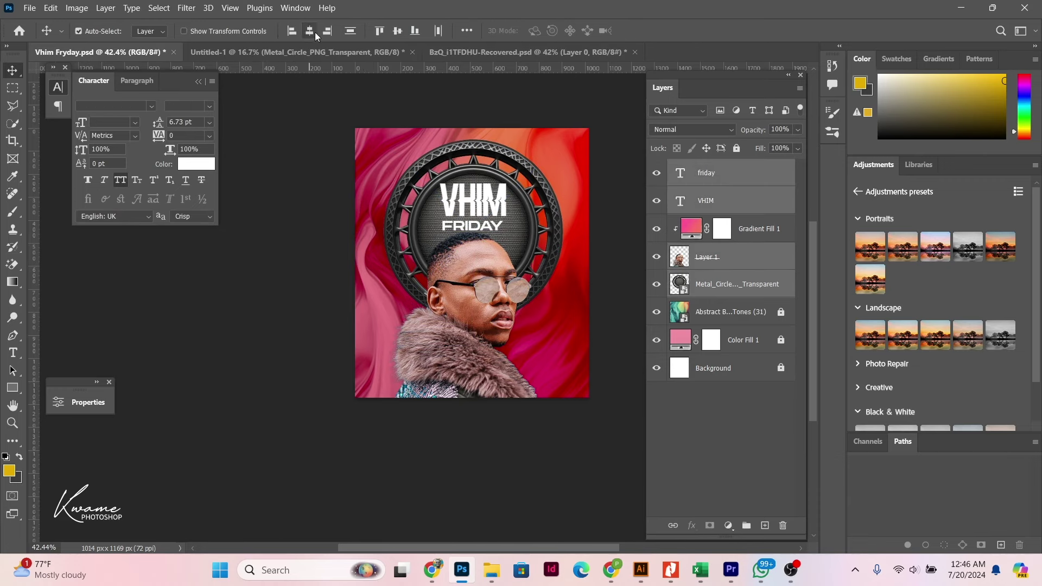
left_click(613, 164)
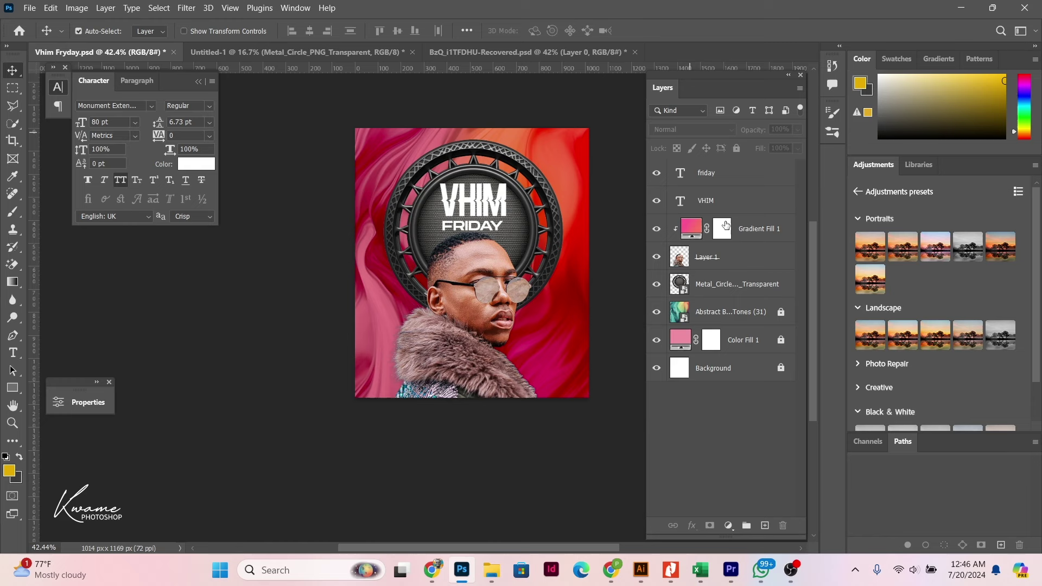
left_click(723, 259)
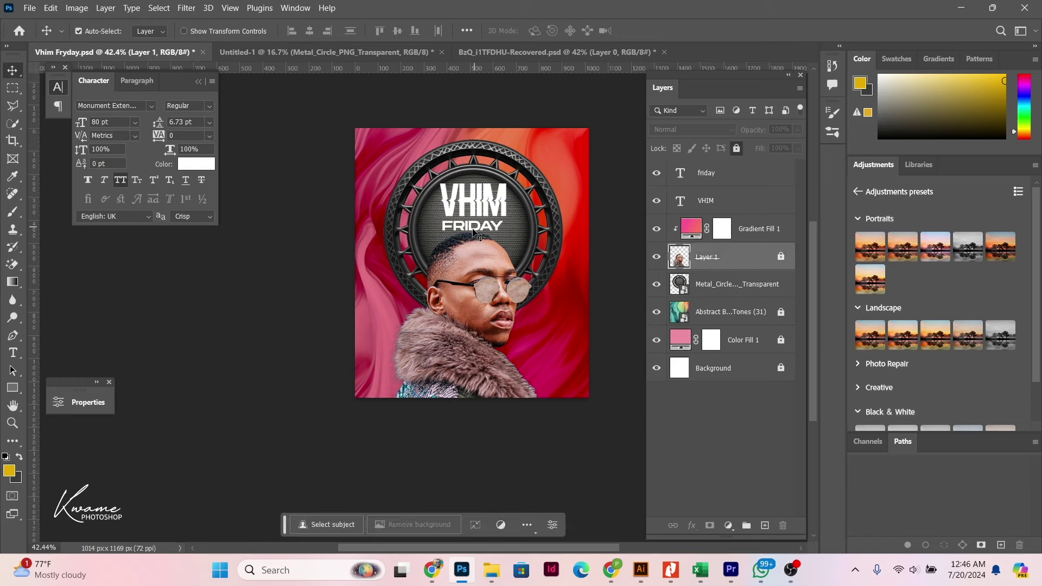
Step: Enlarge the metal speaker ring to 16.20%
left_click(743, 285)
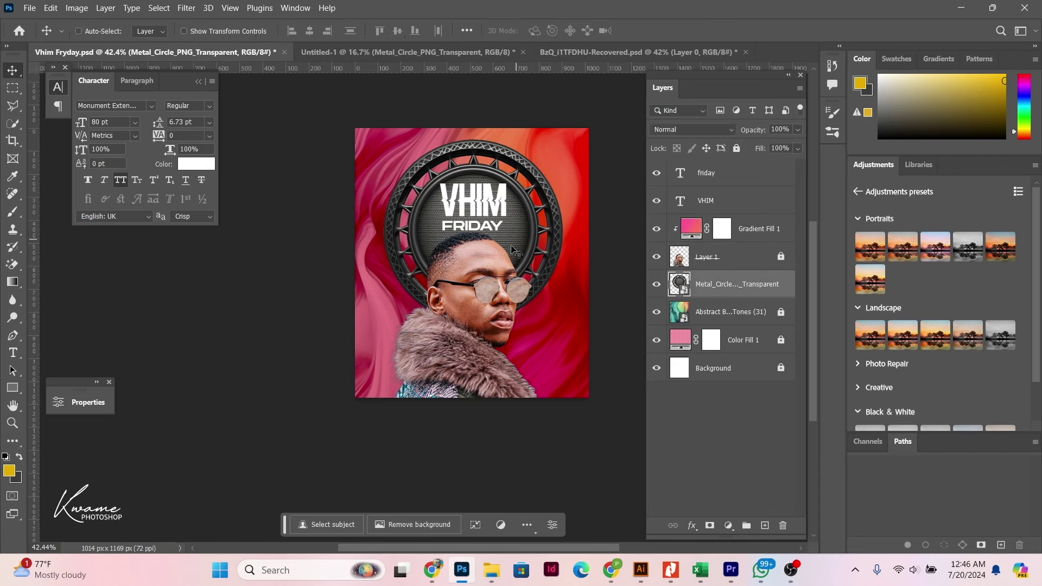
key("ctrl+t")
mouse_move(474, 356)
left_mouse_down()
mouse_move(477, 386)
mouse_move(477, 328)
left_mouse_up()
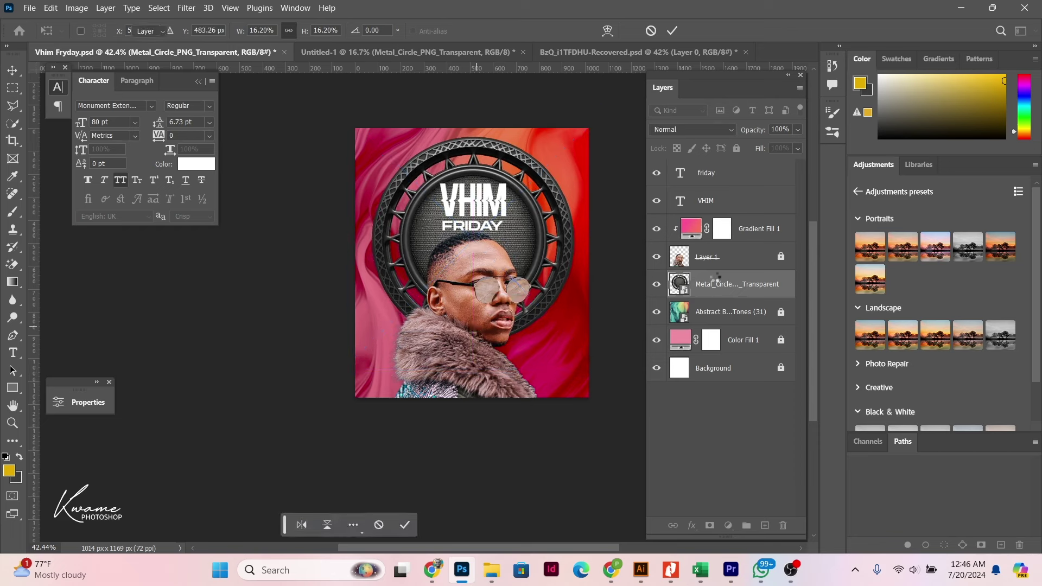
left_click(749, 257)
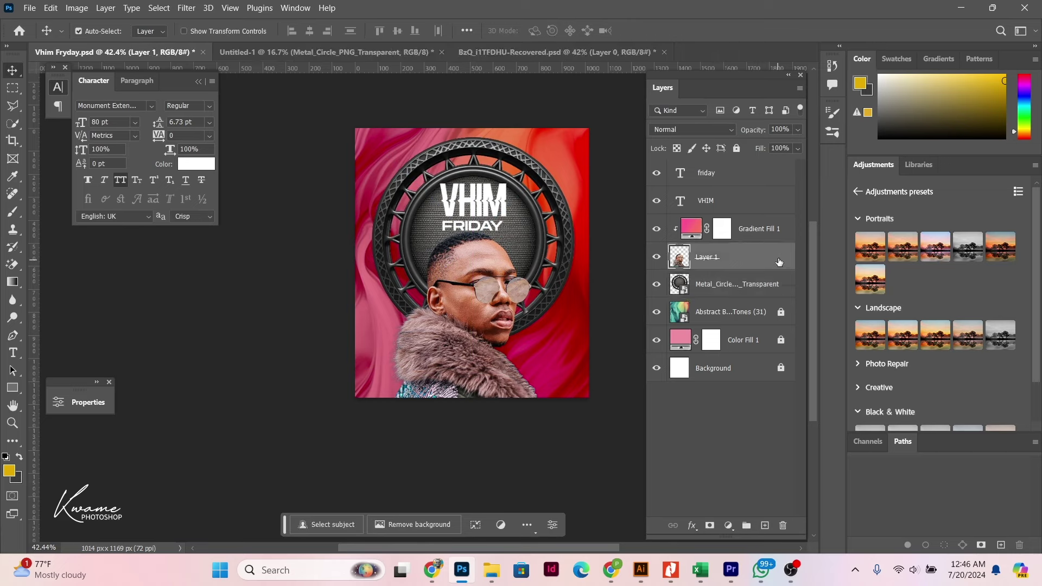
Step: Nudge the man slightly down with two arrow-key presses
key("Down")
key("Down")
key("Down")
key("Down")
key("Down")
key("Down")
key("Down")
key("Down")
key("Down")
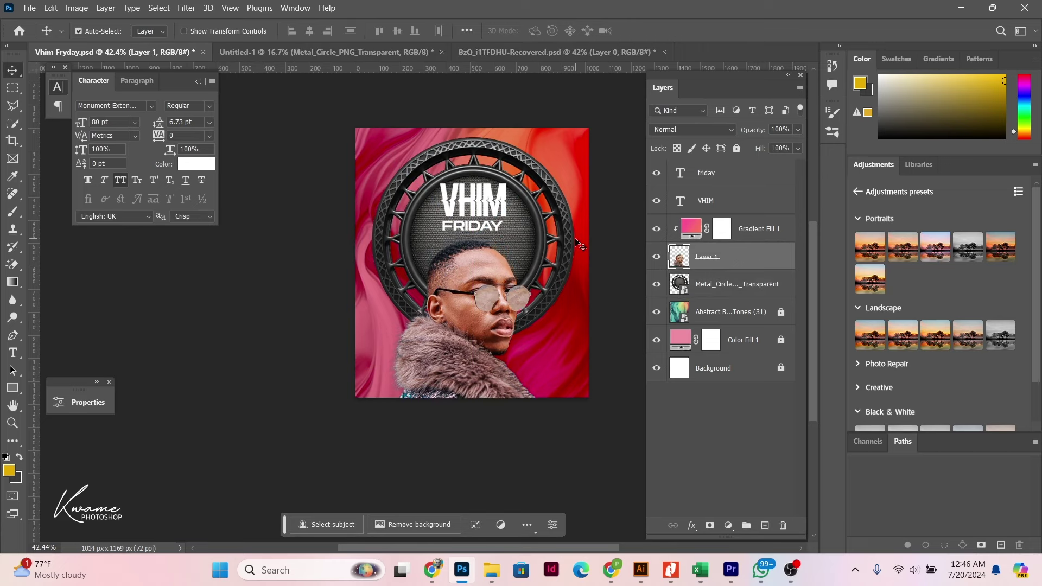
key("Down")
key("Down")
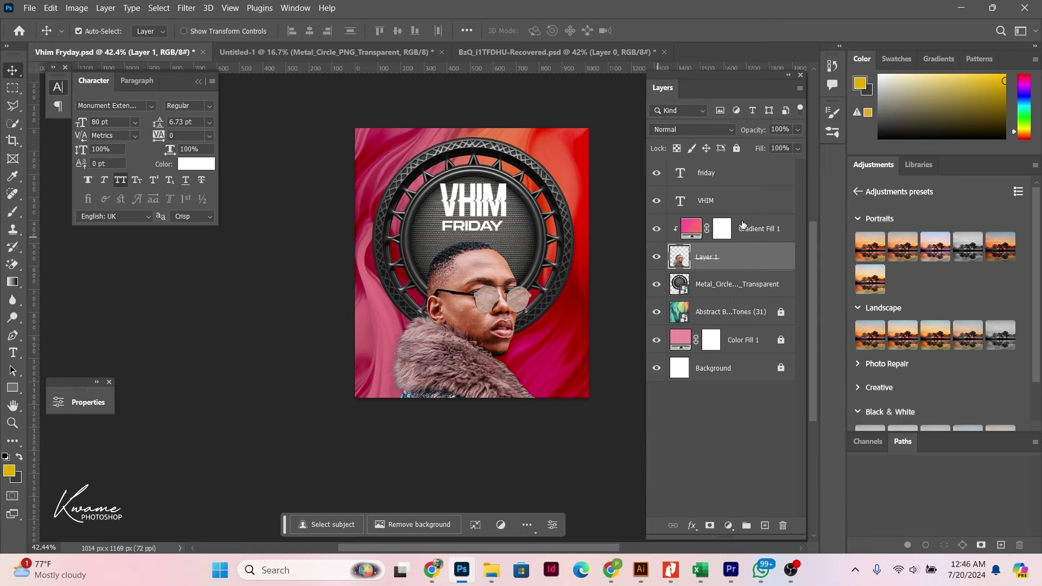
left_click(742, 227)
left_click(740, 264)
left_click(471, 236)
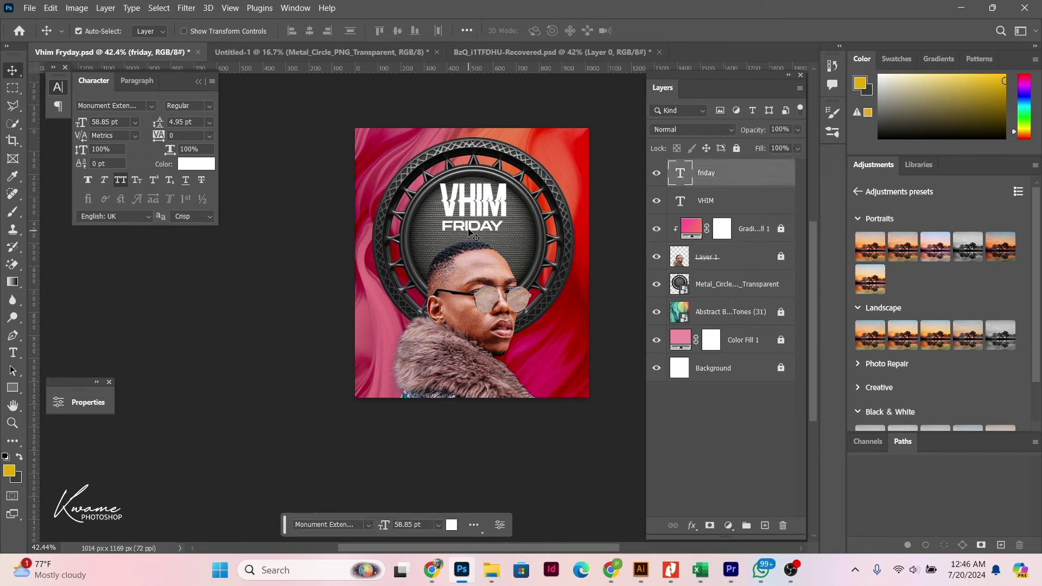
Step: Enlarge both VHIM and FRIDAY titles to about 120% and nudge them down
left_click(480, 198, "shift")
key("ctrl+t")
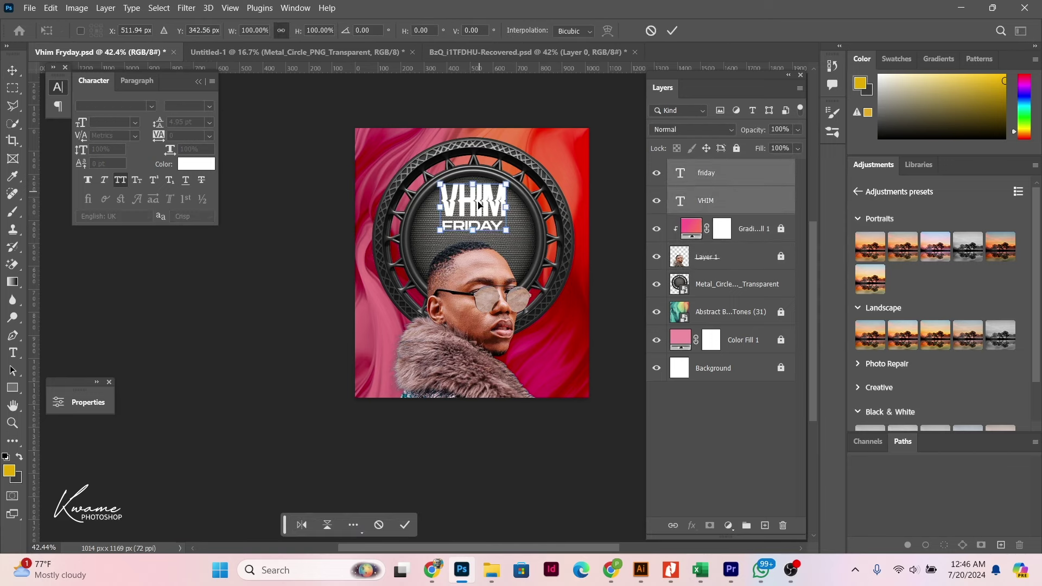
left_click_drag(476, 230, 479, 239)
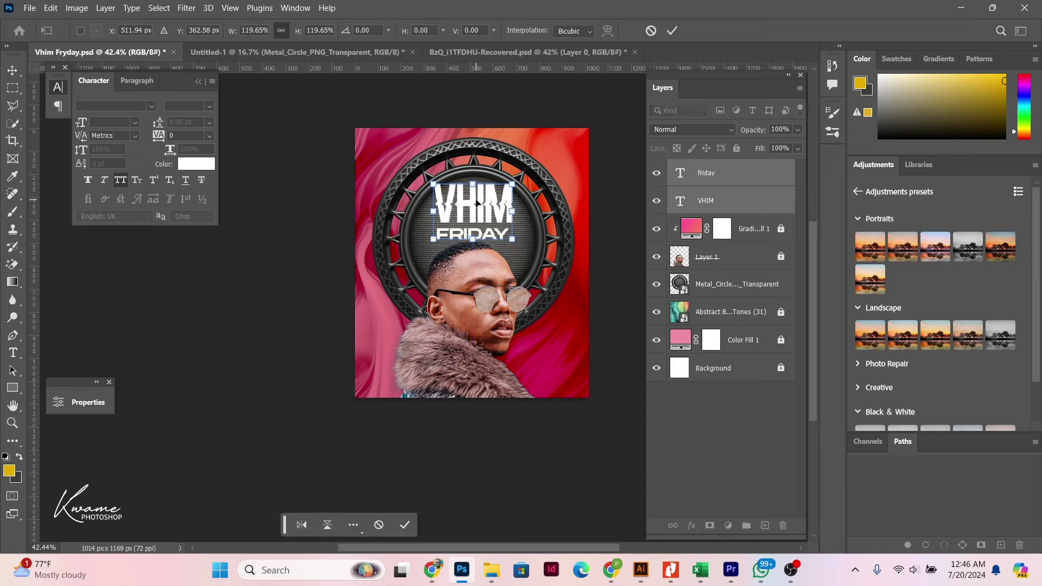
key("Return")
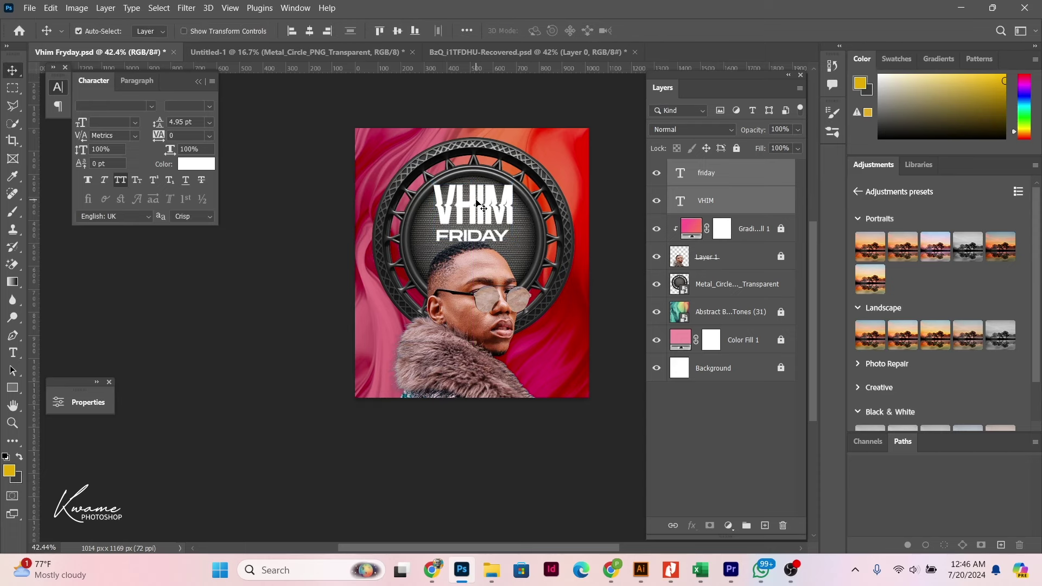
key("Down")
key("Down")
key("Down")
key("Down")
key("Down")
key("Down")
key("Down")
key("Down")
key("Down")
key("Down")
key("Down")
key("Down")
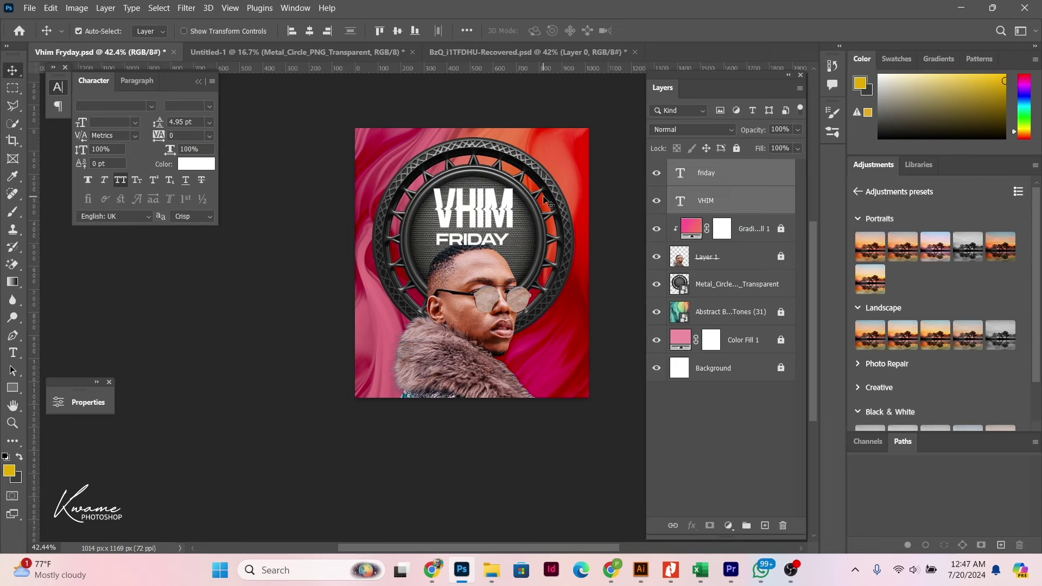
key("Down")
key("Down")
key("Down")
key("Down")
key("Down")
key("Down")
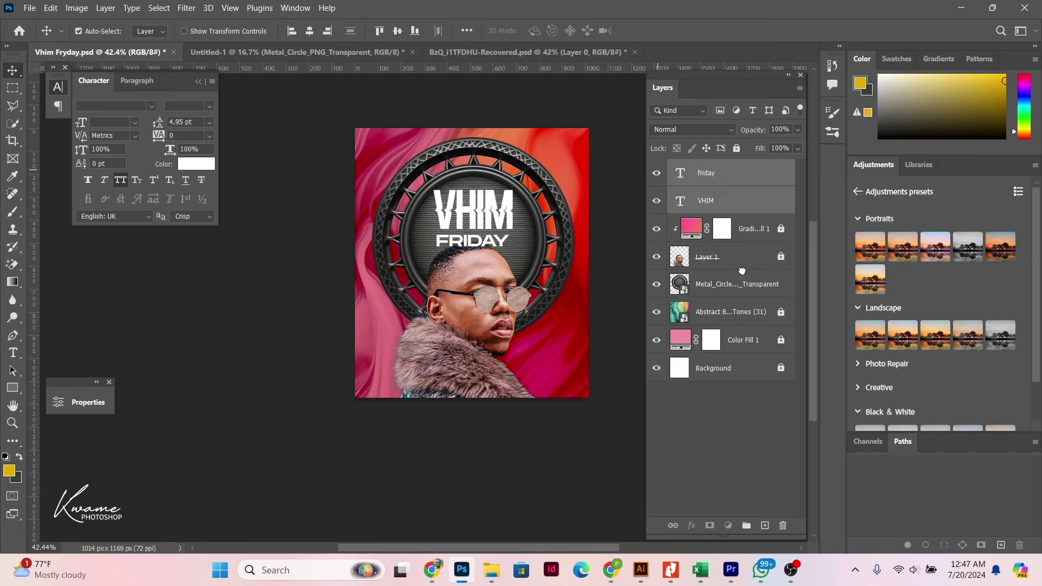
Step: Move both title layers beneath the man's layer
left_click_drag(742, 270, 742, 271)
scroll(485, 238, "up", 5)
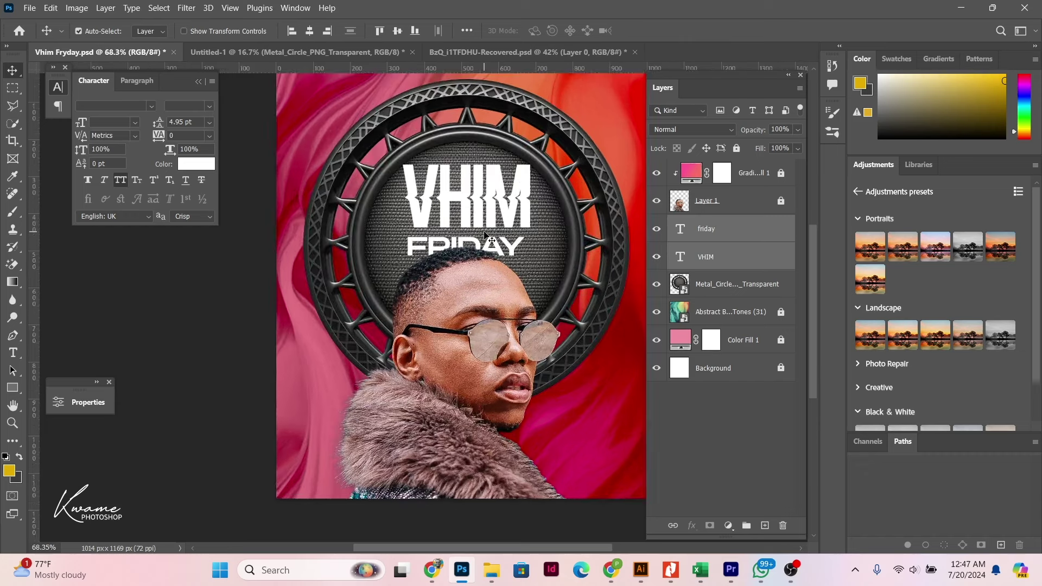
scroll(484, 232, "down", 1)
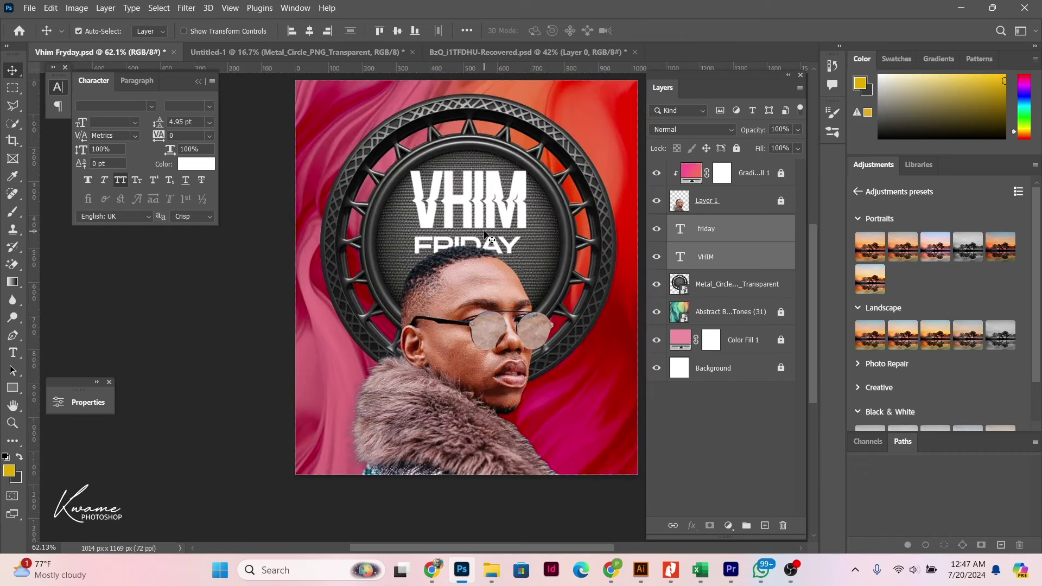
left_click(253, 309)
Step: Move FRIDAY up slightly and nudge it two steps right
left_click_drag(489, 247, 489, 243)
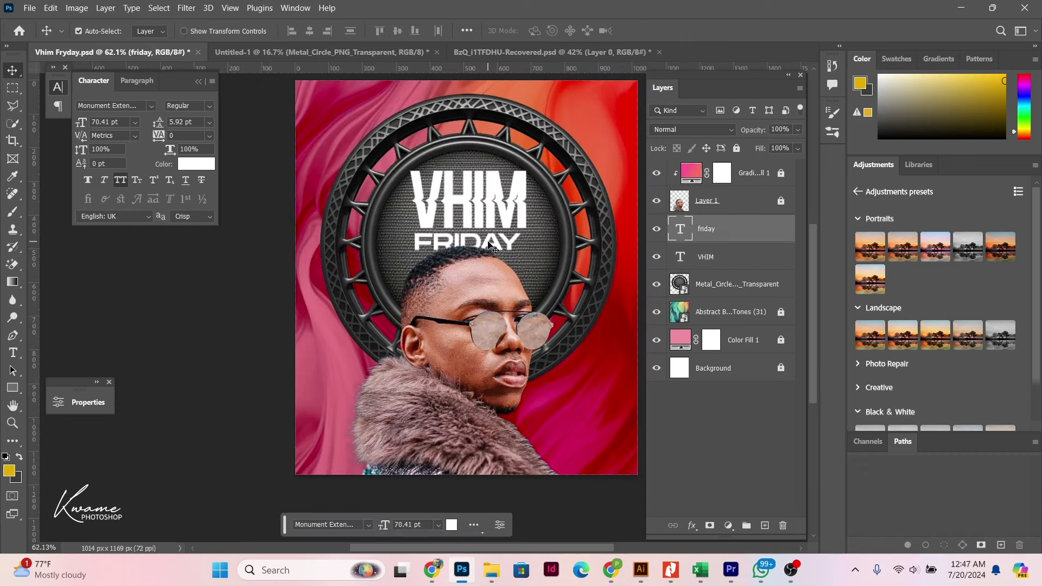
key("Right")
key("Right")
key("Right")
key("Right")
key("Right")
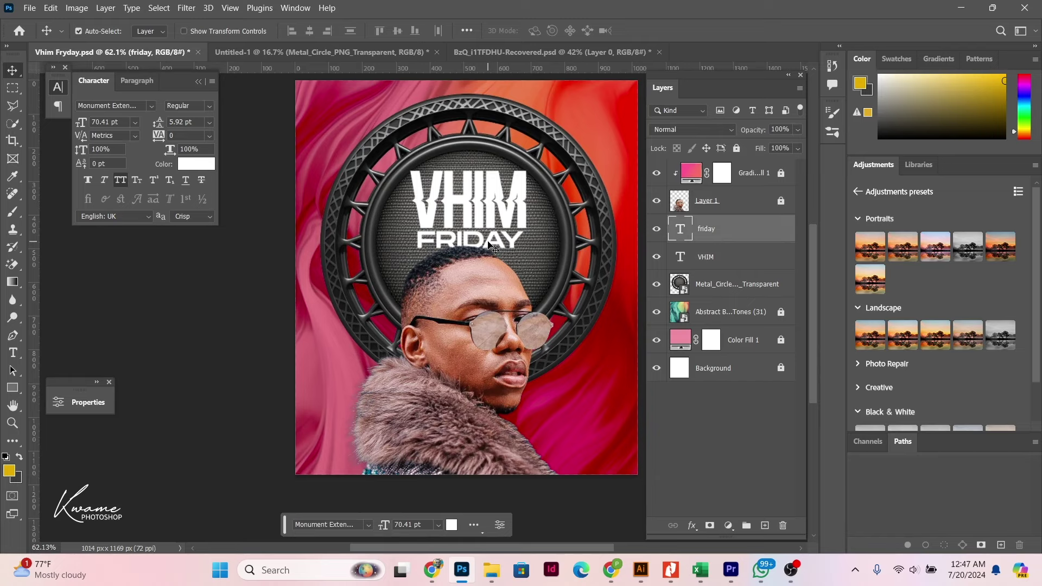
key("Right")
scroll(489, 245, "up", 1)
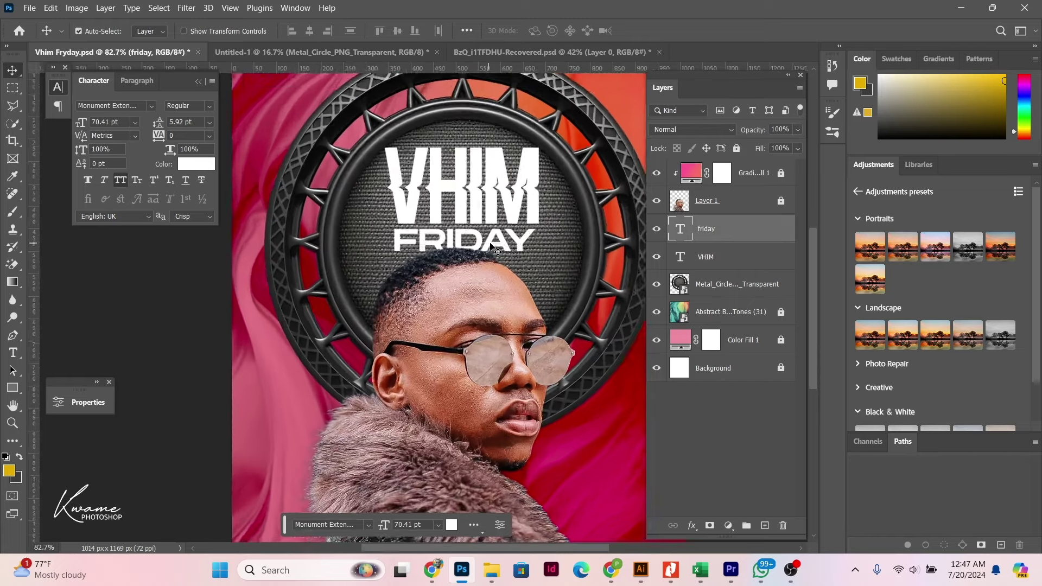
scroll(495, 248, "up", 2)
Step: Widen FRIDAY slightly to 71.55 pt and fit the whole poster in view
key("ctrl+t")
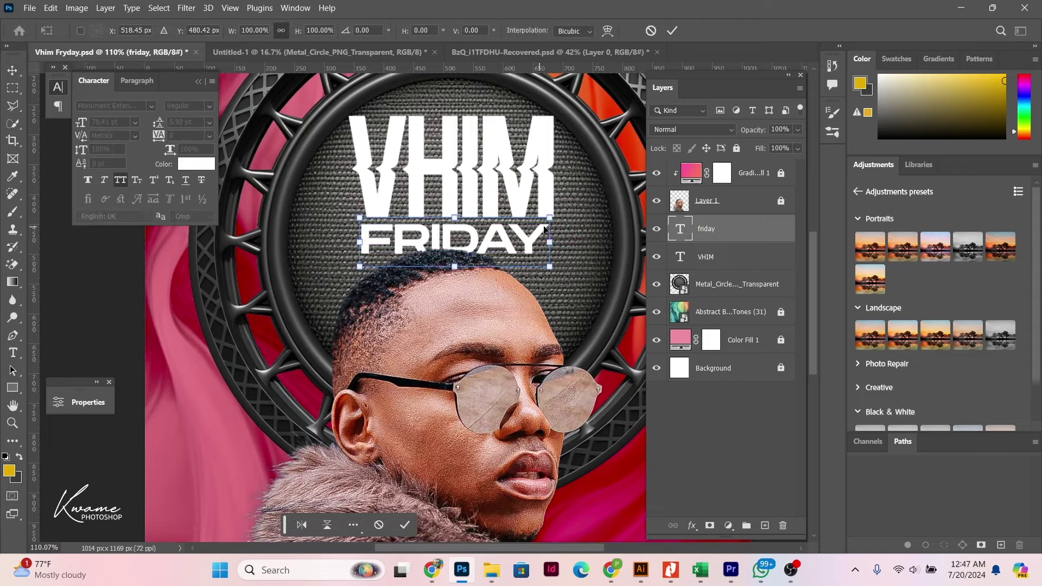
left_click_drag(550, 240, 553, 239)
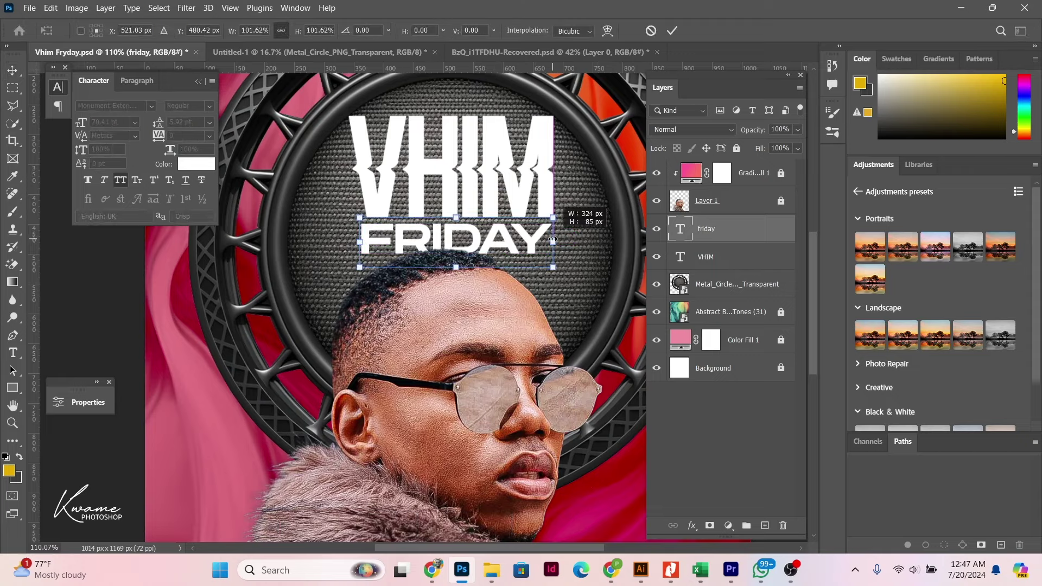
key("Return")
key("ctrl+0")
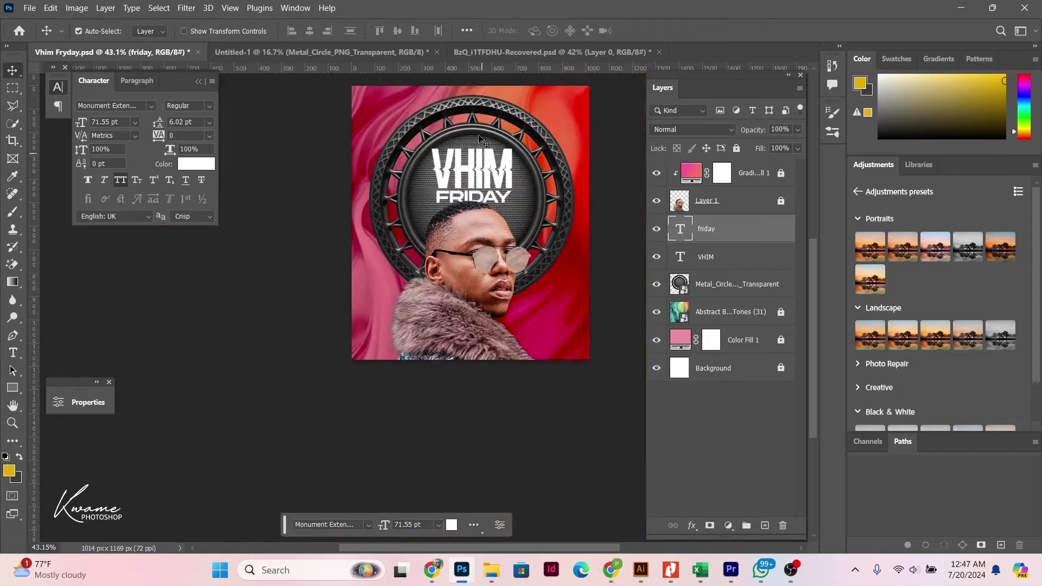
scroll(491, 116, "up", 1)
scroll(490, 117, "up", 1)
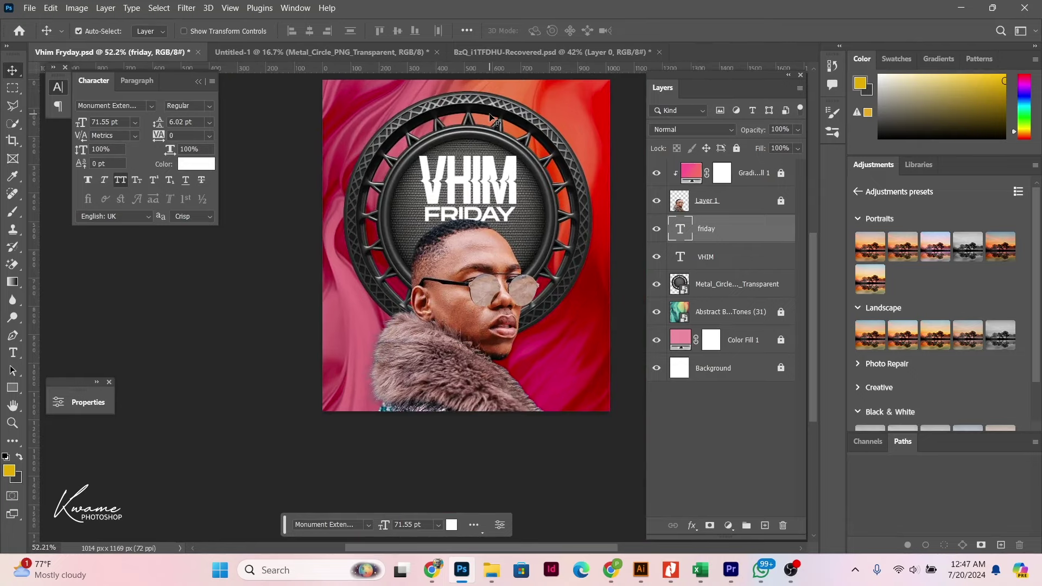
scroll(491, 116, "up", 1)
scroll(490, 116, "down", 3)
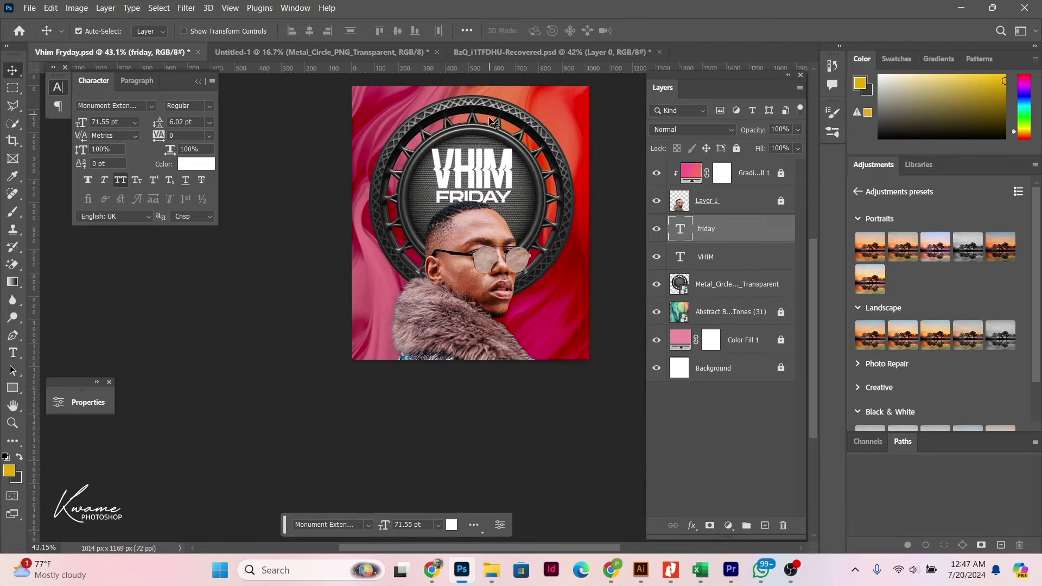
Step: Unlock the gradient fill layer and move the man slightly down and left
left_click(479, 232)
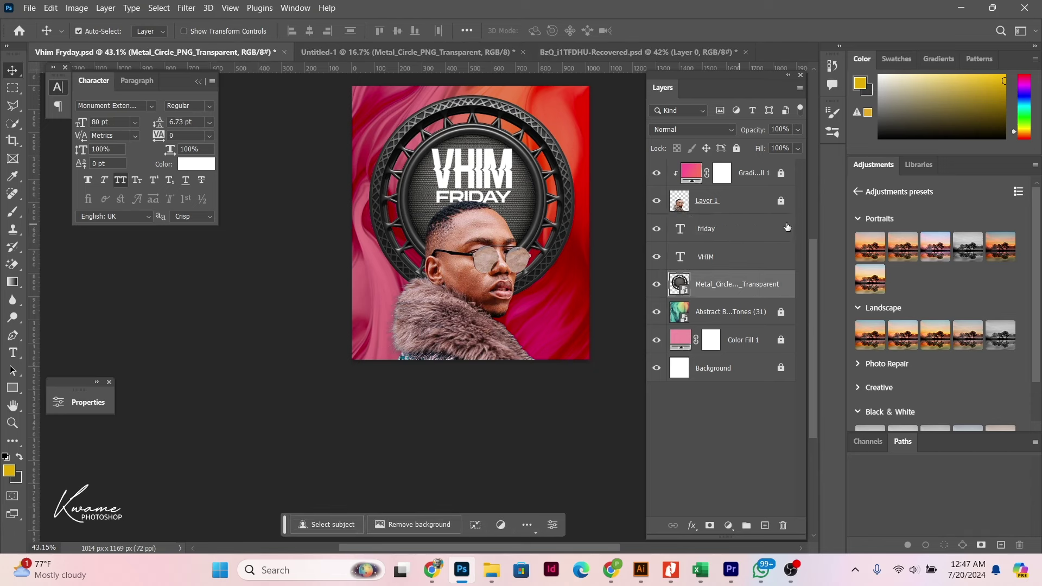
left_click(780, 173)
left_click(764, 201)
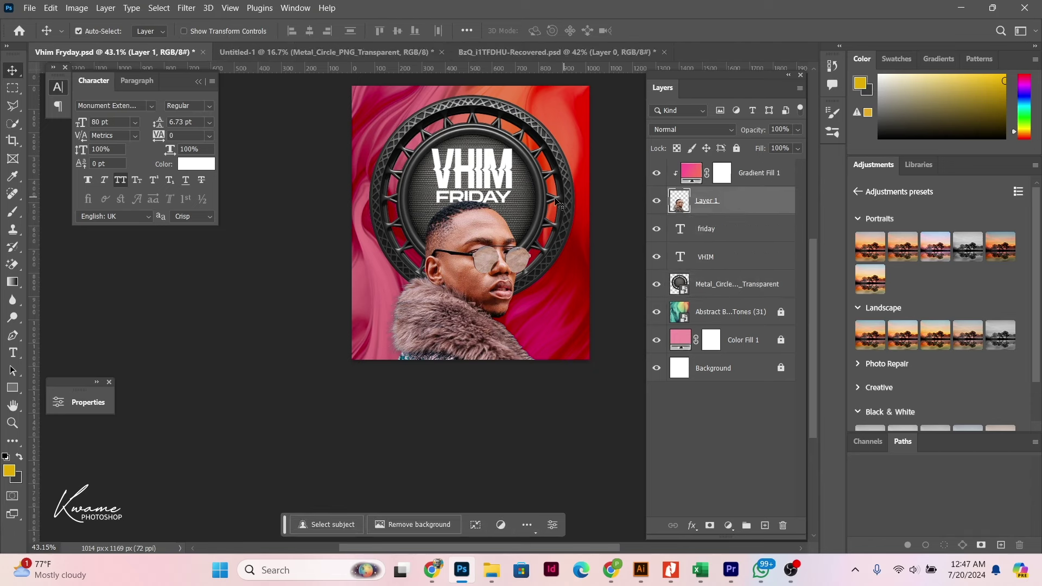
left_click_drag(497, 239, 464, 263)
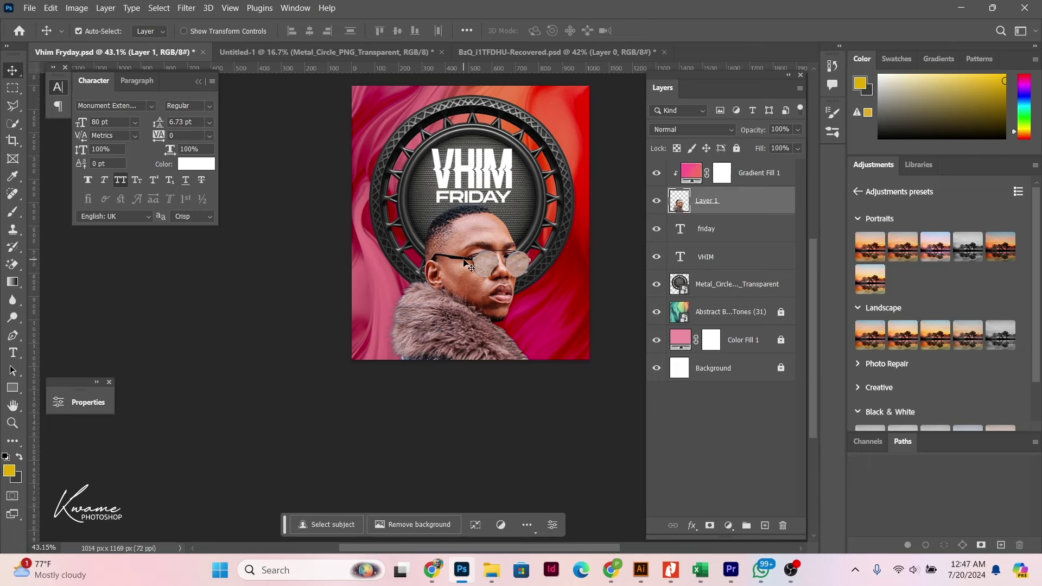
Step: Shrink the man to about 95.4% and nudge him up and right
key("ctrl+t")
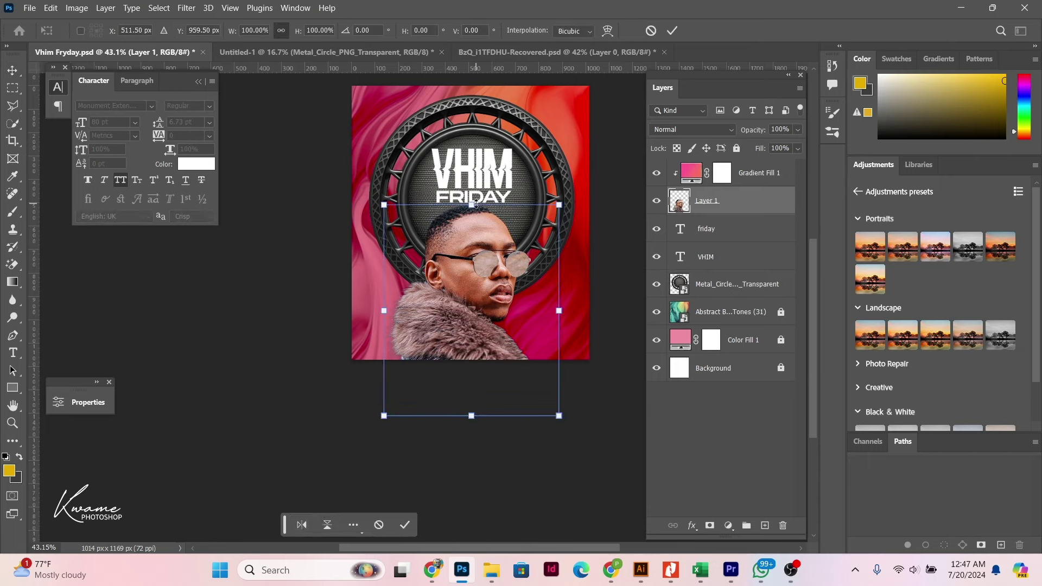
left_click_drag(471, 206, 470, 221)
key("Return")
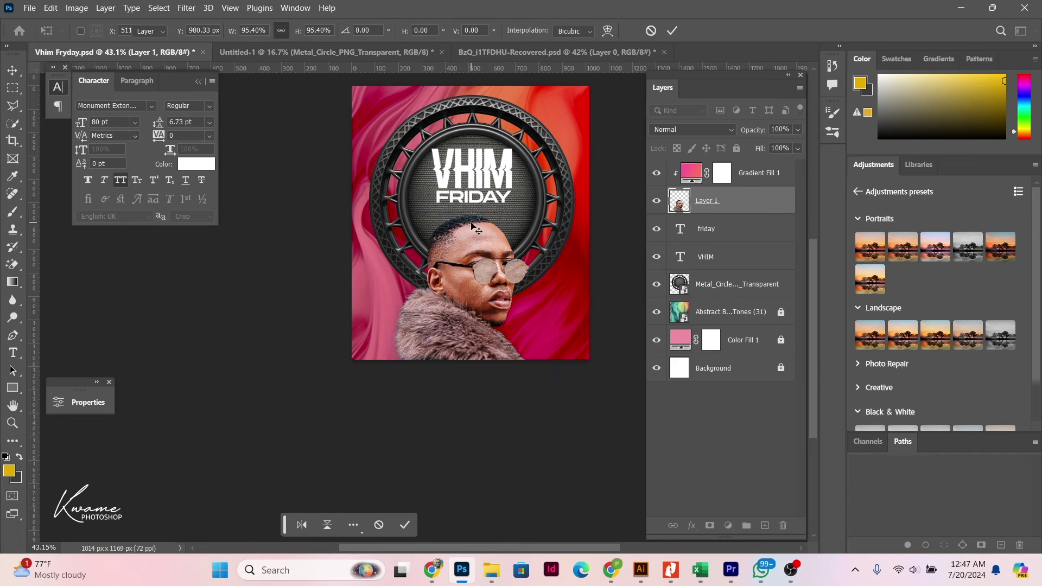
left_click_drag(471, 222, 478, 218)
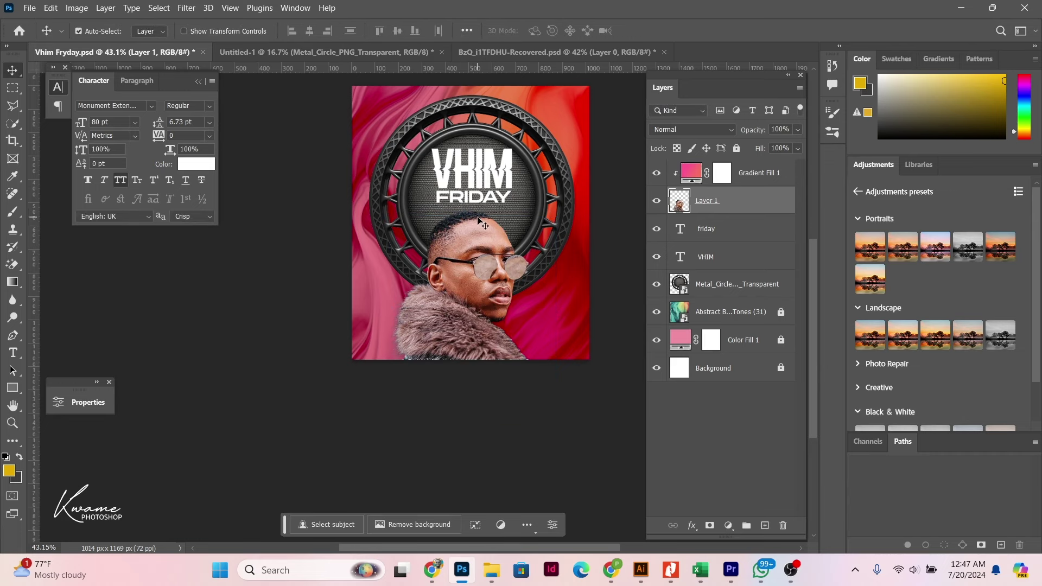
left_click(749, 173)
Step: Relock the gradient fill layer and lower FRIDAY slightly
left_click(736, 148)
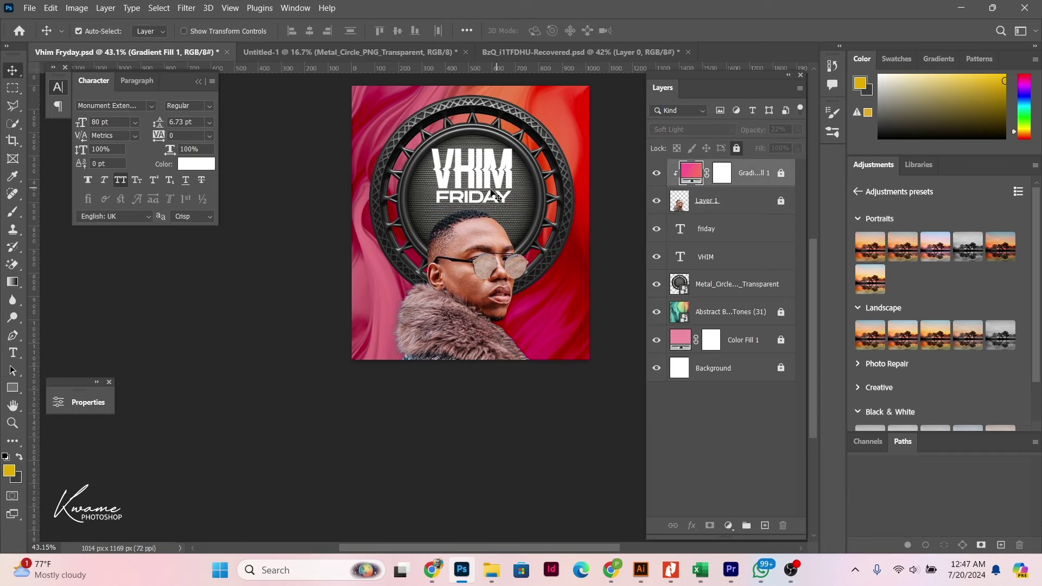
left_click_drag(492, 194, 480, 204)
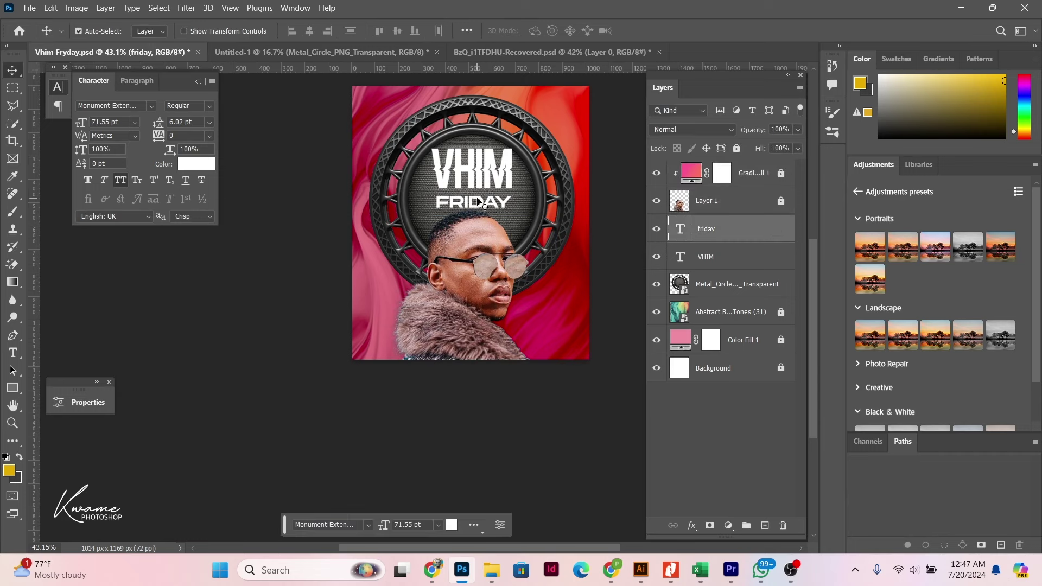
left_click_drag(479, 202, 480, 203)
Step: Enlarge the VHIM title to about 112%
left_click(479, 186)
key("ctrl+t")
scroll(480, 183, "up", 3)
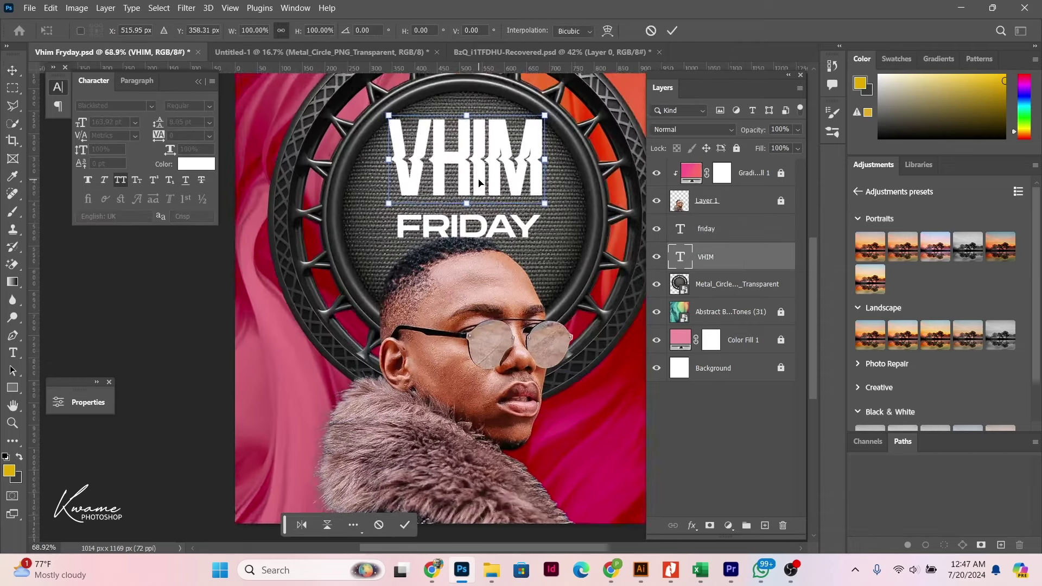
scroll(479, 183, "up", 2)
left_click_drag(470, 207, 468, 219)
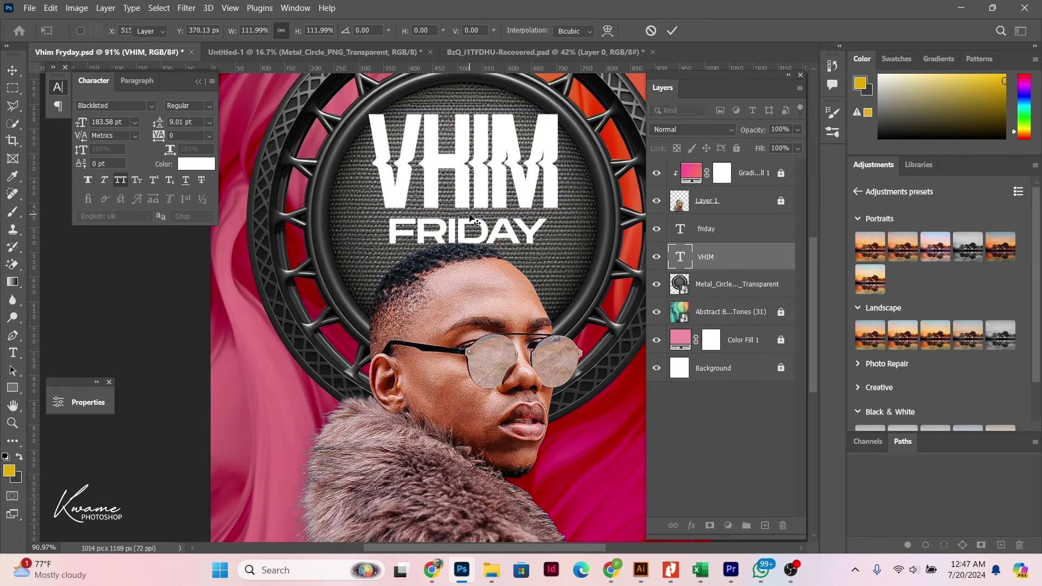
key("Return")
Step: Stretch FRIDAY outward on both sides to 78.4 pt
left_click(454, 232)
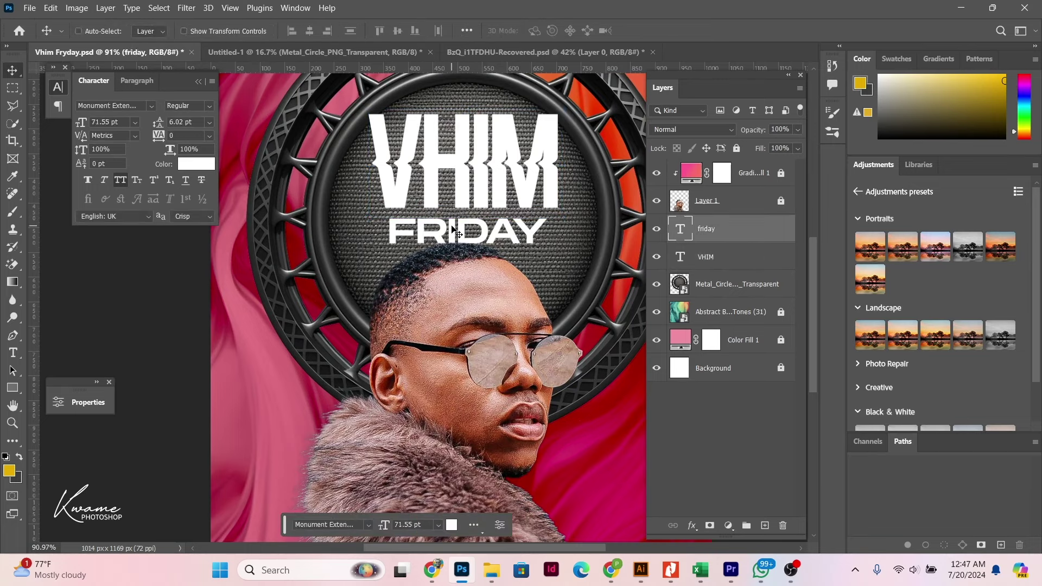
key("ctrl+t")
left_click_drag(389, 234, 382, 234)
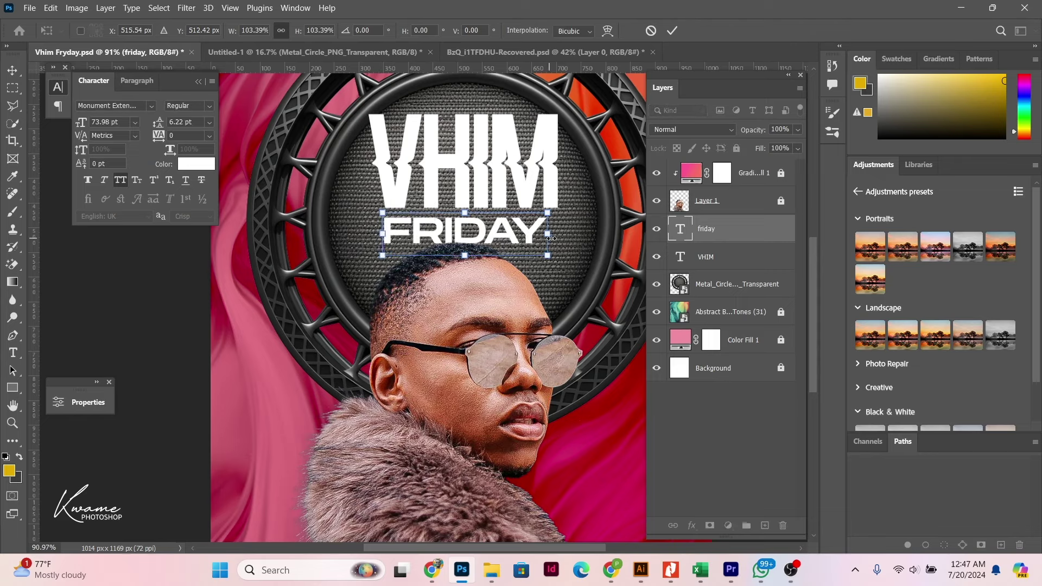
left_click_drag(551, 238, 559, 238)
key("Return")
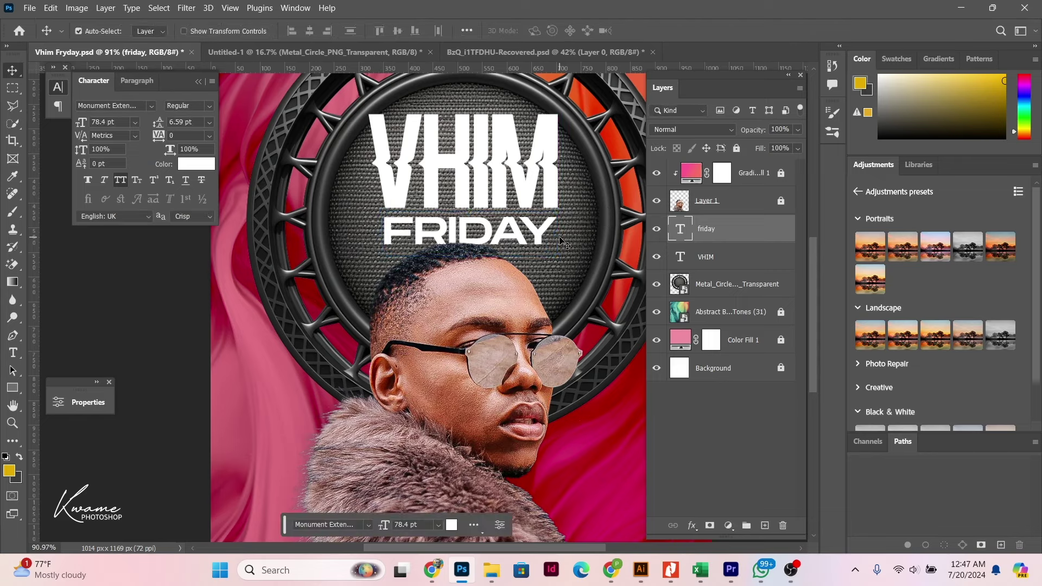
left_click(513, 194)
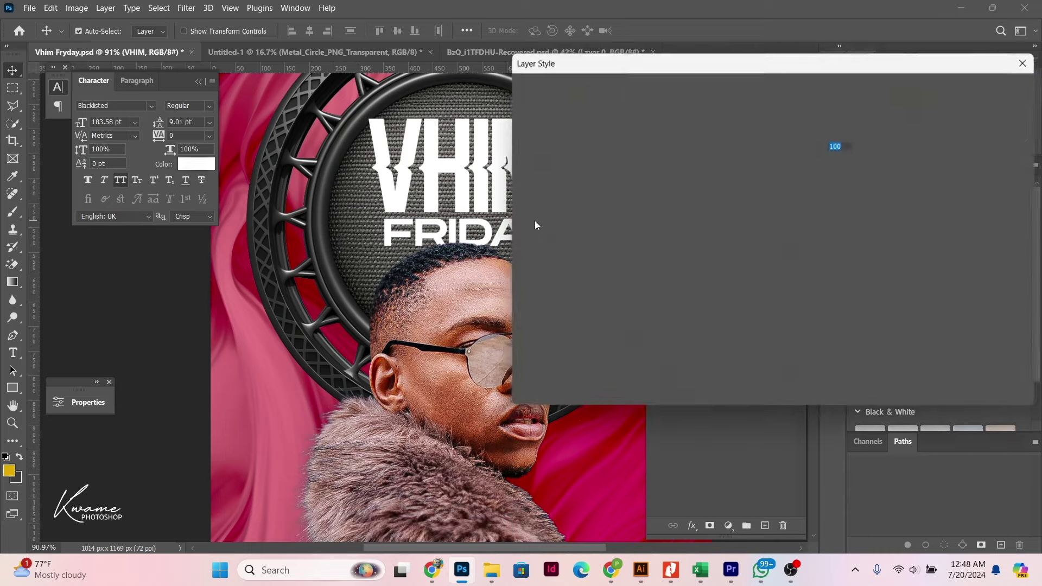
Step: Give VHIM a 3c3c3c drop shadow at 85% opacity and 24 px size
left_click(556, 373)
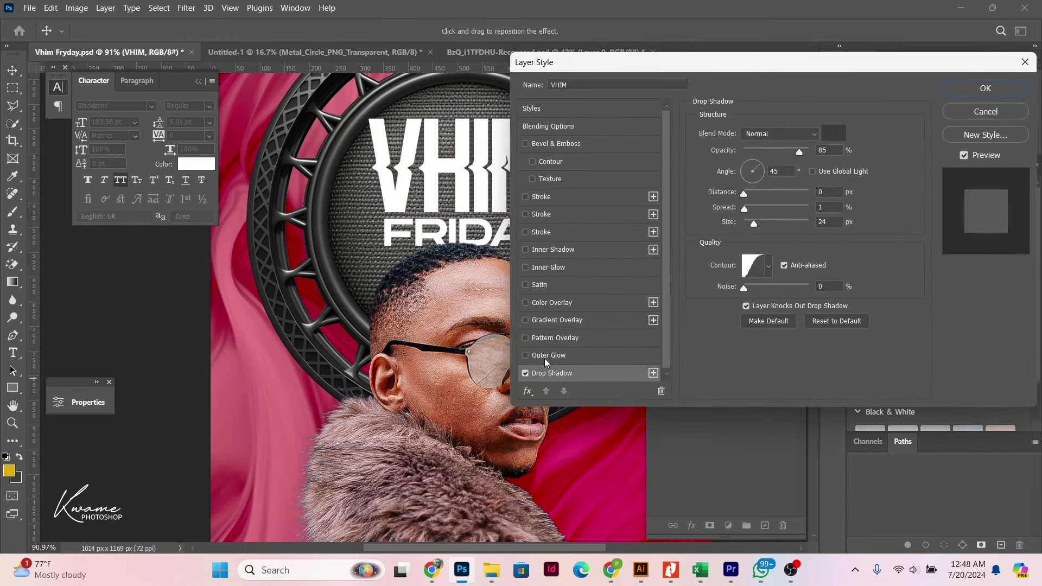
left_click(828, 132)
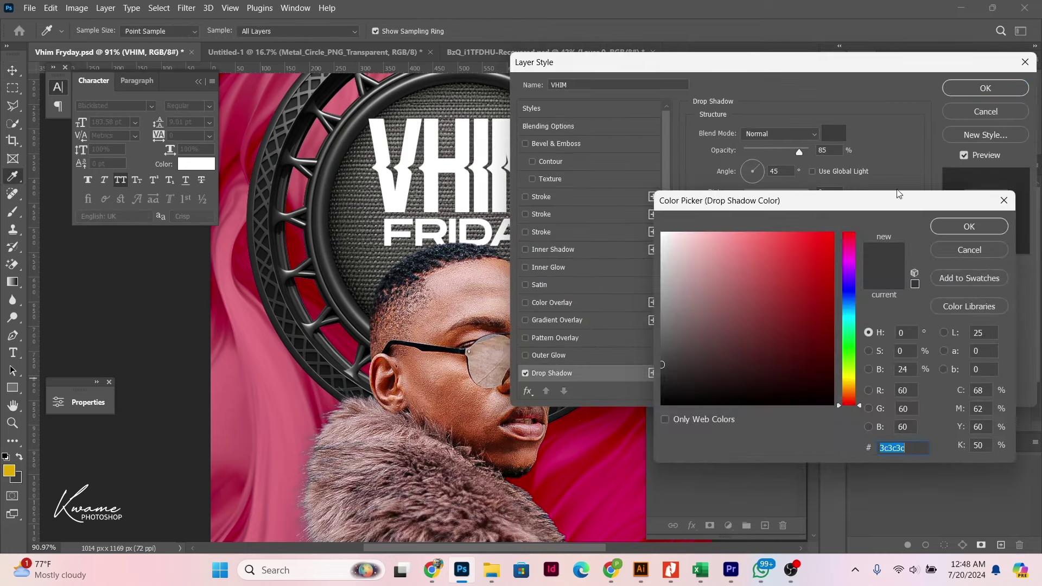
left_click(971, 226)
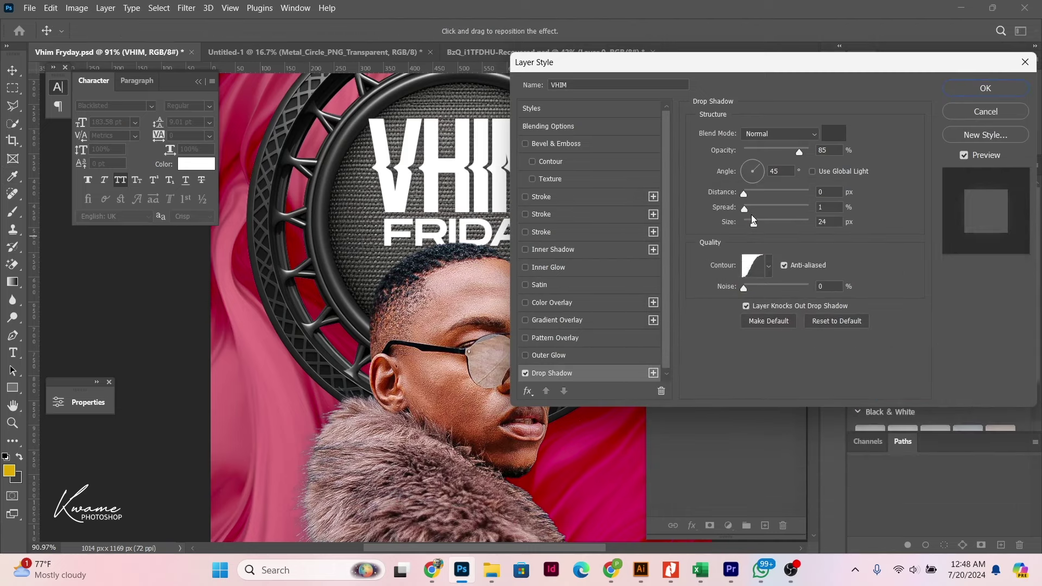
left_click(980, 88)
Step: Apply the same dark grey drop shadow to the FRIDAY layer
left_click(714, 228)
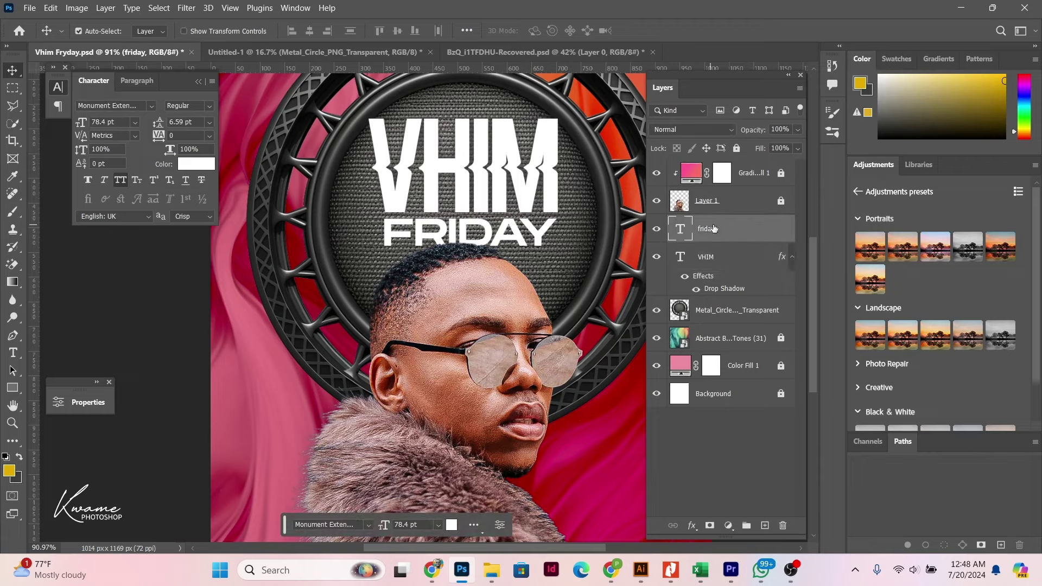
double_click(765, 232)
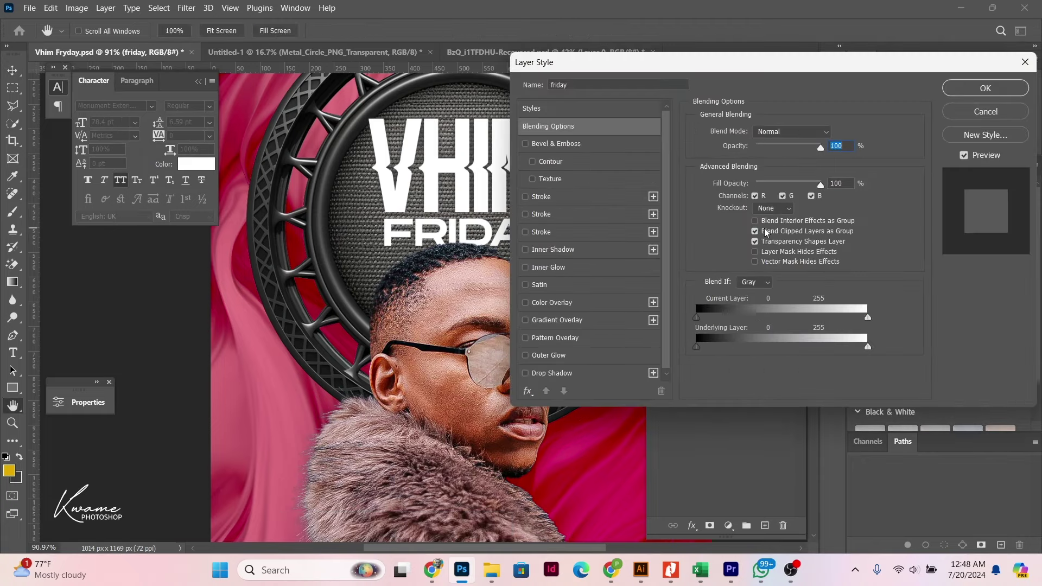
left_click(550, 373)
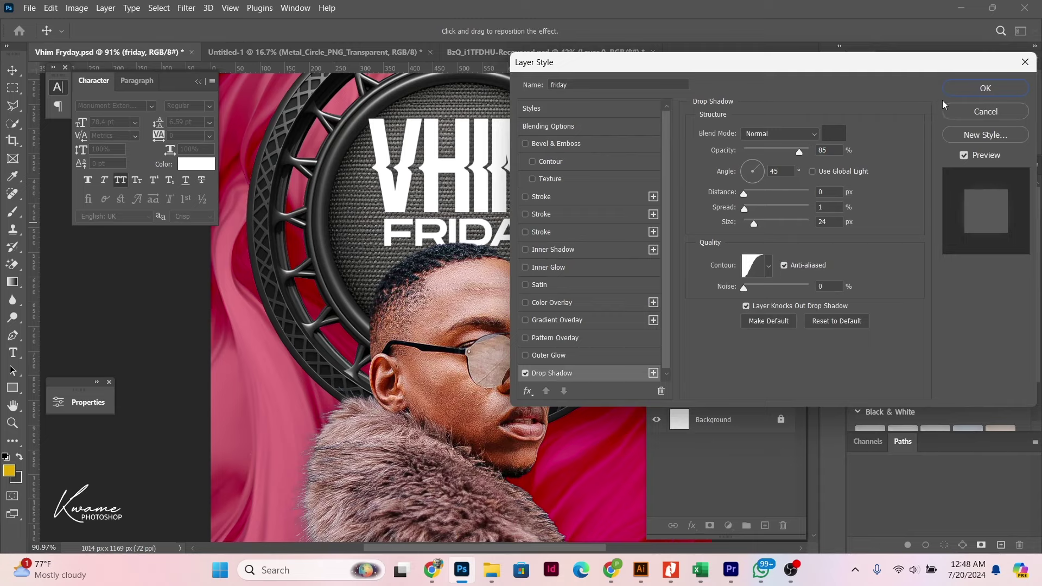
left_click(979, 88)
scroll(435, 183, "down", 2)
Step: Duplicate the FRIDAY text to the poster's lower left
scroll(435, 183, "down", 2)
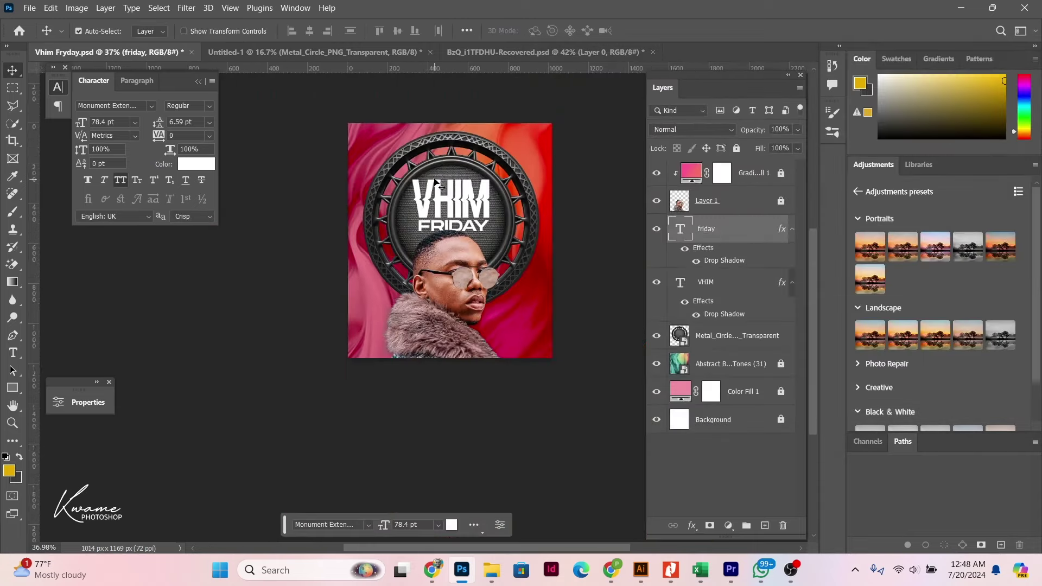
scroll(434, 174, "up", 1)
scroll(429, 156, "up", 1)
scroll(461, 254, "up", 1)
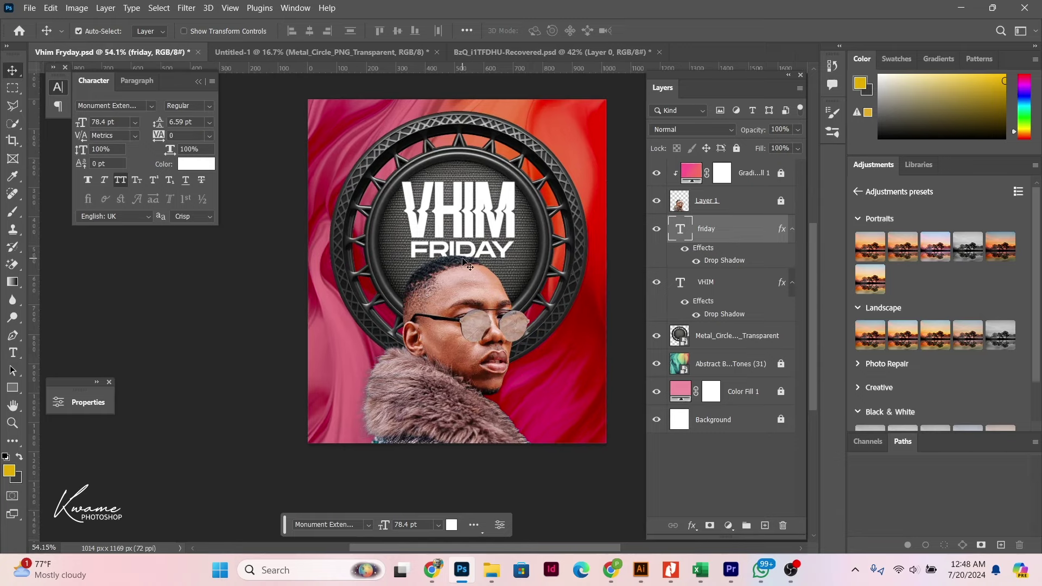
left_click_drag(423, 255, 335, 362)
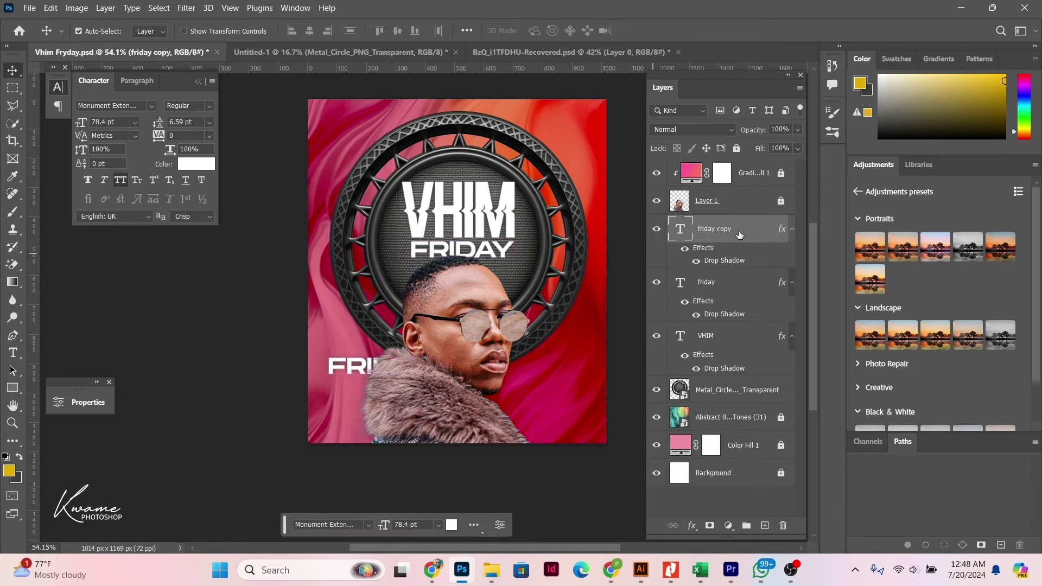
left_click_drag(739, 235, 727, 163)
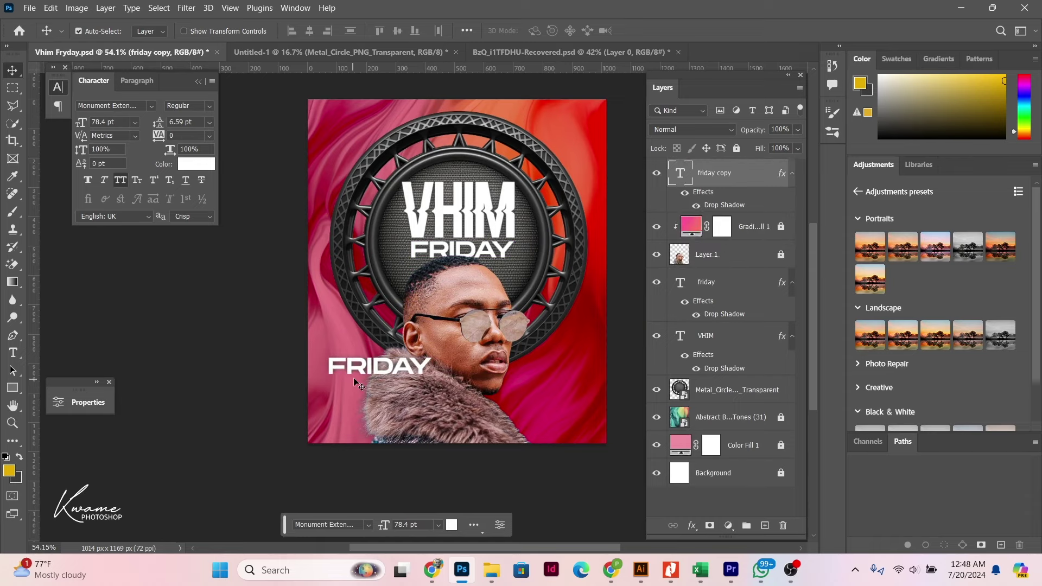
scroll(355, 374, "up", 3)
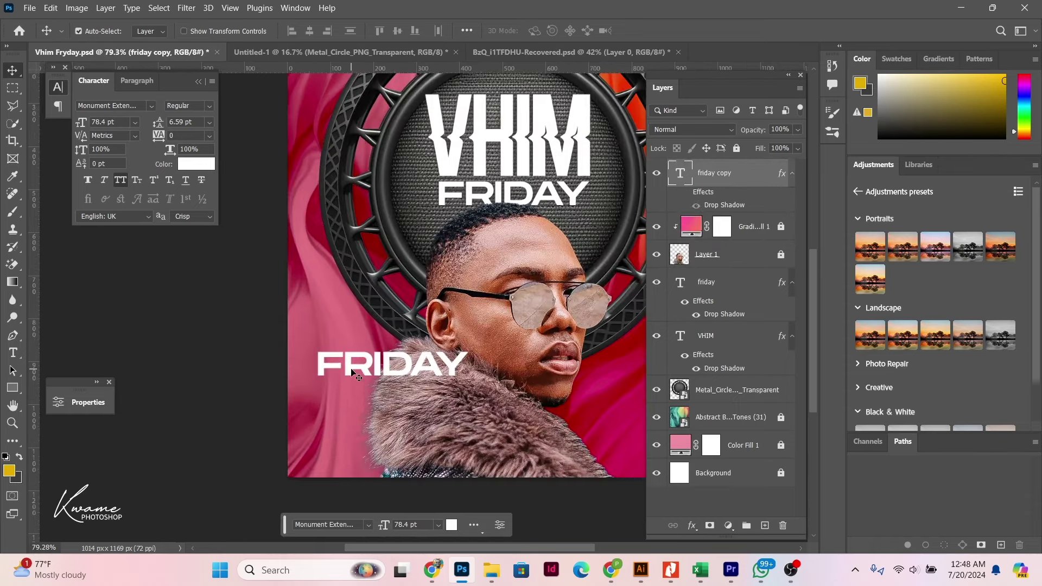
scroll(355, 374, "up", 2)
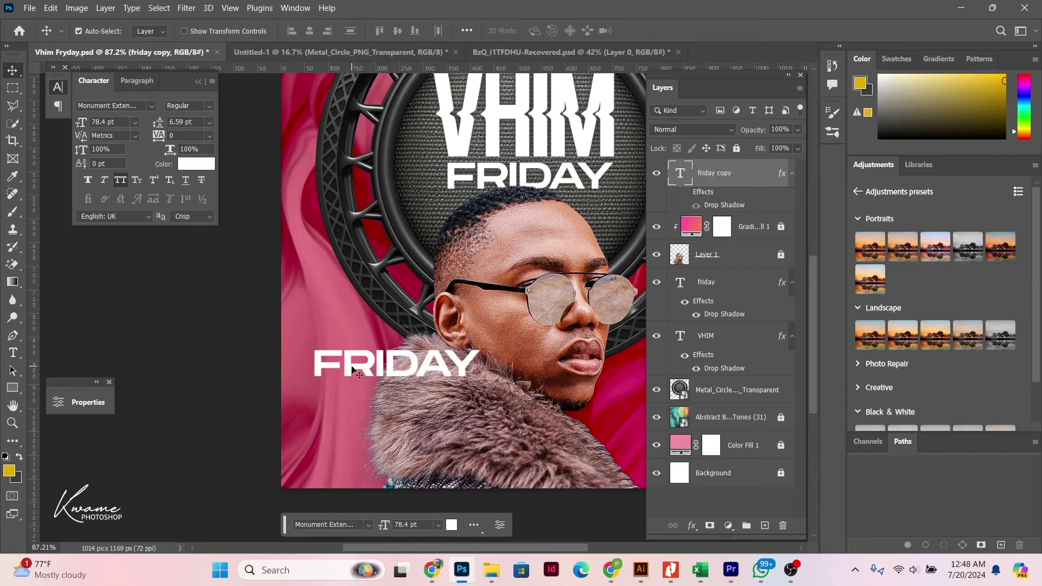
Step: Retype the copy as 01 JUNE with automatic line spacing
double_click(353, 370)
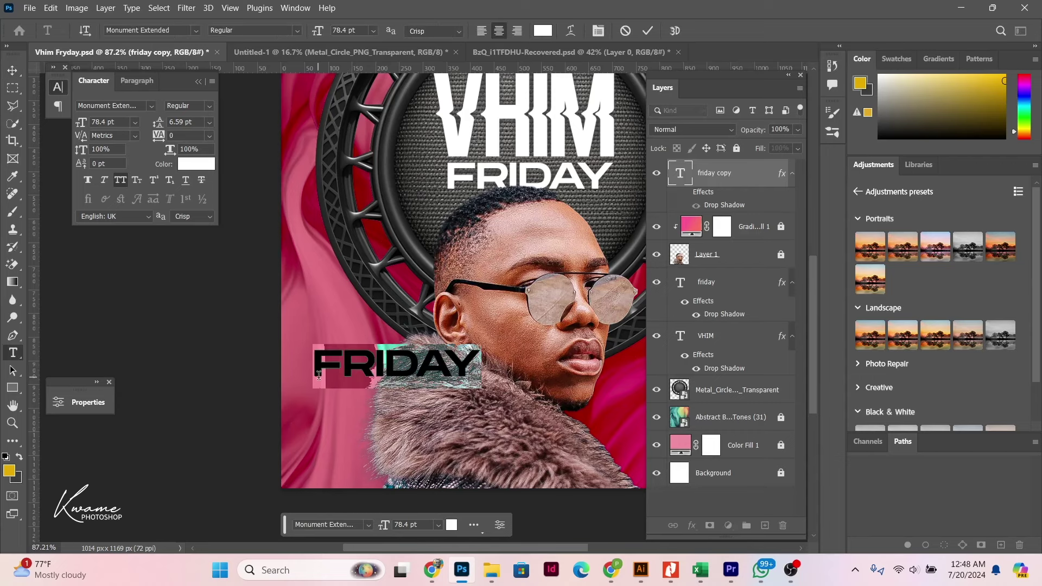
type("0")
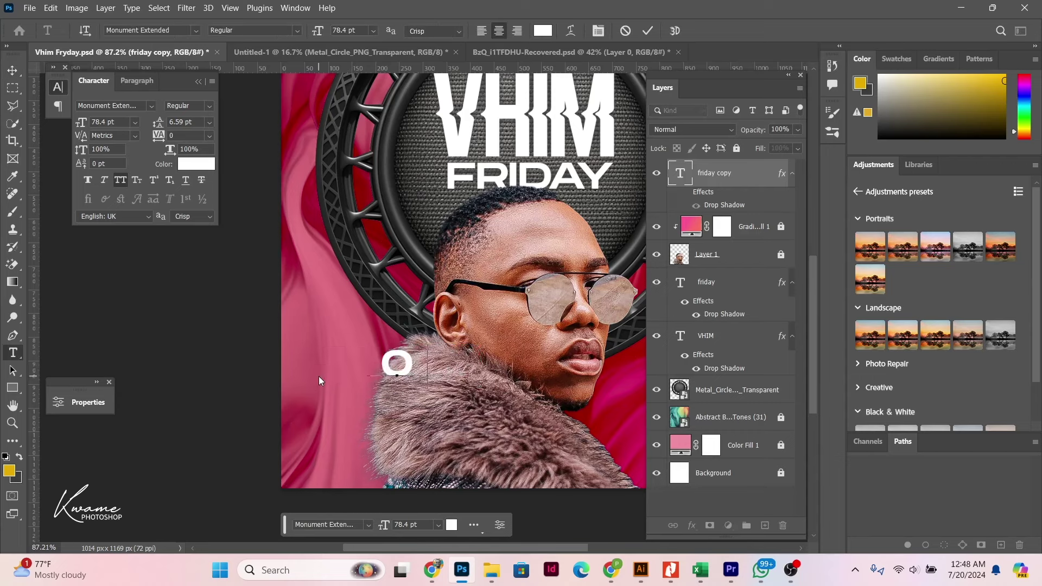
type("1 ")
type("JU")
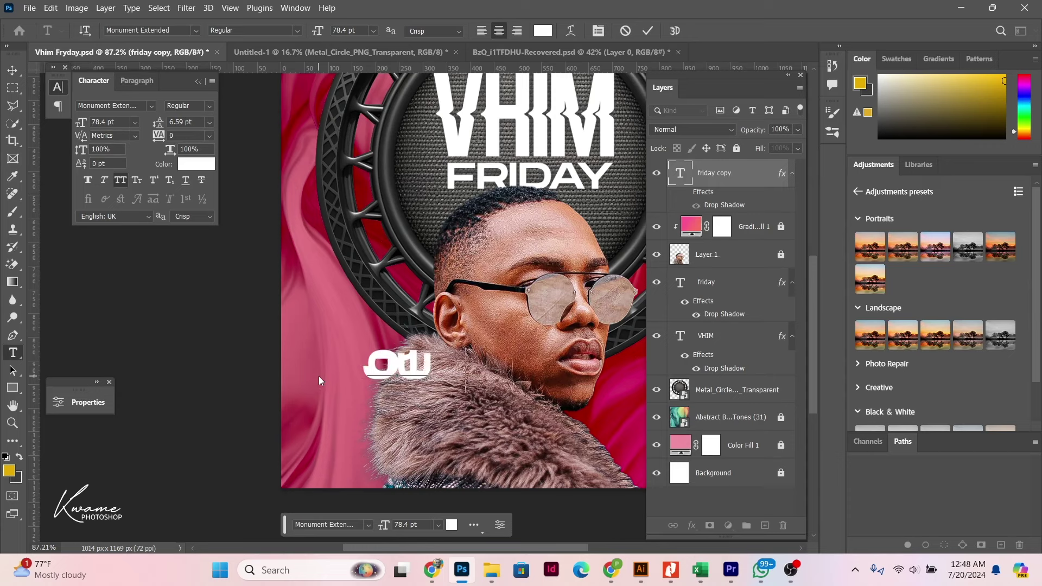
type("NE")
key("ctrl+a")
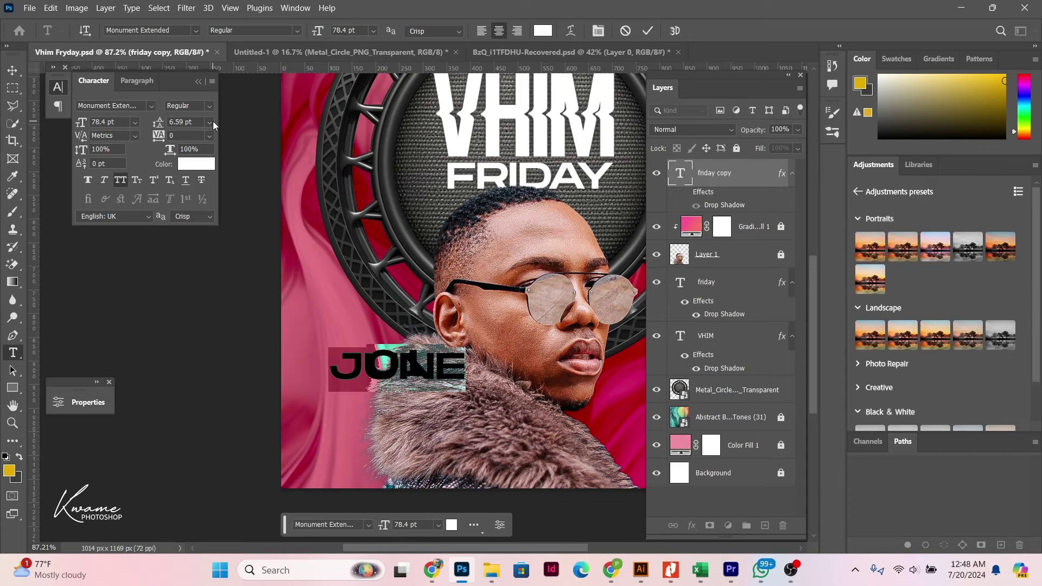
left_click(210, 121)
left_click(187, 135)
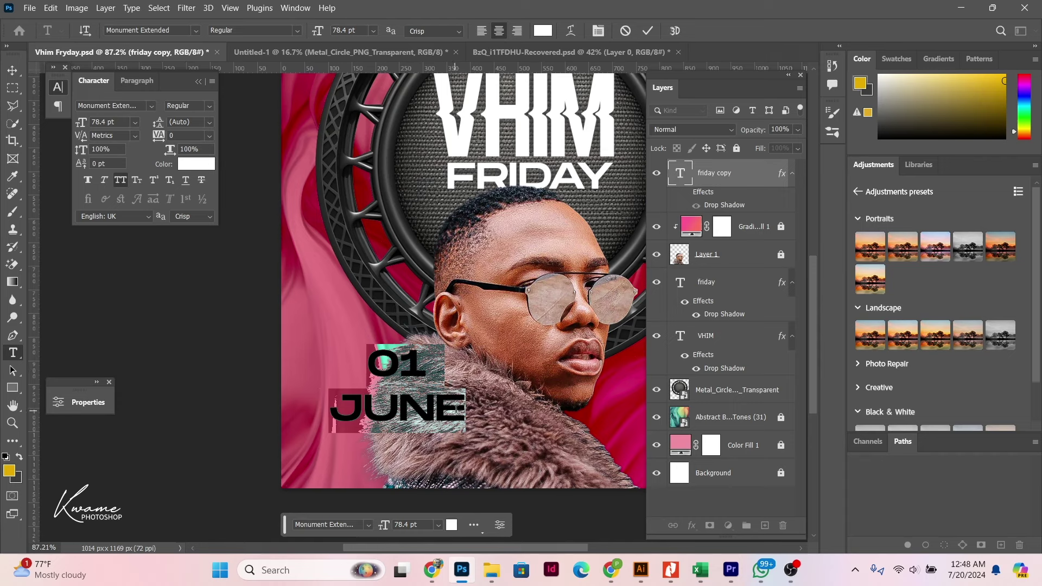
Step: Shrink JUNE, tighten leading to 31 pt, and add 2024 on a new line
left_click_drag(456, 409, 317, 406)
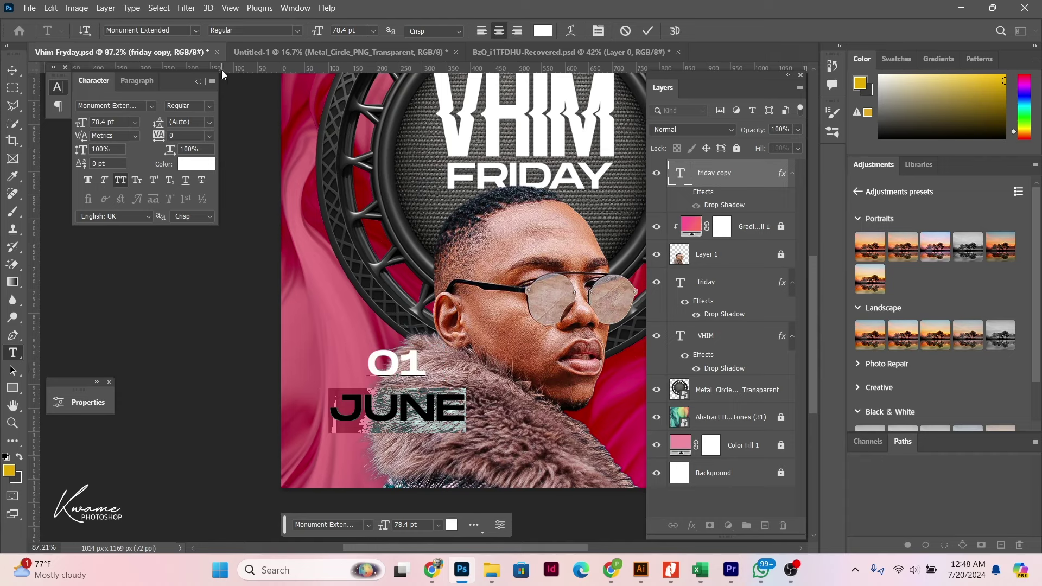
left_click_drag(160, 126, 136, 126)
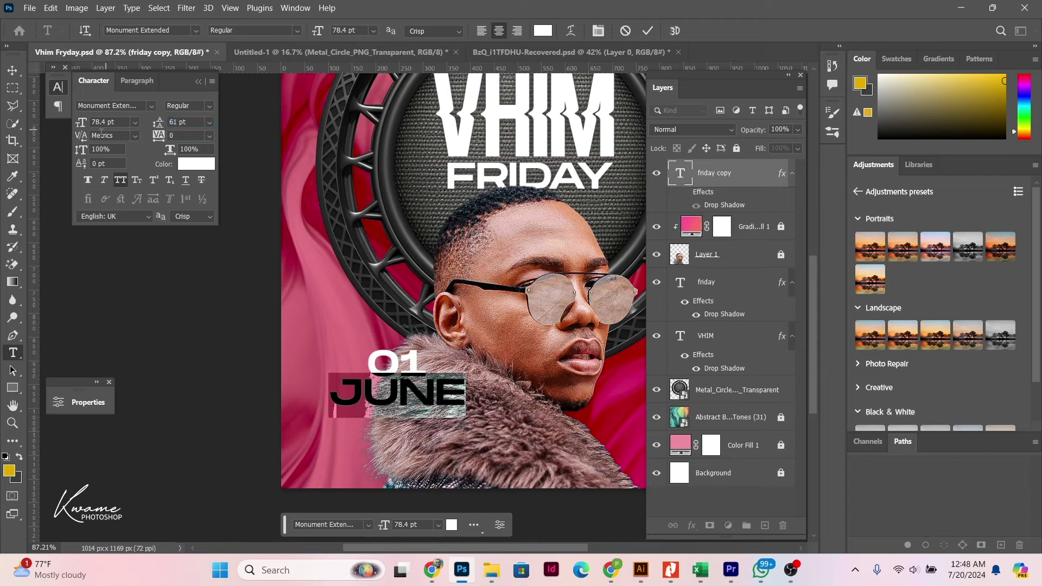
left_click_drag(82, 125, 55, 131)
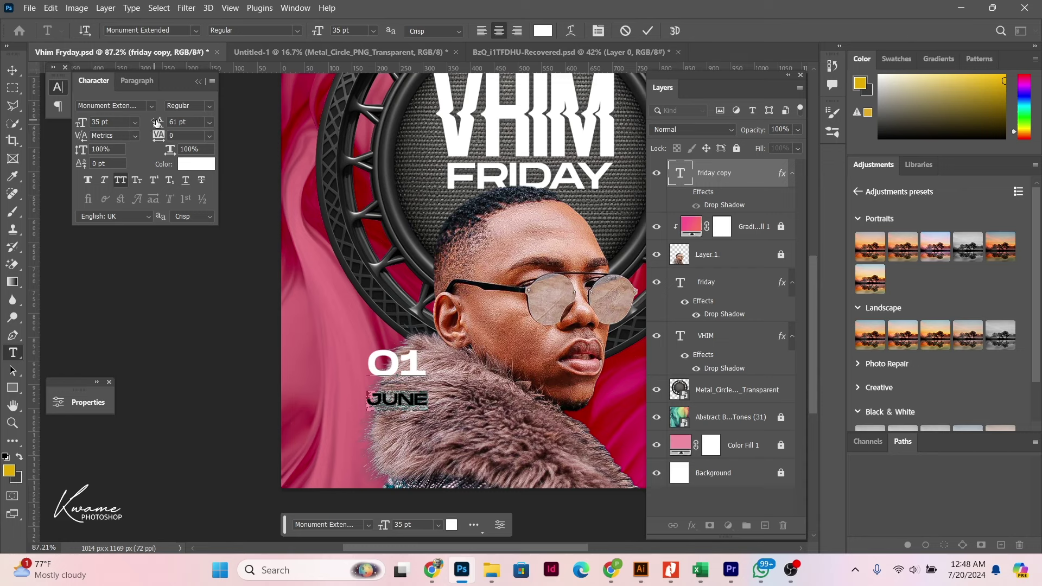
left_click_drag(157, 122, 135, 124)
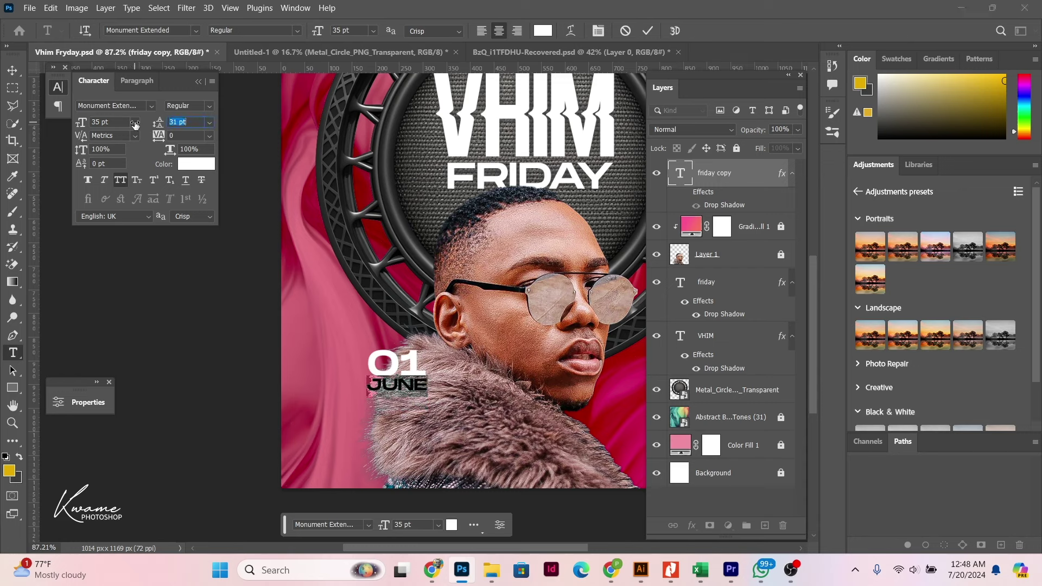
left_click(370, 419)
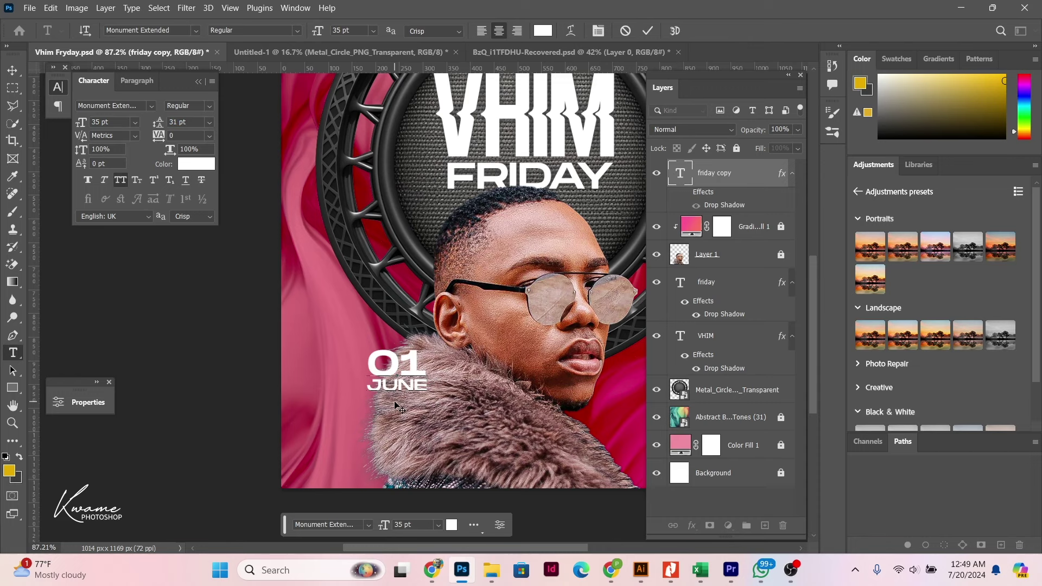
type("2024")
left_click(16, 68)
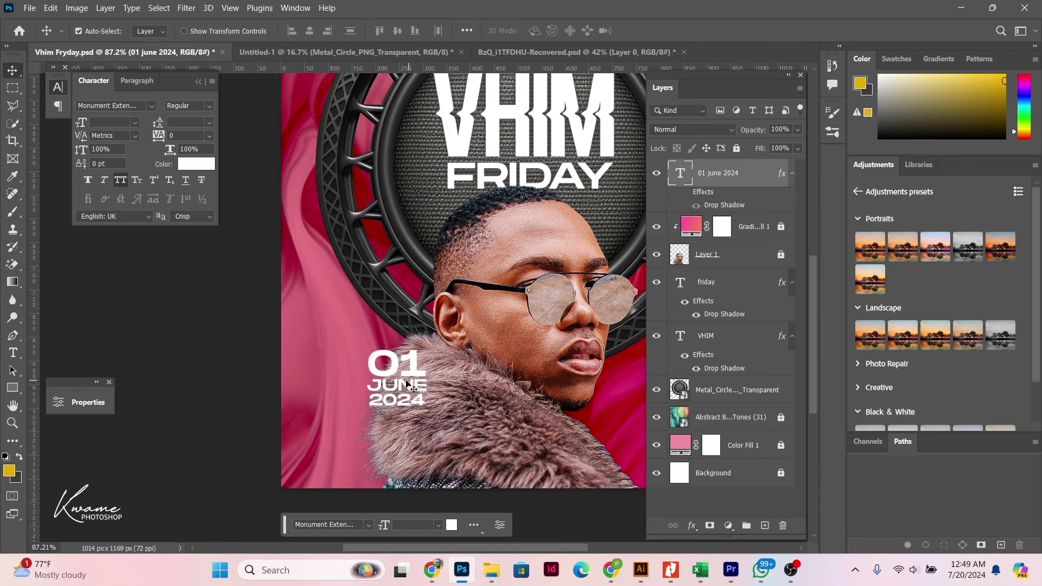
Step: Move the date block left and Alt-drag a copy onto the poster's right side
left_click_drag(407, 383, 342, 349)
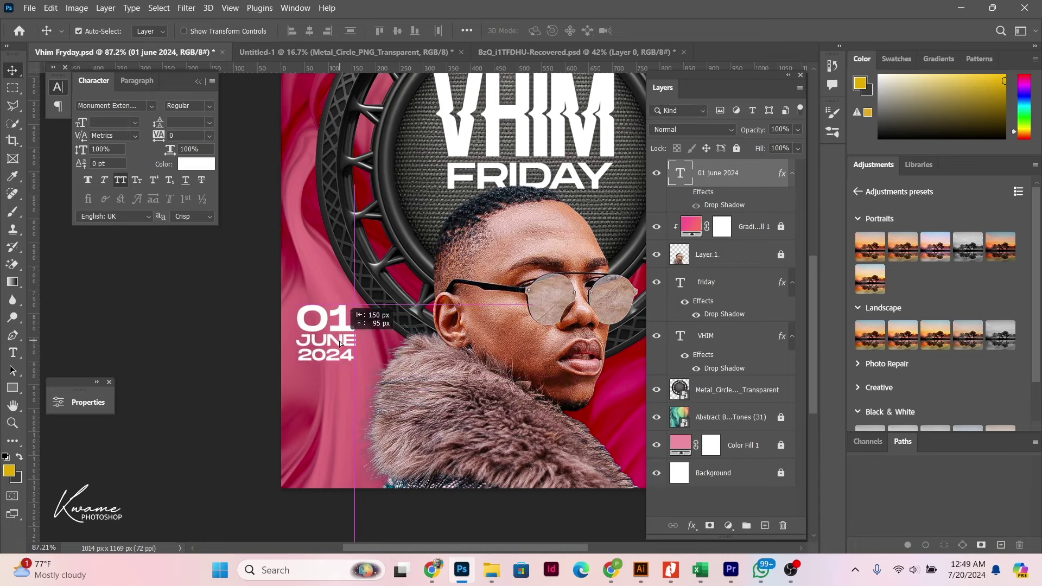
scroll(457, 353, "down", 1)
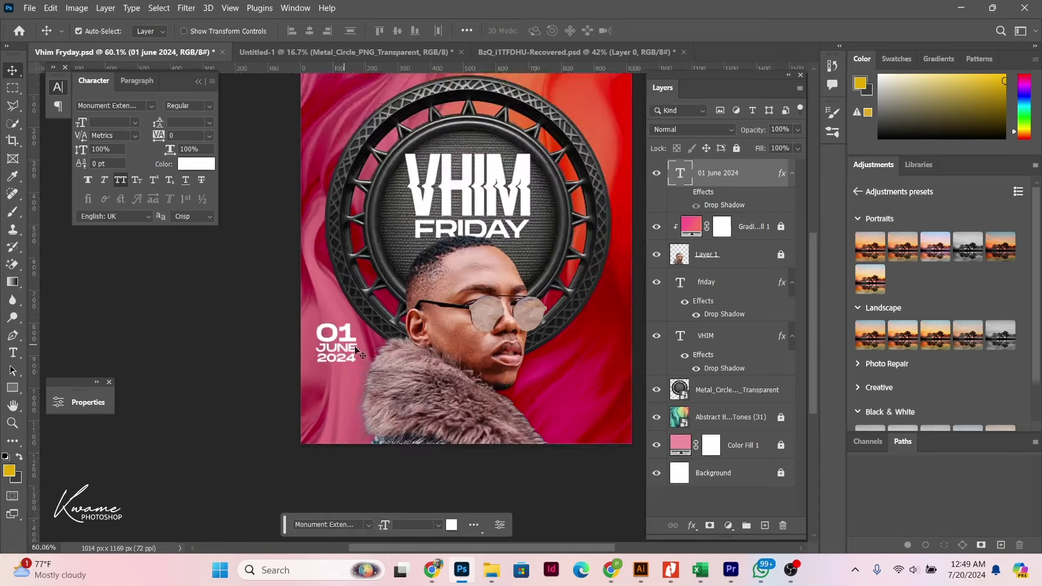
scroll(457, 353, "down", 1)
scroll(457, 352, "down", 1)
scroll(458, 353, "up", 1)
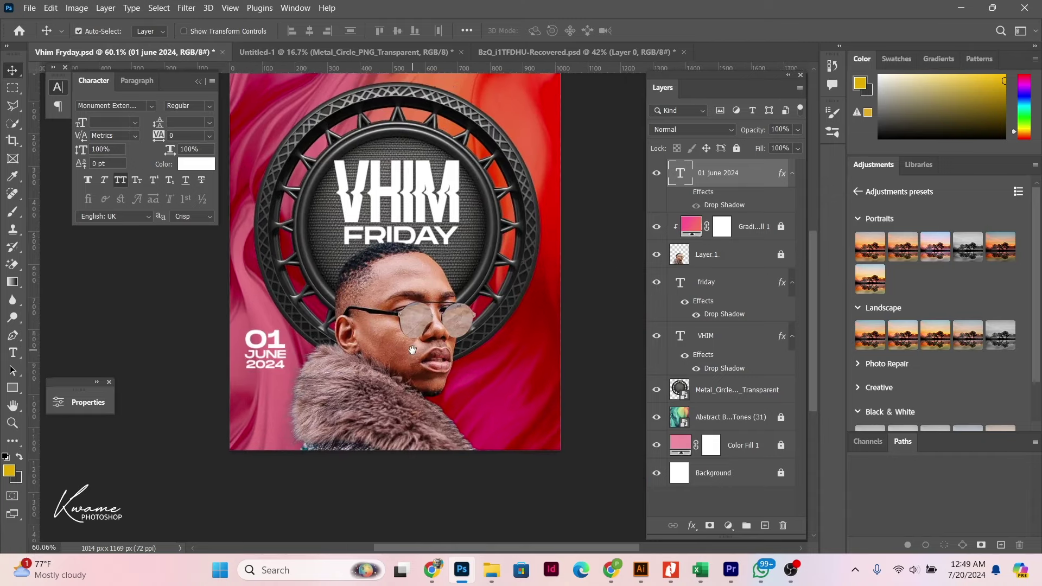
left_click_drag(458, 353, 353, 338)
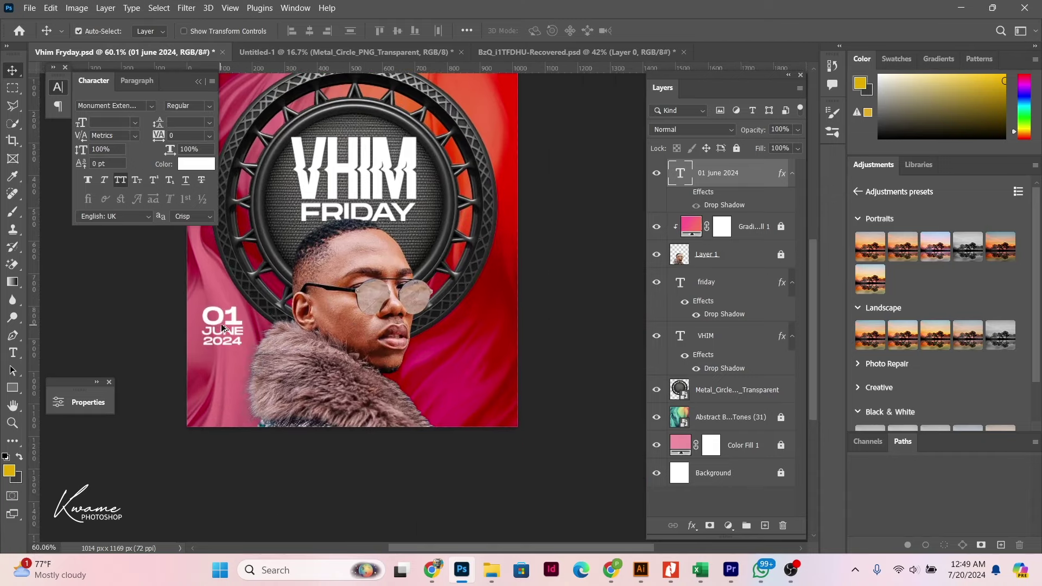
left_click_drag(220, 323, 479, 332)
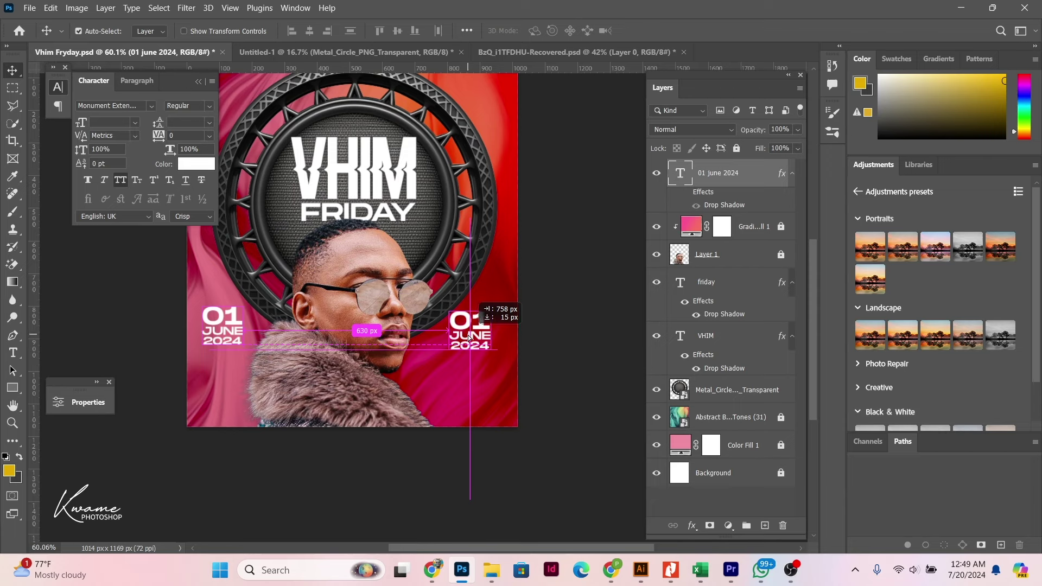
Step: Retype the copied text as 09 on the first line and PM below
double_click(477, 328)
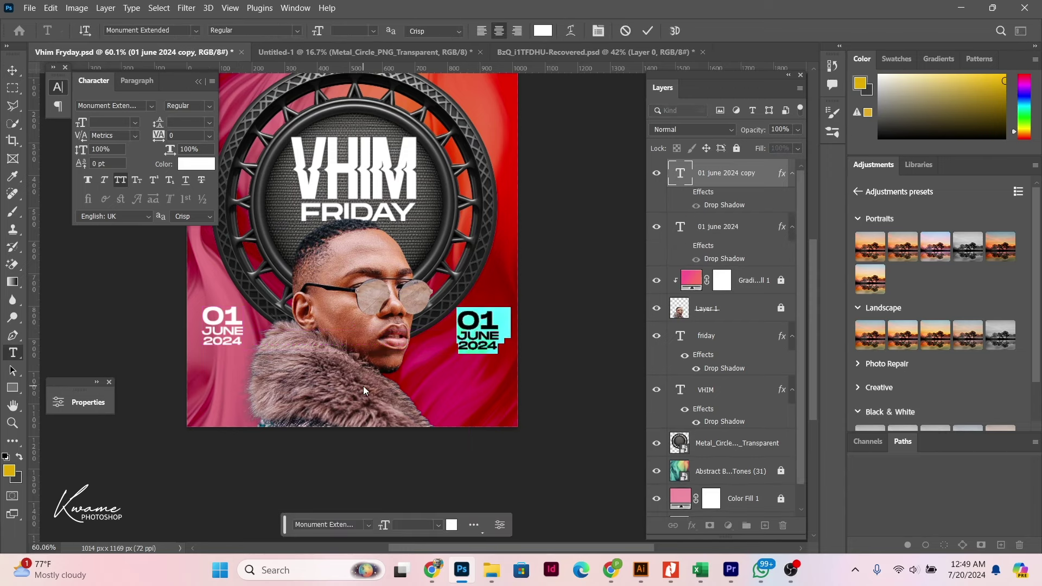
type("09")
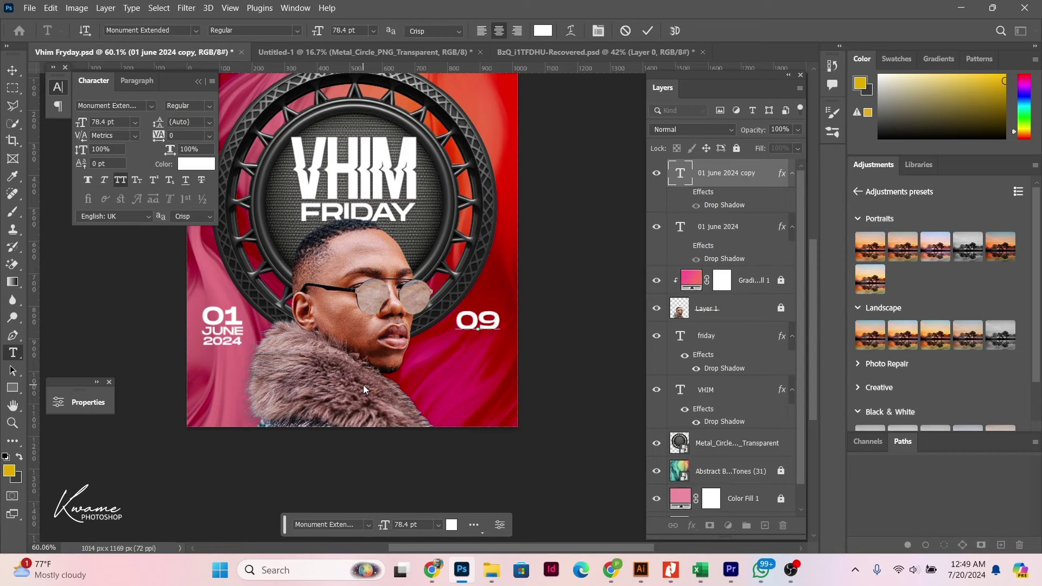
key("Return")
type("A")
key("BackSpace")
type("P")
type("M")
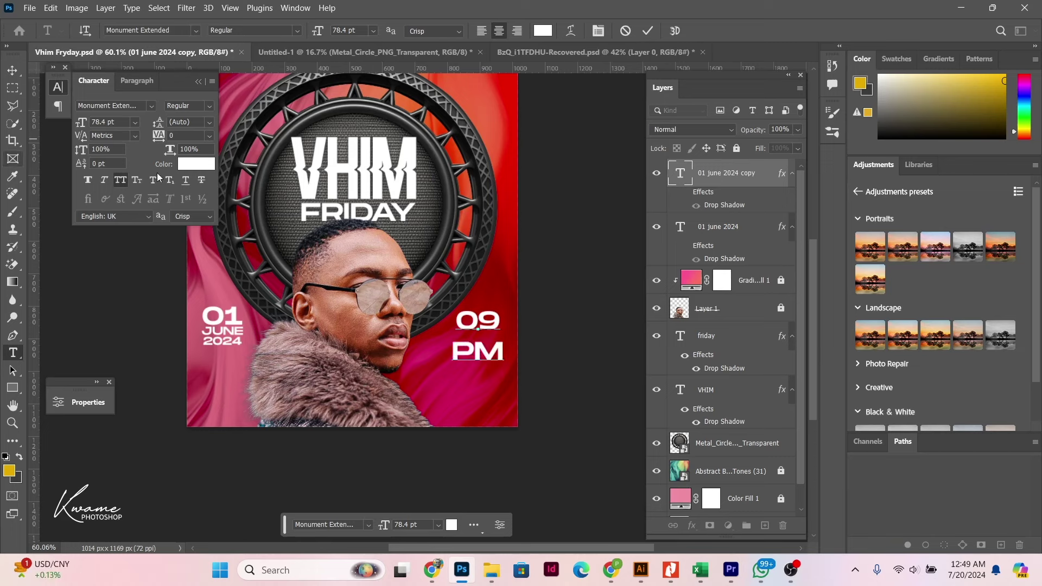
Step: Tighten the 09 PM leading to 56 pt and shrink the PM line to 65 pt
key("ctrl+a")
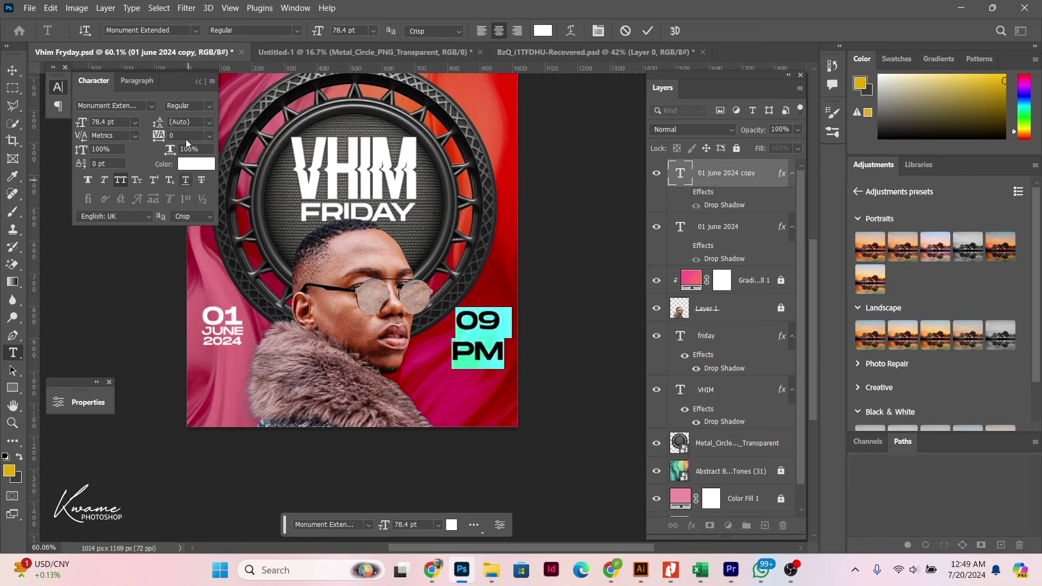
left_click_drag(159, 122, 144, 124)
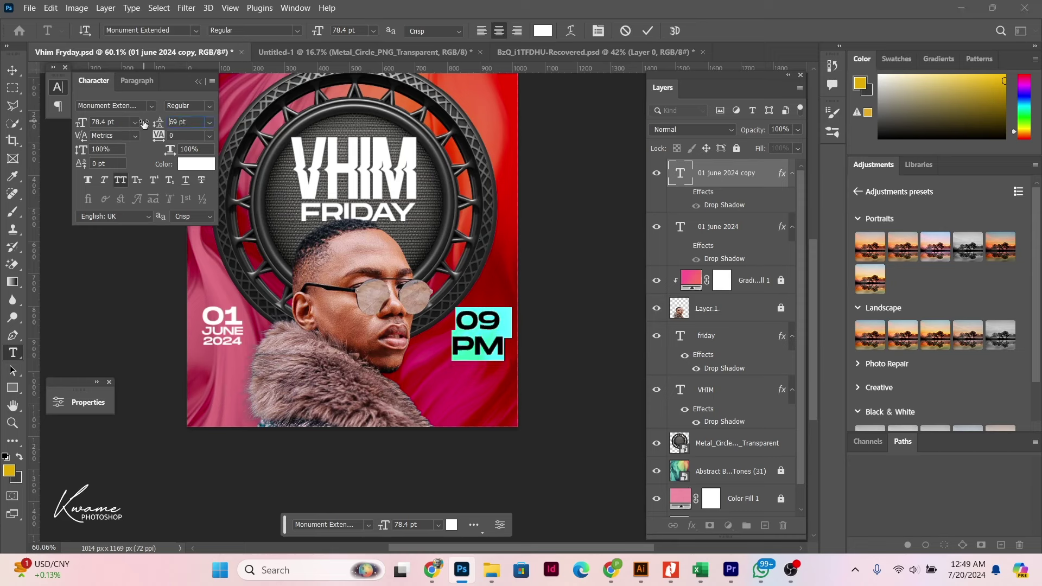
key("Down")
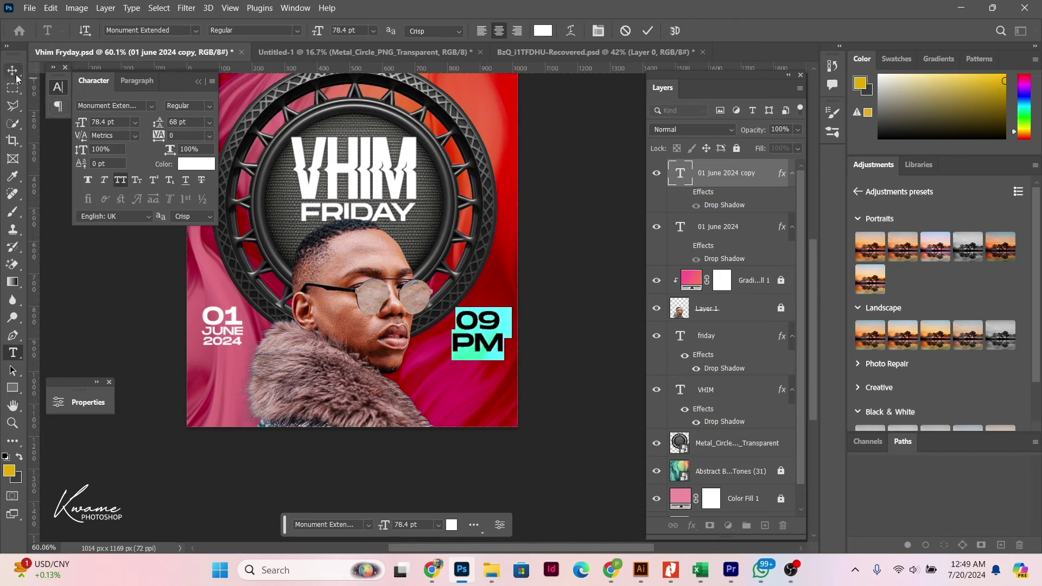
left_click_drag(452, 338, 549, 358)
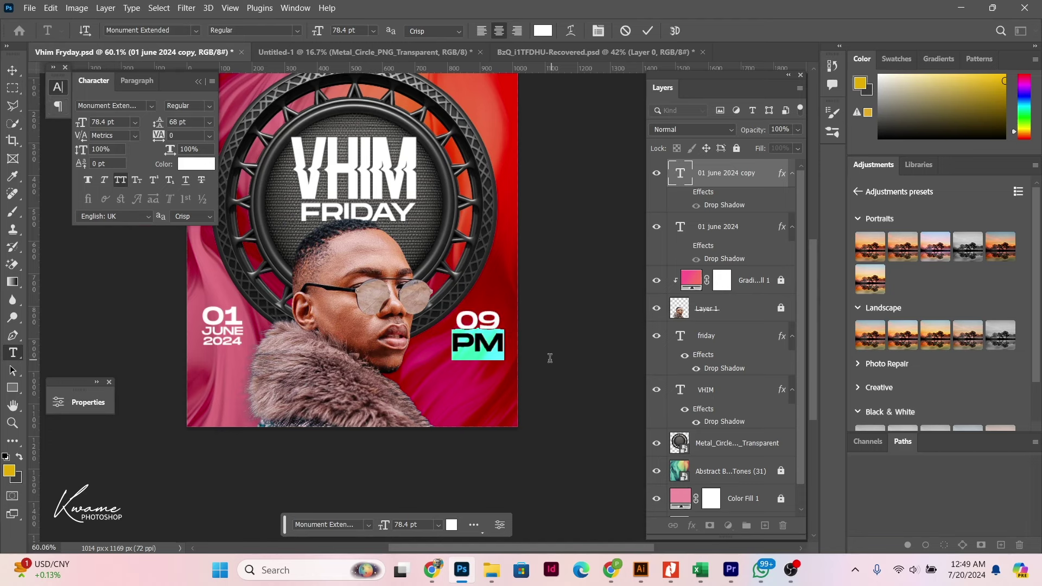
left_click_drag(84, 124, 75, 124)
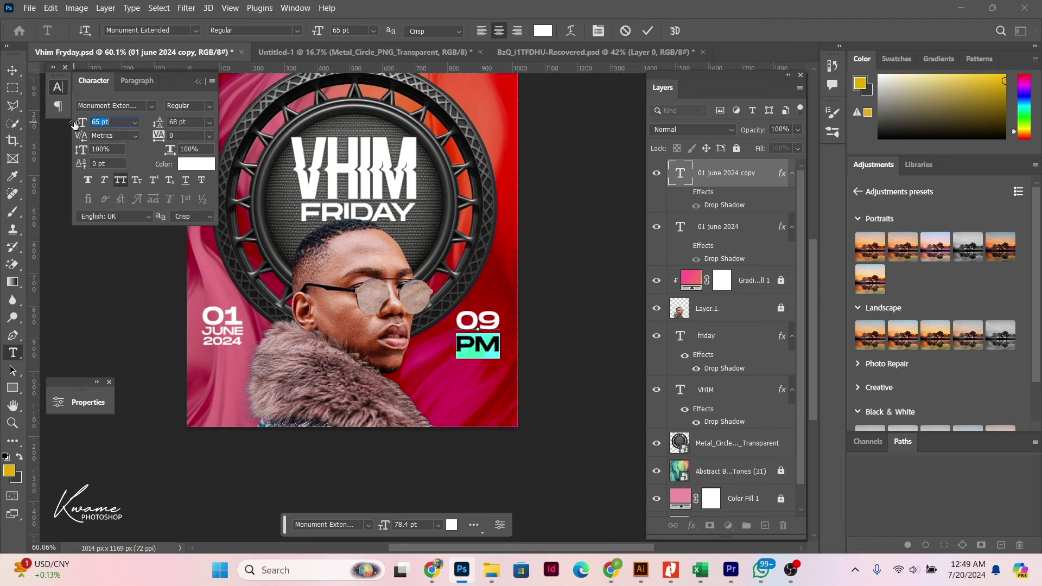
left_click_drag(157, 125, 146, 127)
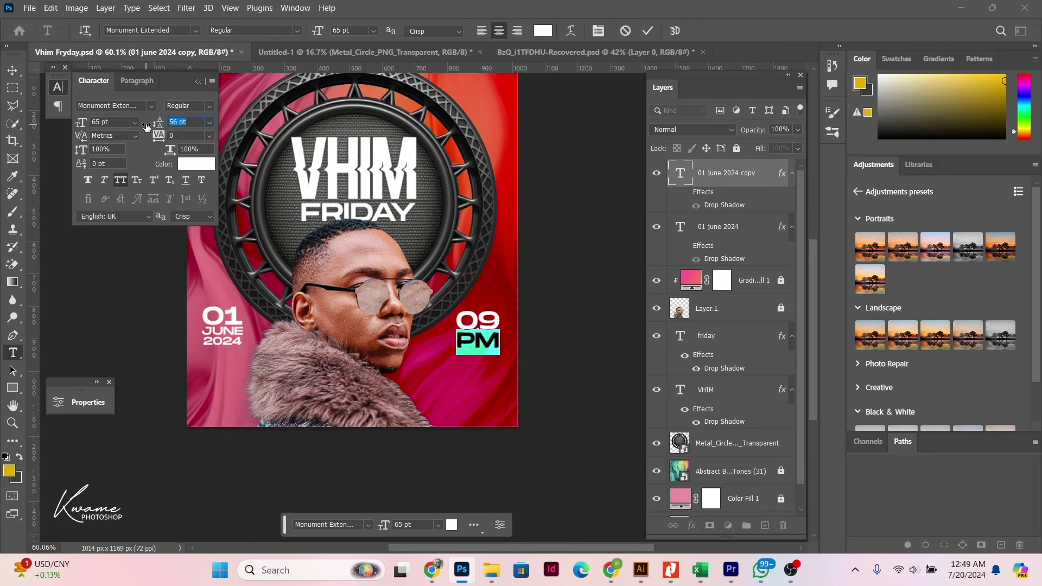
left_click(12, 71)
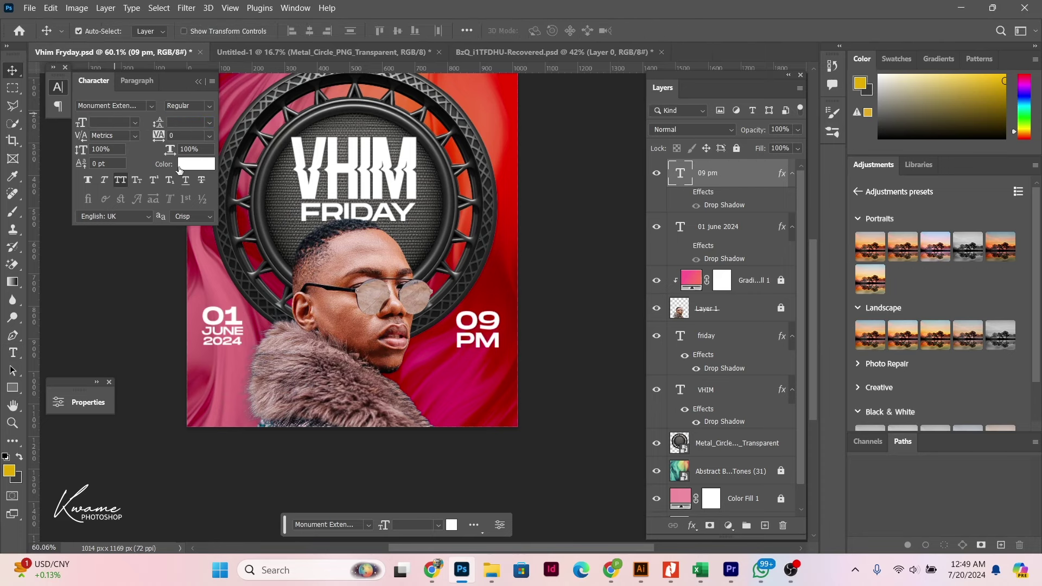
Step: Draw a paragraph text box below the man with Auto leading
scroll(350, 339, "down", 3)
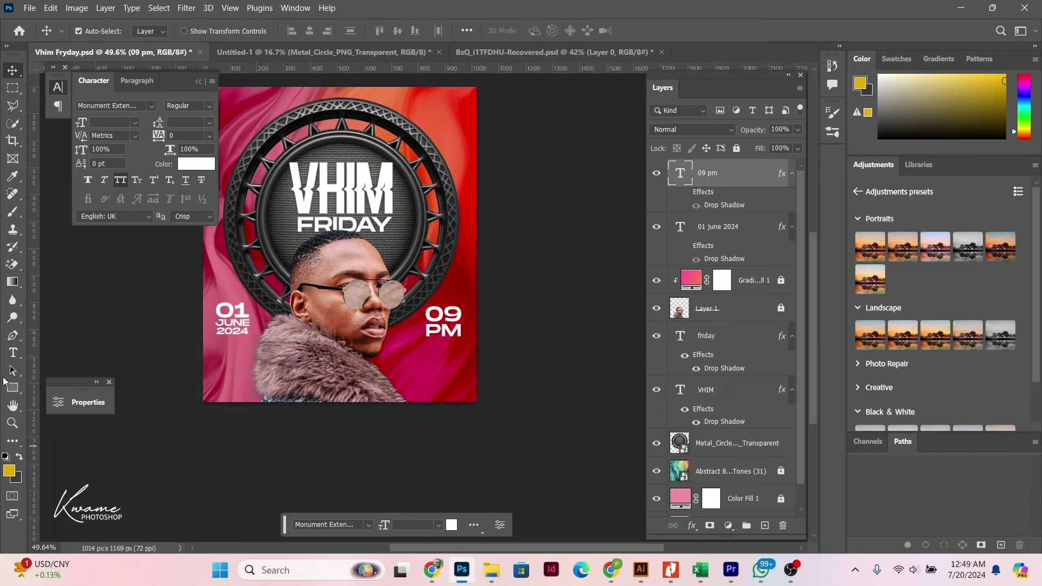
left_click(13, 353)
left_click_drag(223, 364, 444, 388)
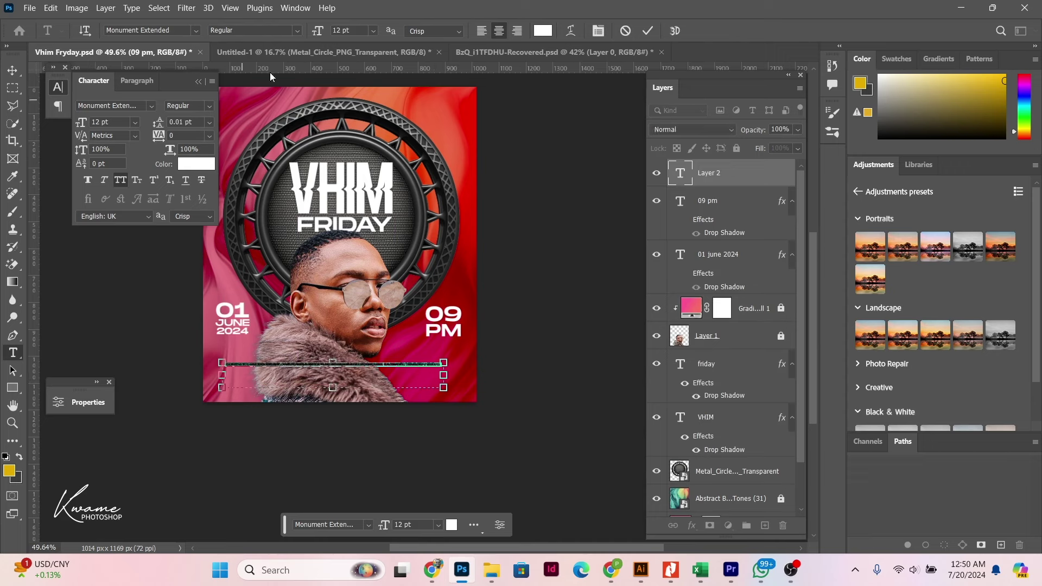
left_click_drag(319, 32, 346, 46)
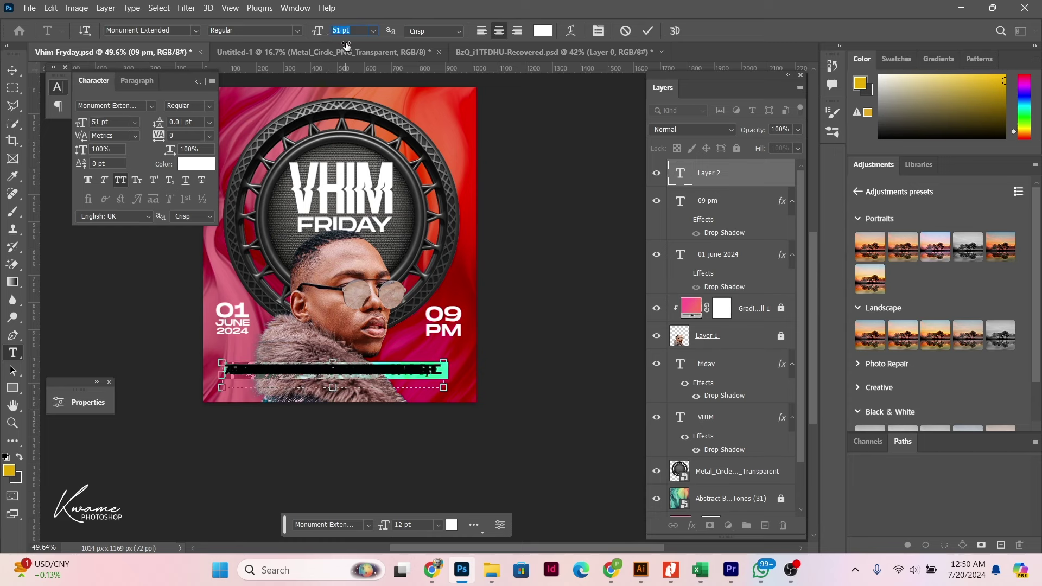
left_click(205, 125)
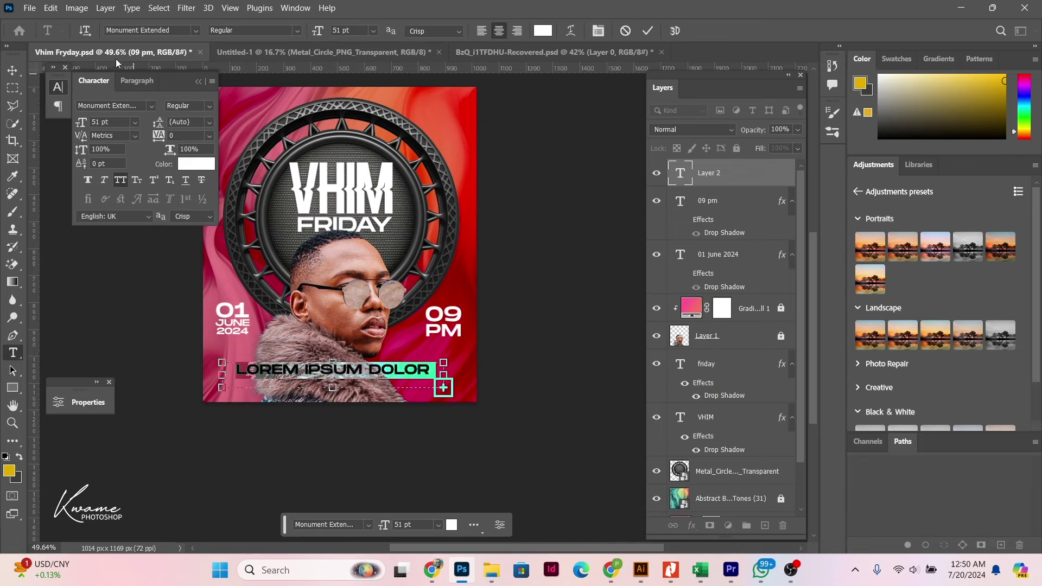
Step: Set the paragraph to Montserrat SemiBold 18 pt, turn off All Caps, and shorten the box
left_click(141, 30)
type("m")
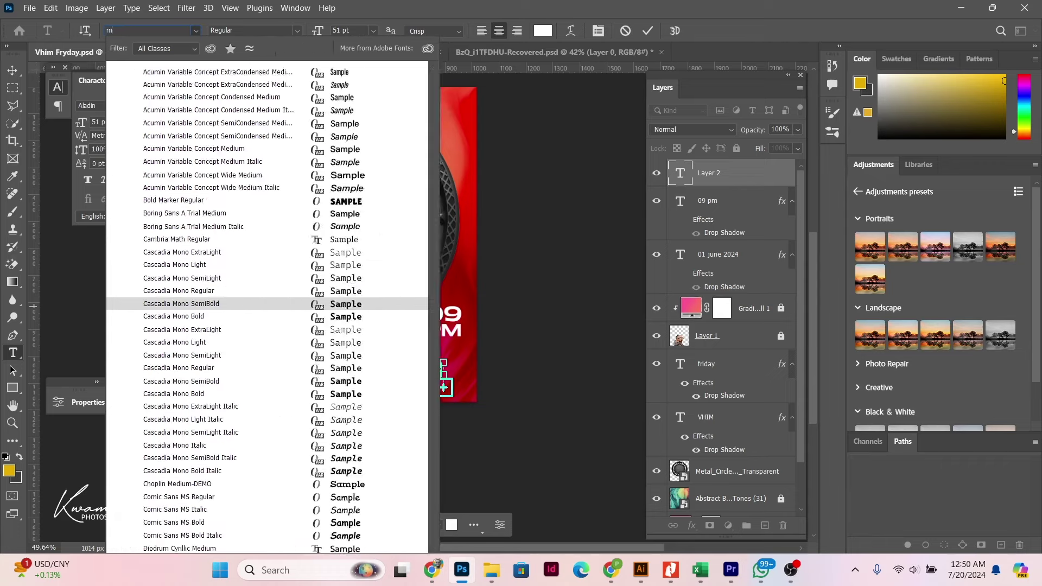
type("ontserrat")
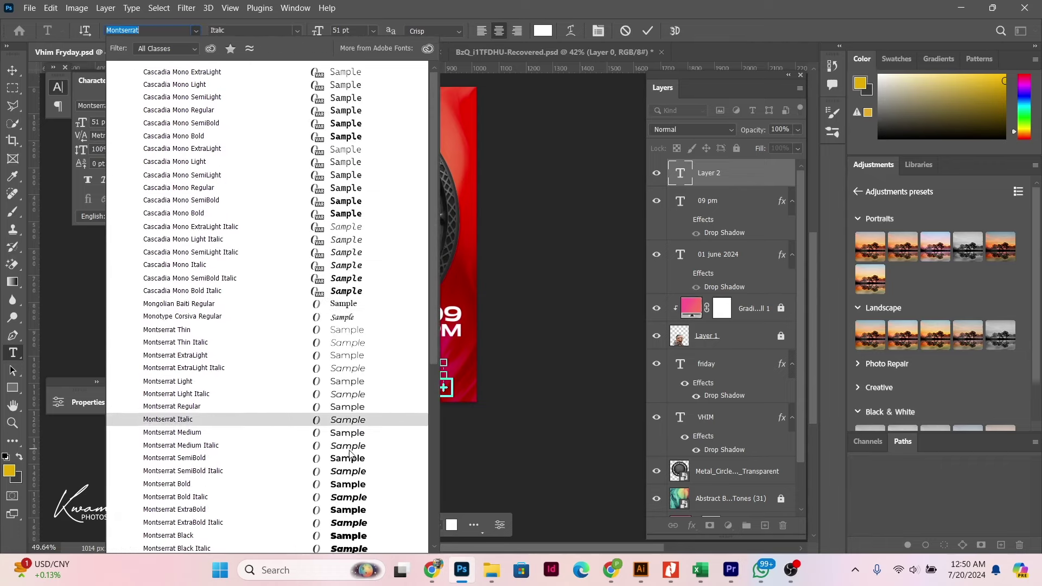
left_click(261, 457)
scroll(350, 458, "up", 2)
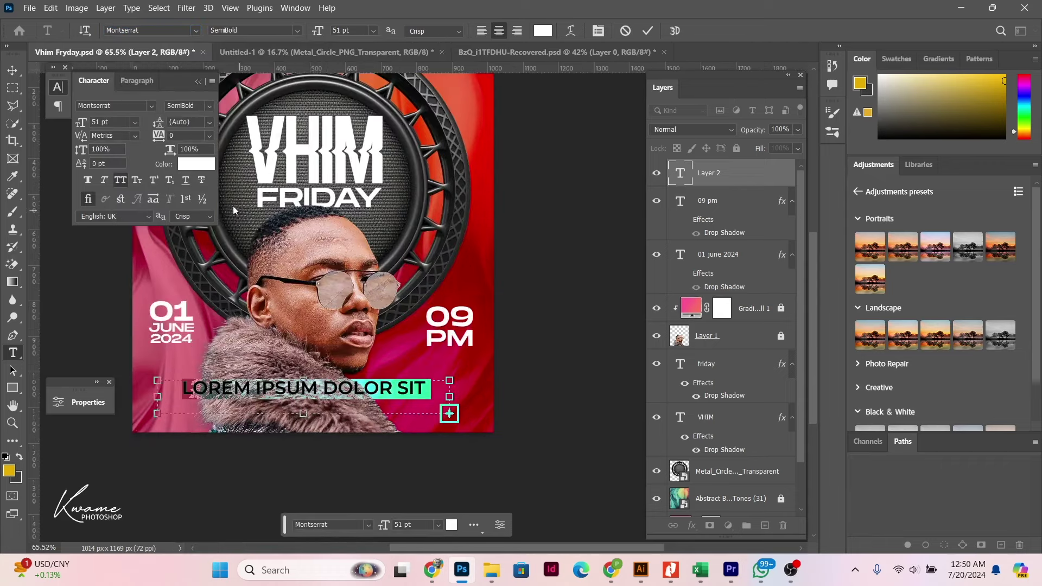
left_click_drag(317, 29, 294, 38)
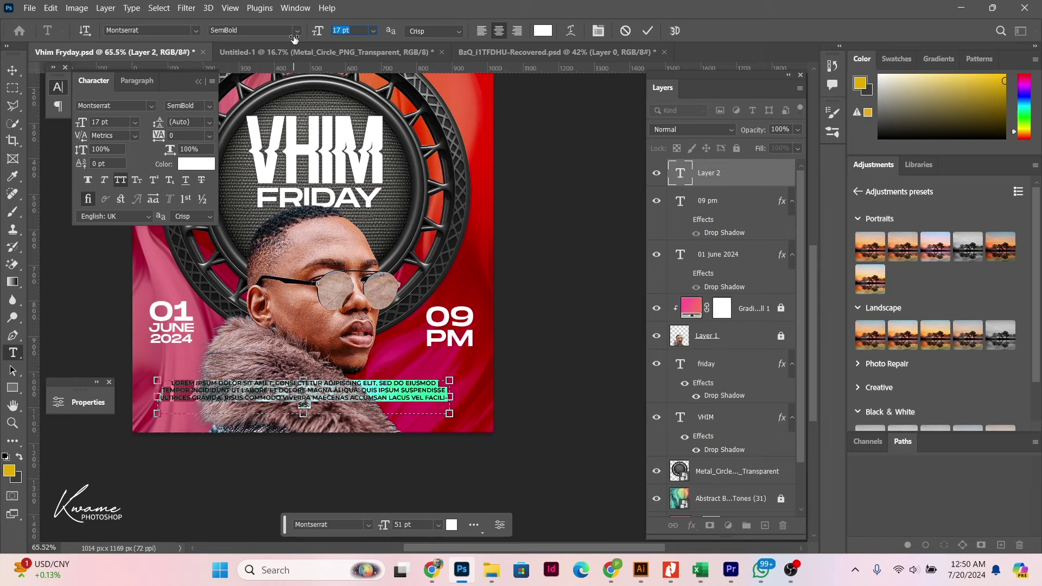
left_click_drag(294, 38, 293, 39)
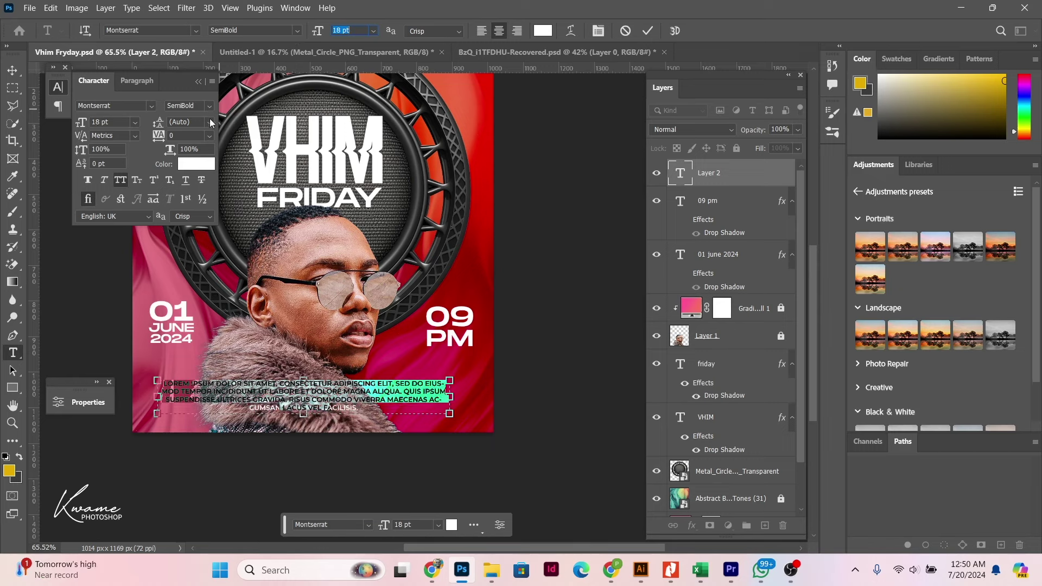
left_click(125, 177)
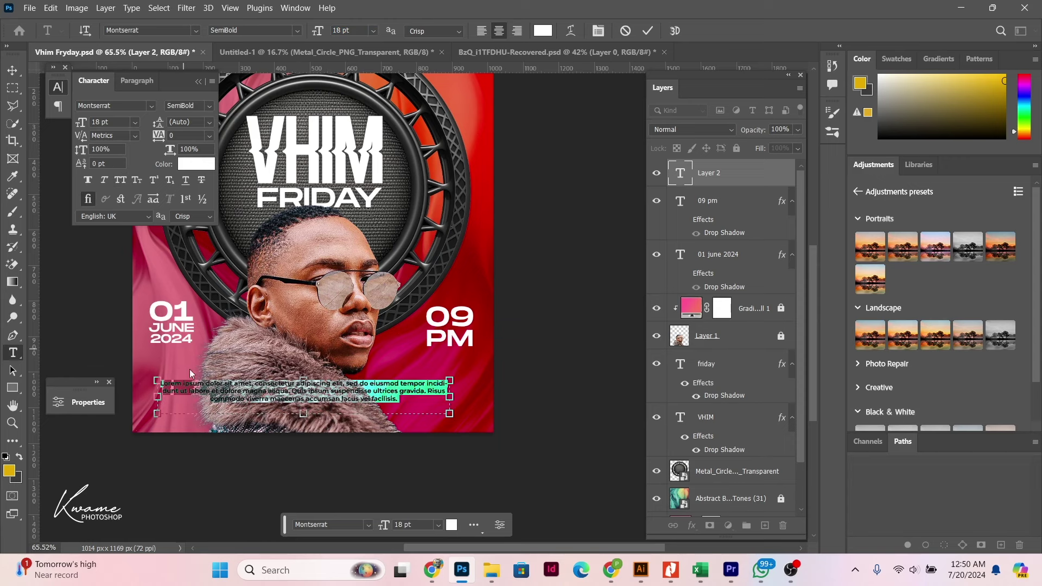
left_click_drag(301, 413, 301, 408)
Step: Commit the paragraph, nudge it lower, and centre it horizontally with the title and Metal_Circle ring
left_click(13, 71)
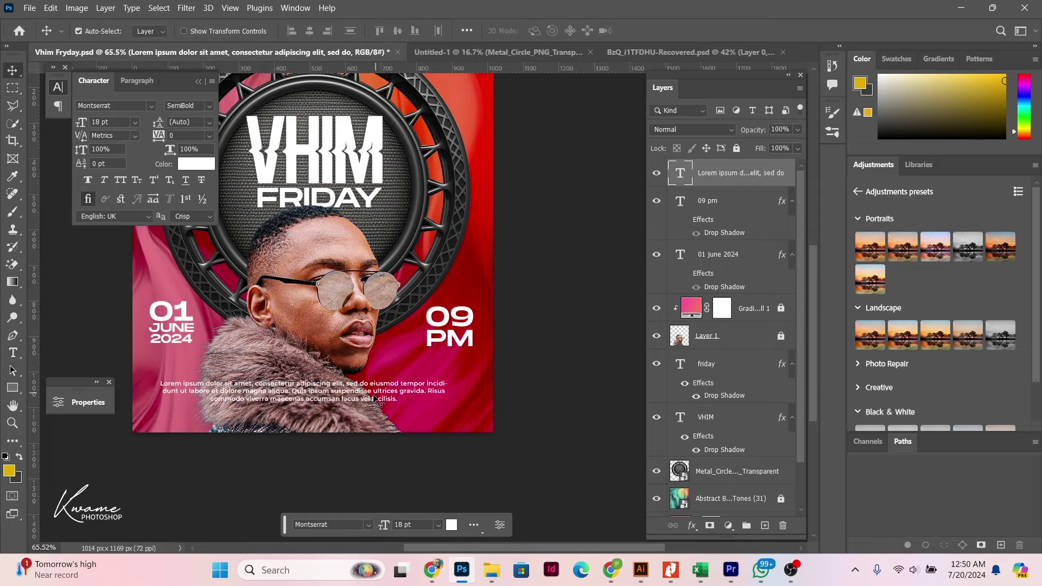
scroll(355, 398, "down", 3)
left_click_drag(352, 394, 361, 404)
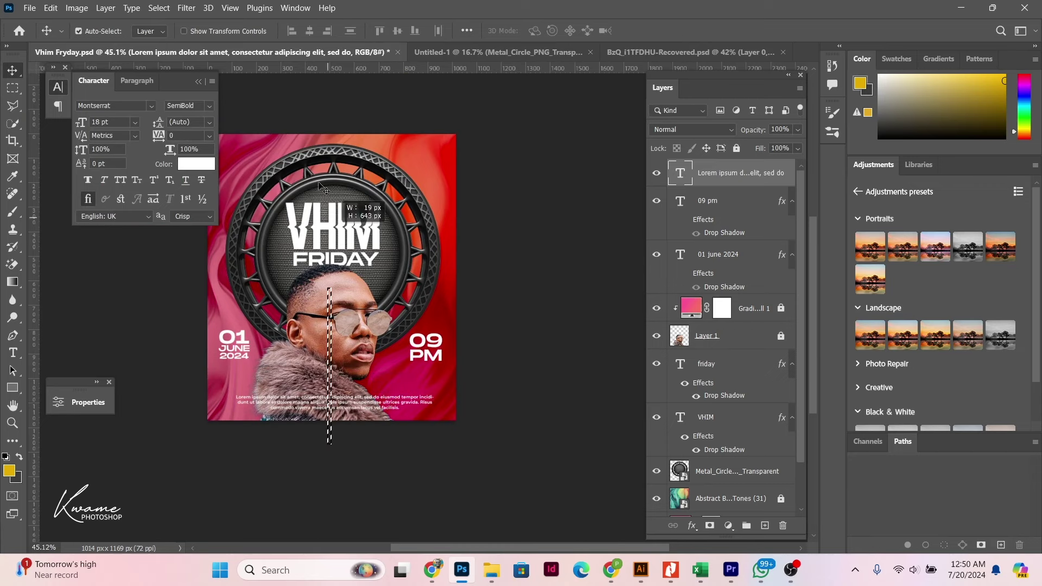
left_click_drag(328, 445, 320, 155)
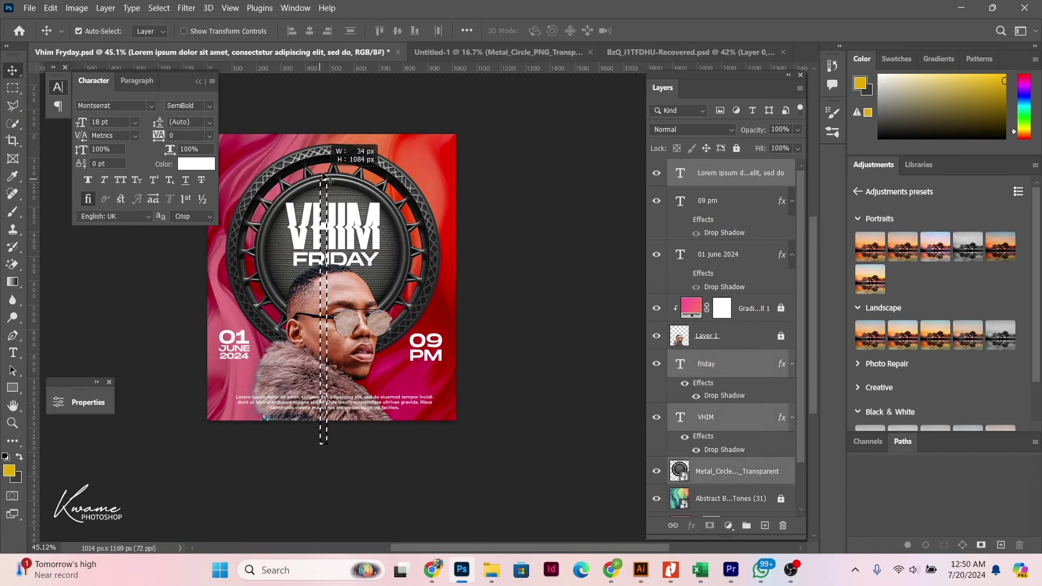
left_click(309, 31)
scroll(369, 195, "down", 2)
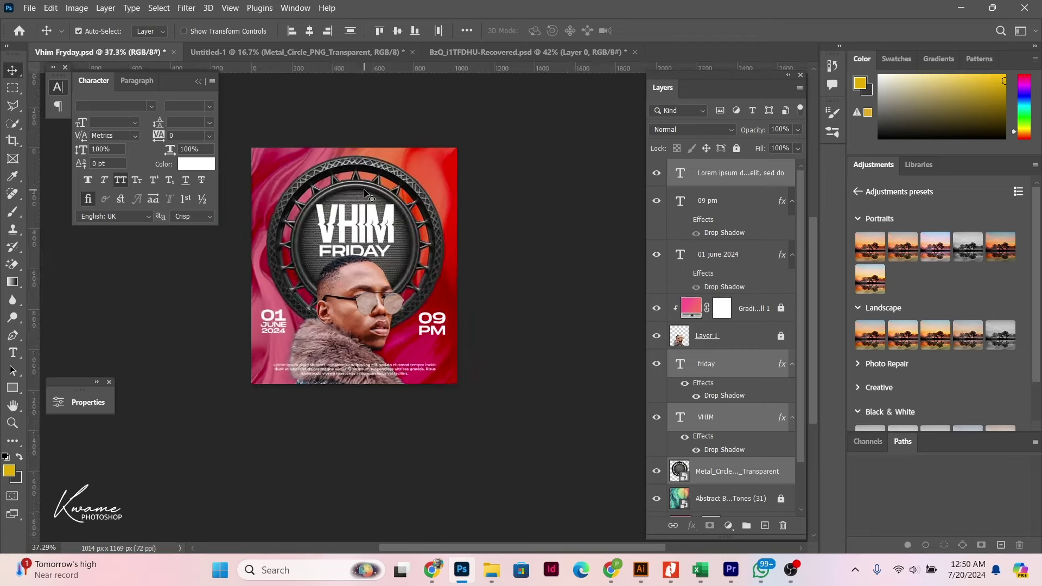
scroll(369, 196, "up", 2)
left_click(390, 449)
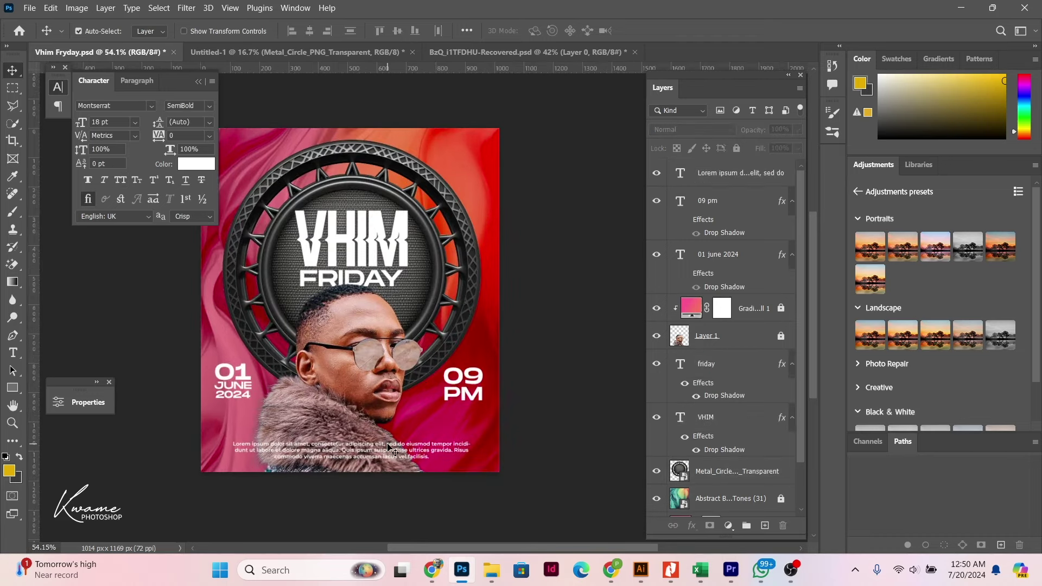
left_click(390, 448)
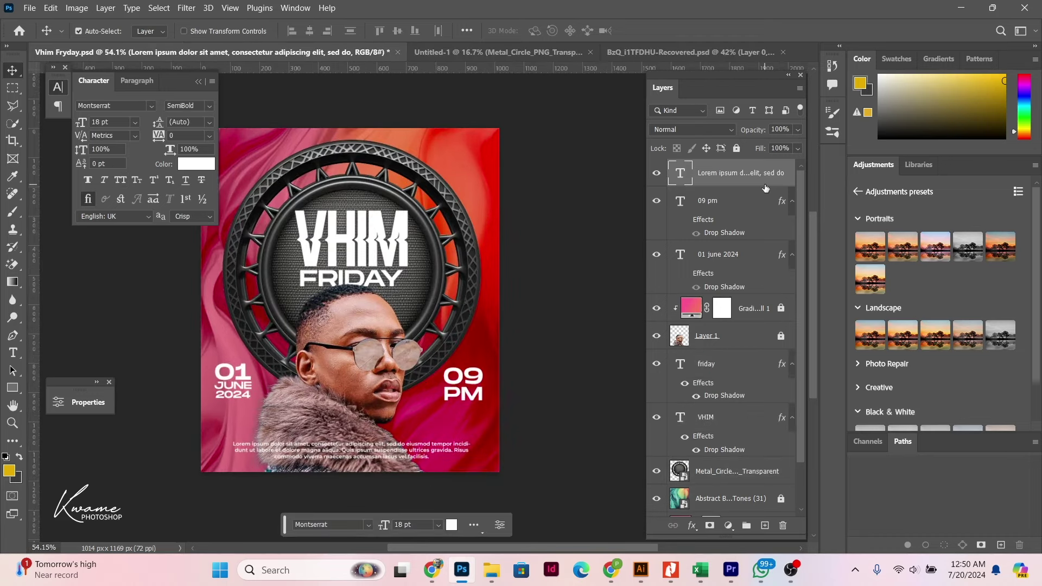
Step: Add a Drop Shadow to the Lorem ipsum layer in sampled dark red b0000a at 100% opacity
double_click(706, 164)
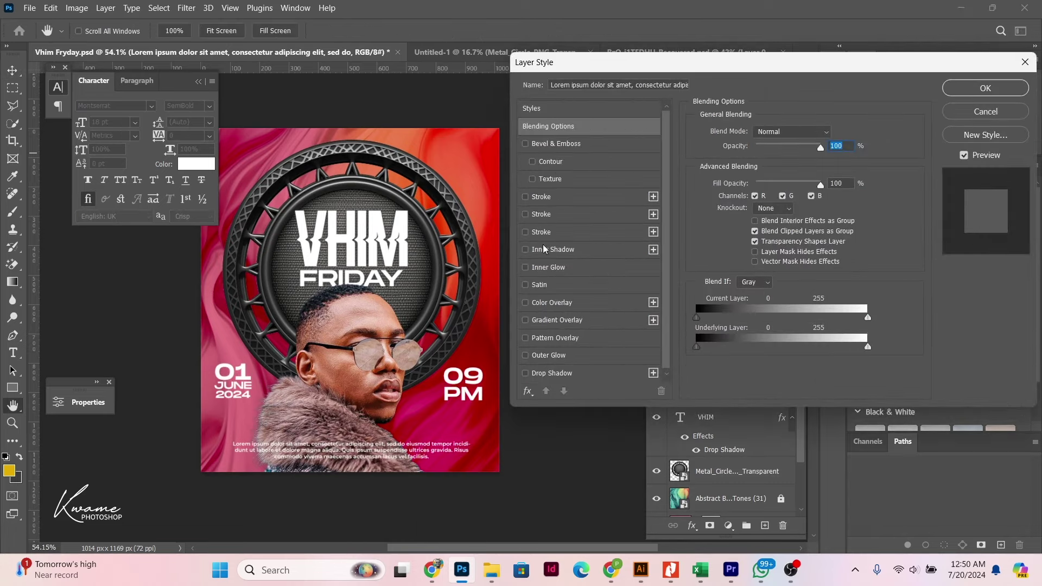
left_click(549, 373)
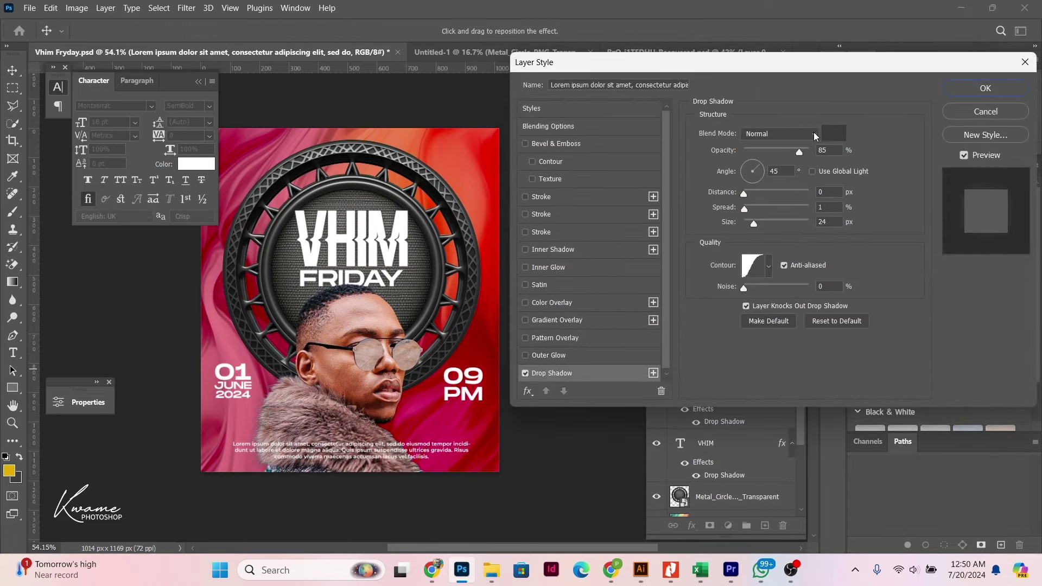
left_click(829, 132)
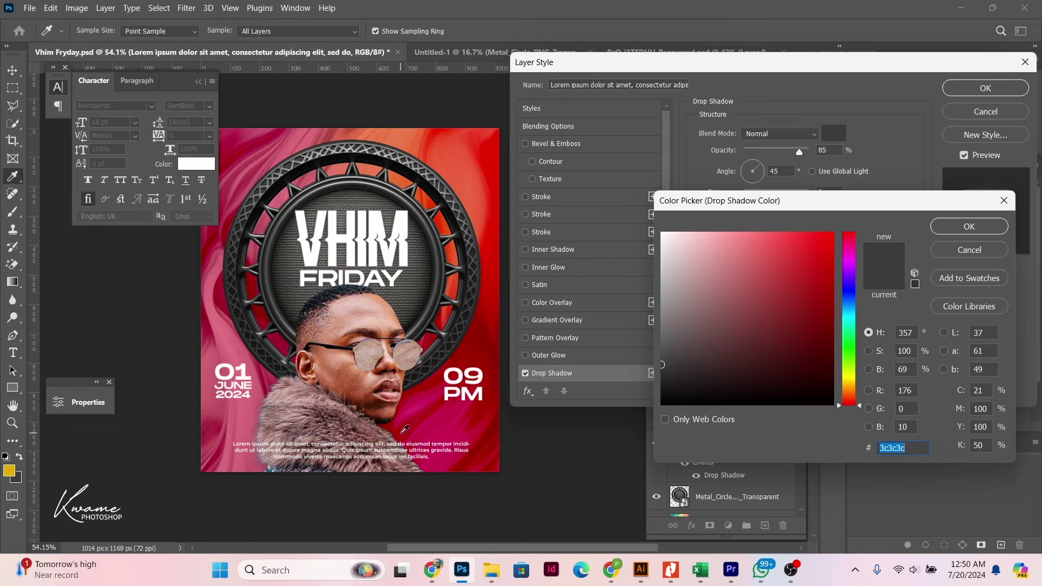
left_click(404, 428)
left_click(963, 228)
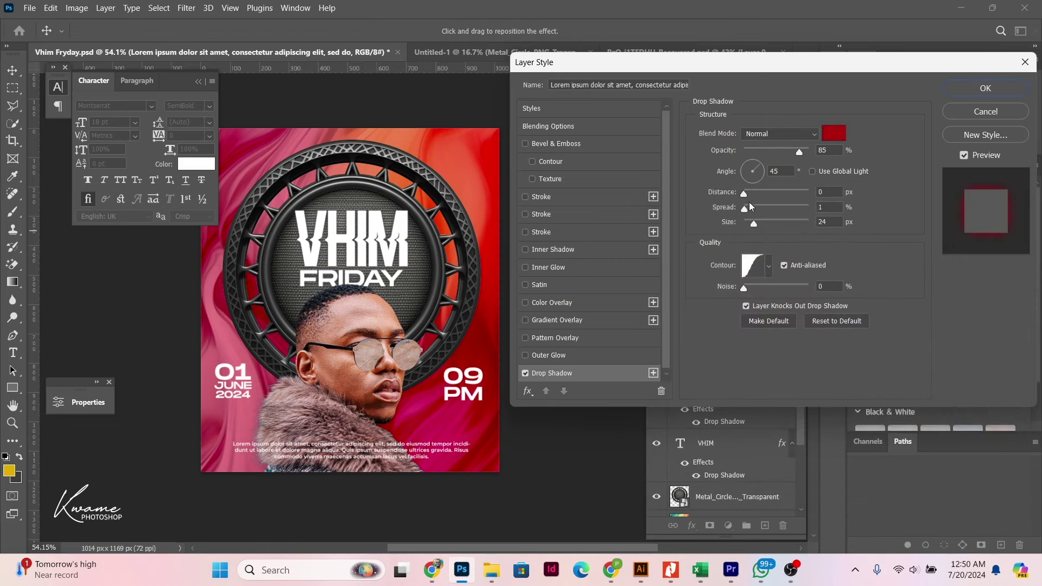
left_click_drag(799, 153, 811, 152)
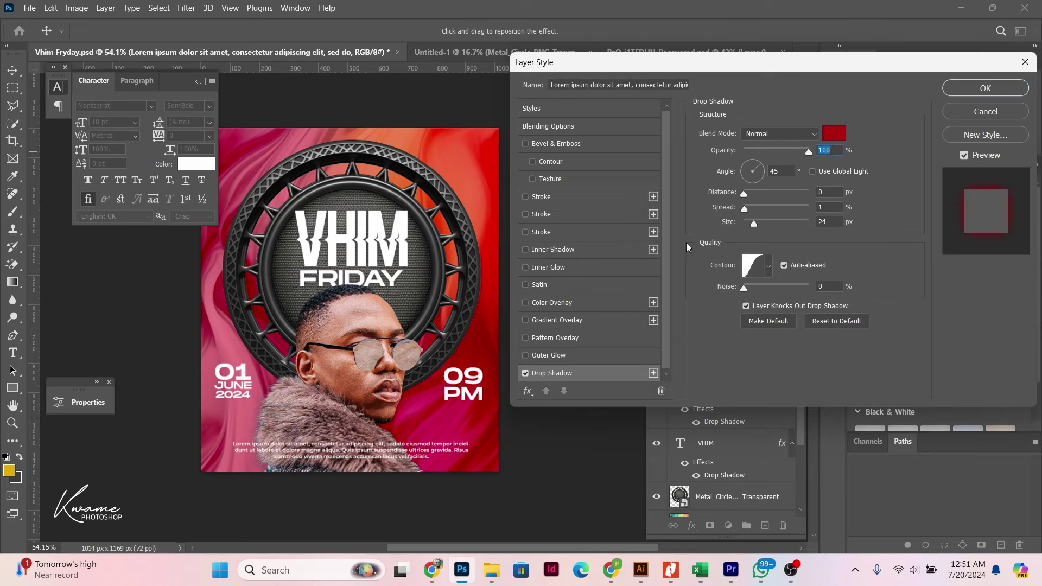
Step: Apply the body text's shadow, then enlarge and reposition the abstract background with Free Transform
left_click(985, 88)
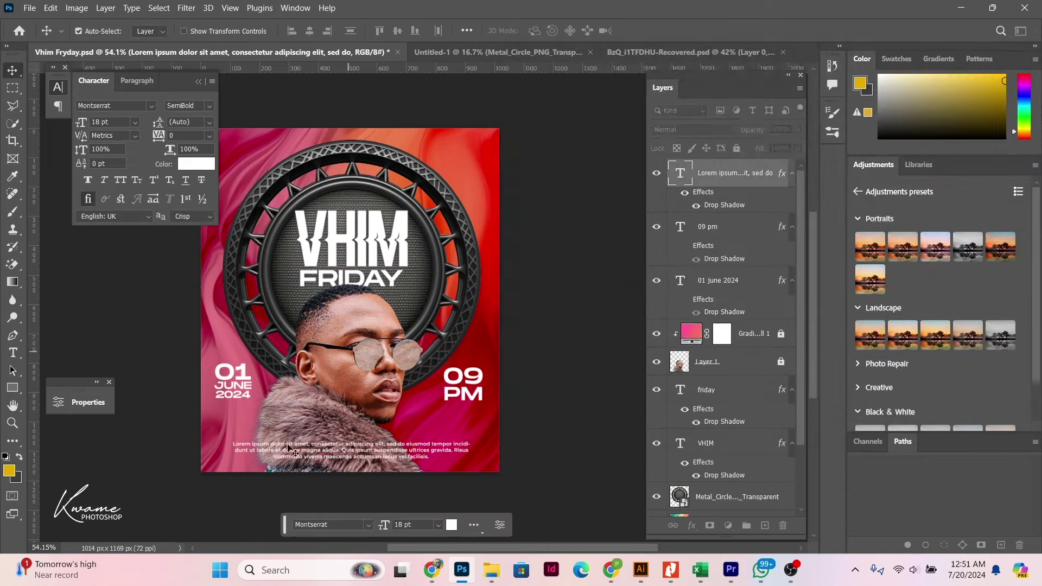
scroll(307, 476, "up", 3)
scroll(315, 466, "down", 3)
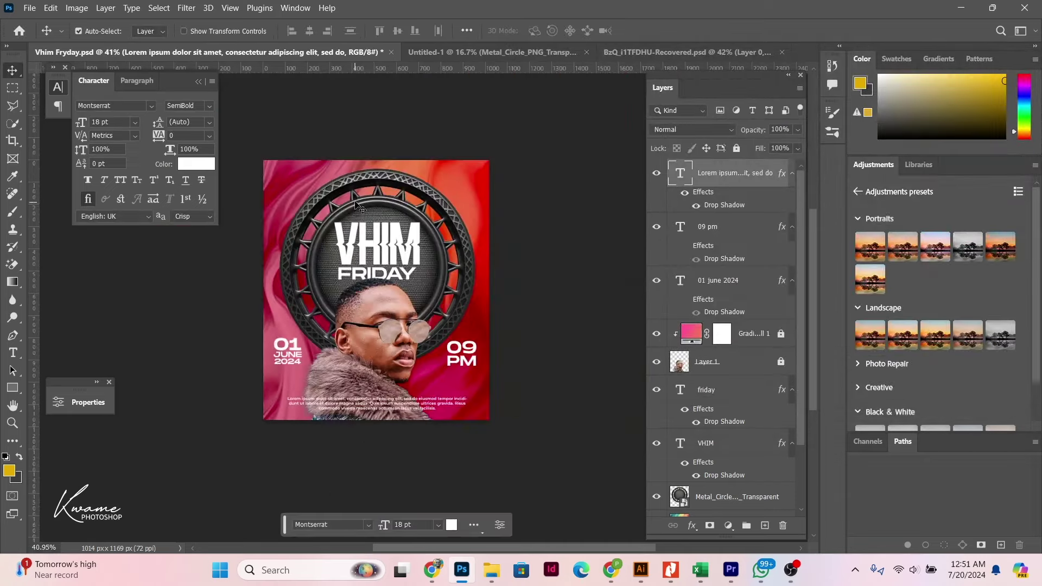
scroll(358, 205, "down", 1)
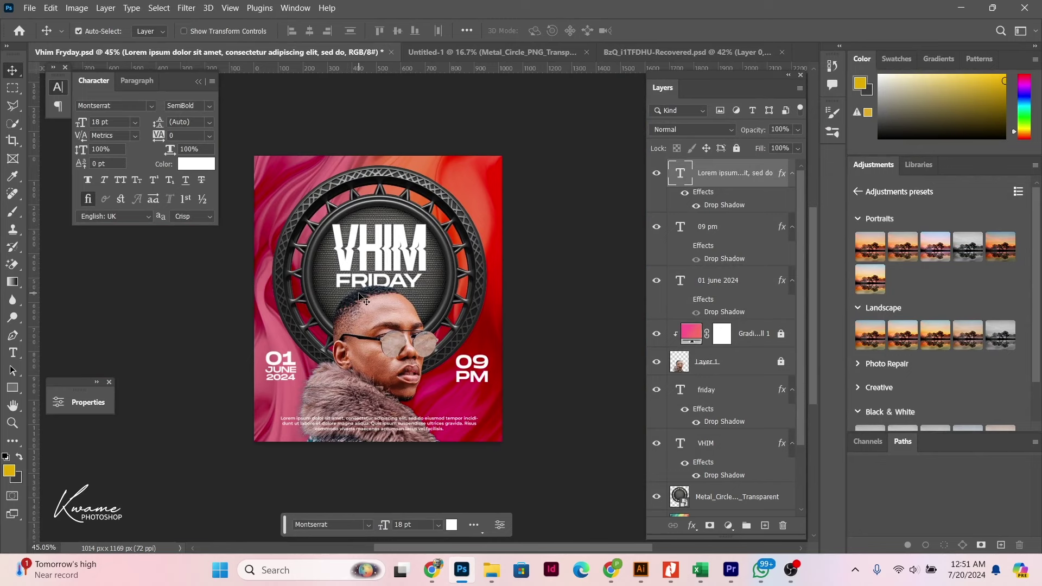
scroll(734, 346, "down", 3)
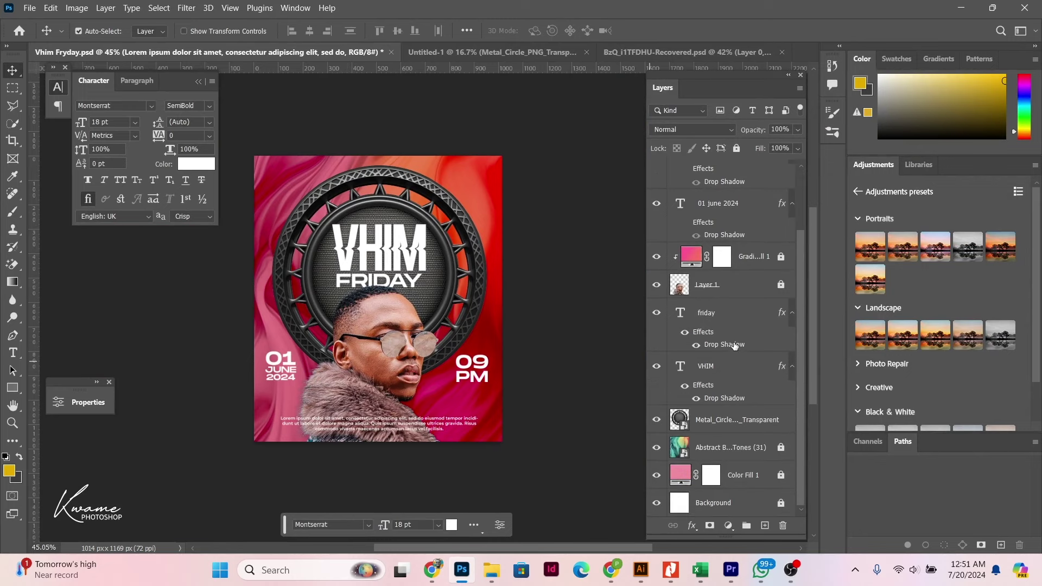
left_click(766, 457)
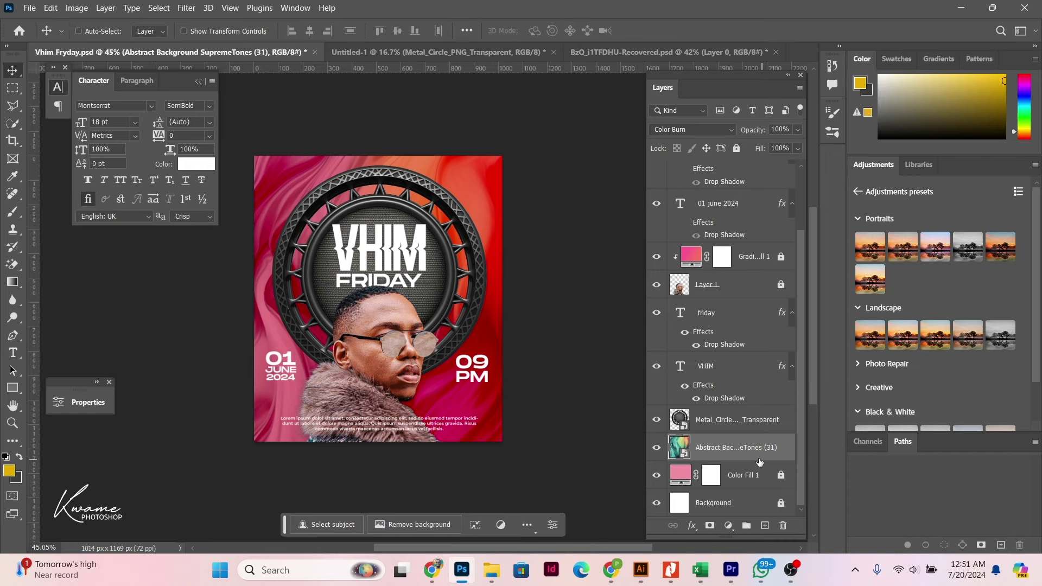
key("ctrl+t")
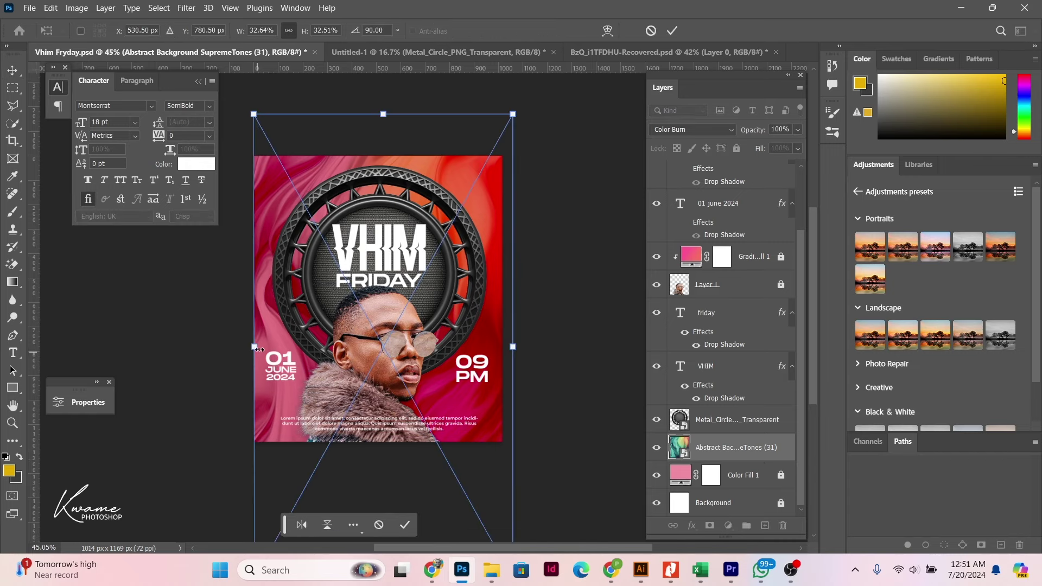
left_click_drag(260, 349, 221, 349)
left_click_drag(336, 316, 360, 321)
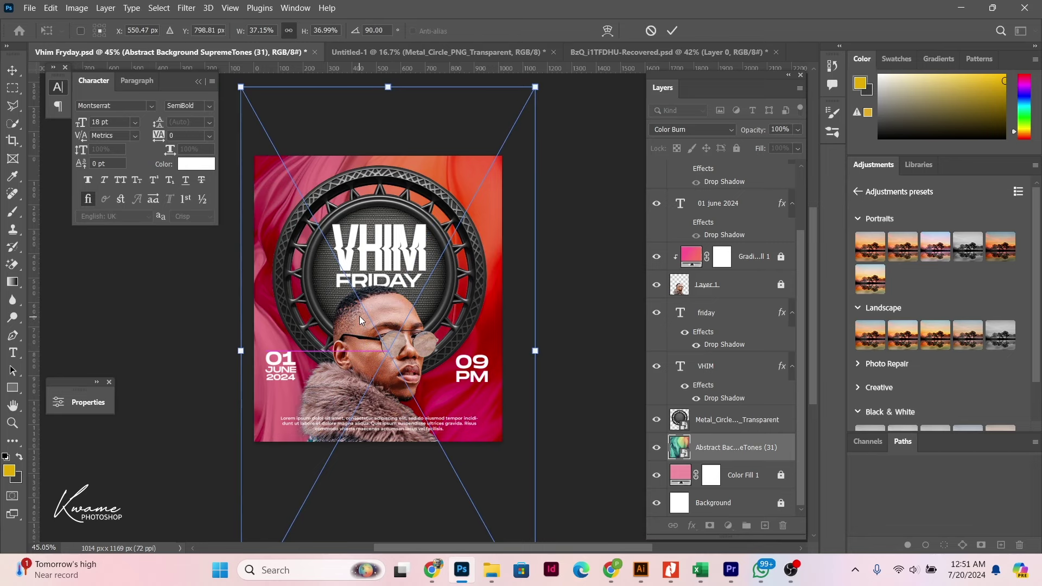
key("Return")
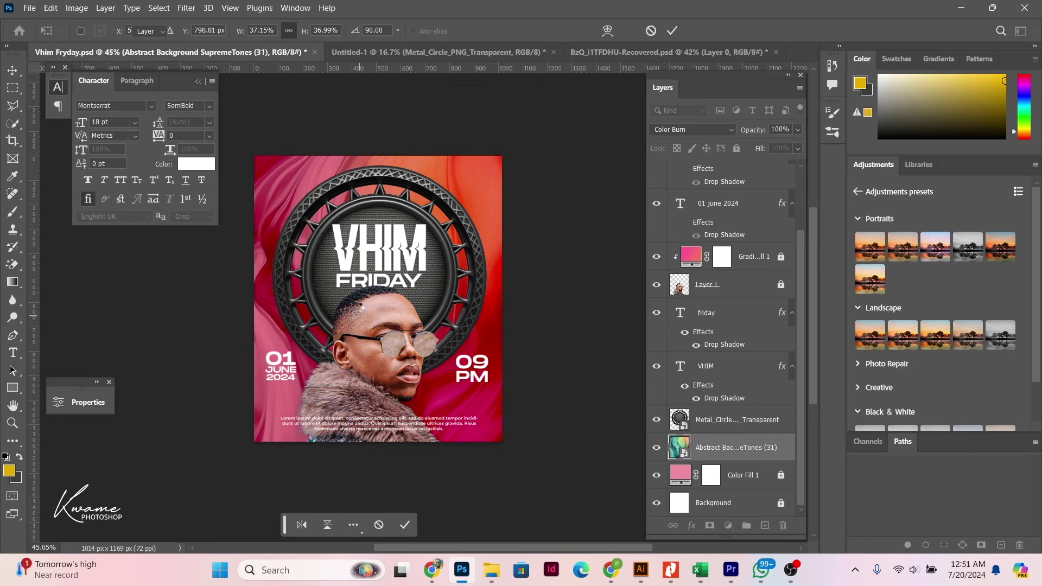
Step: Drag the red swirl background up slightly behind the ring and the man
scroll(379, 292, "up", 1, "alt")
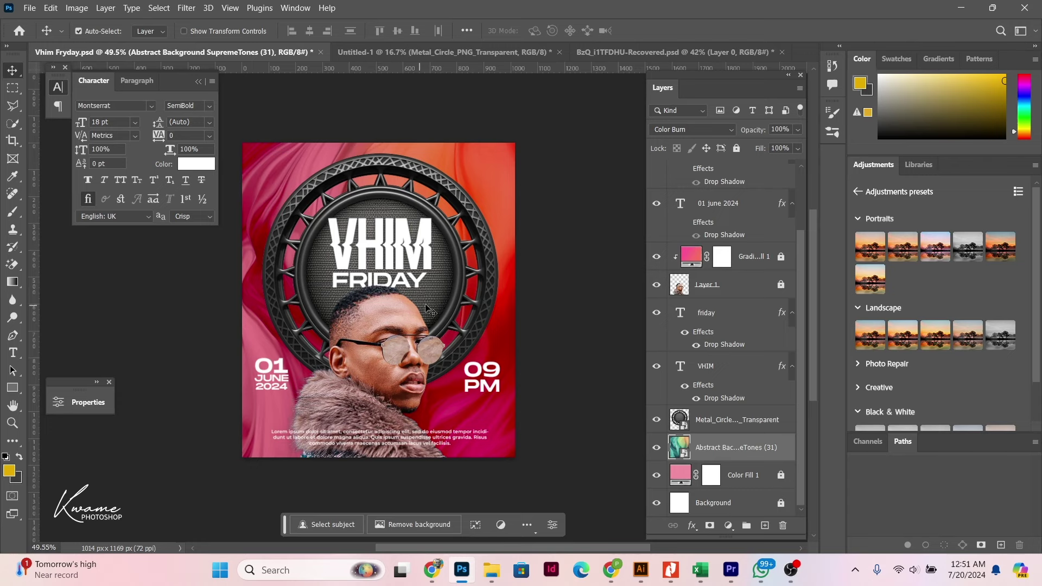
mouse_move(484, 313)
left_mouse_down()
mouse_move(499, 350)
mouse_move(482, 379)
mouse_move(483, 278)
mouse_move(495, 247)
left_mouse_up()
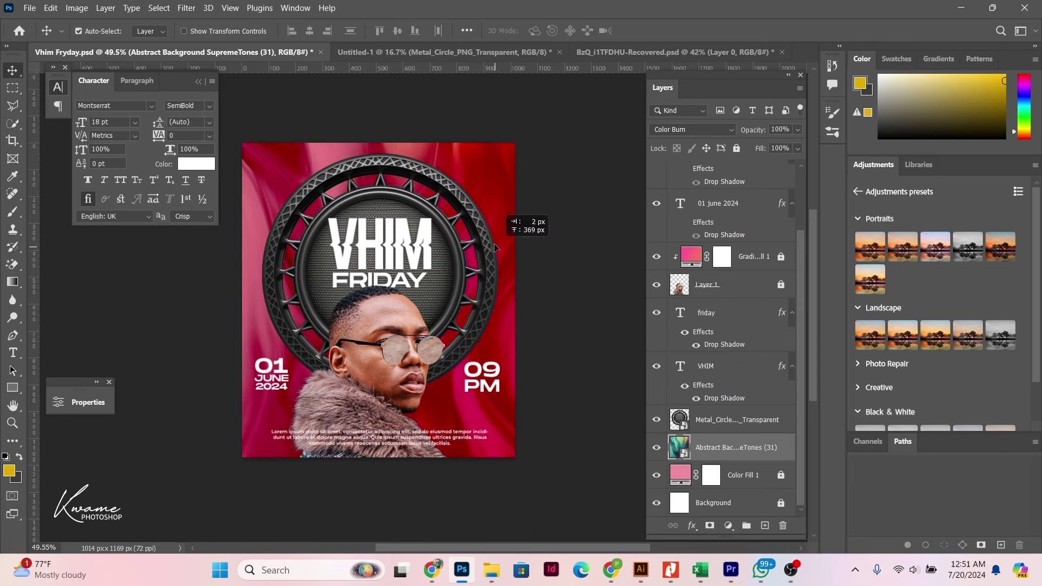
left_click_drag(495, 248, 497, 260)
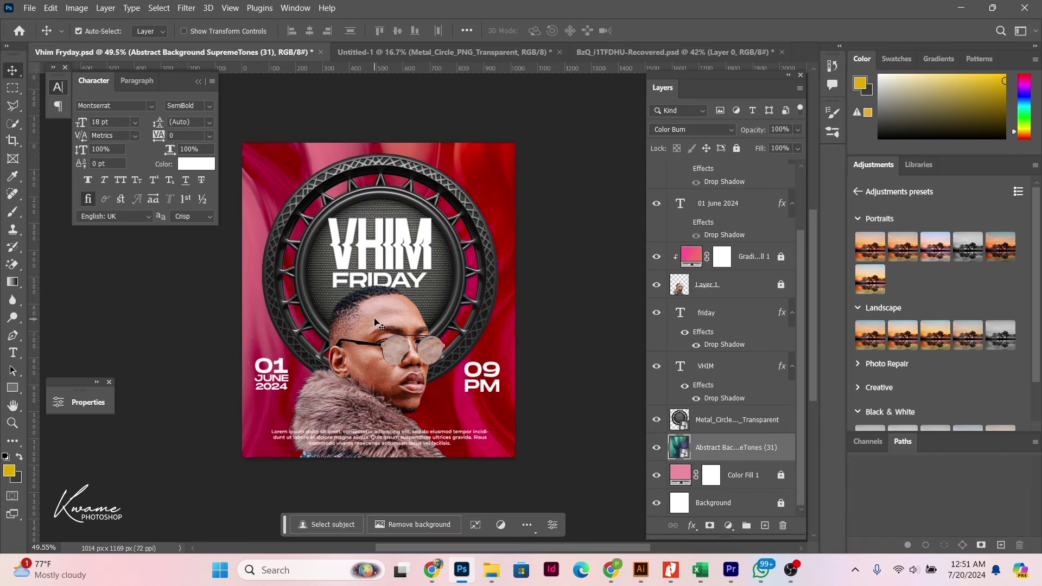
Step: Scale the FRIDAY text to about 101% with Free Transform so it sits under VHIM
scroll(374, 320, "up", 1)
scroll(375, 312, "down", 2)
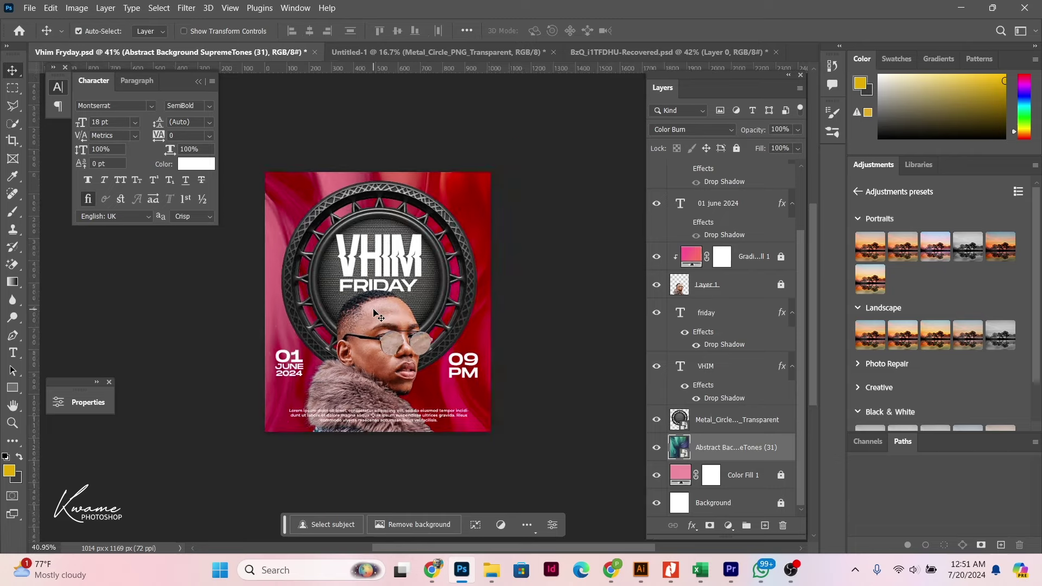
scroll(377, 309, "down", 2)
scroll(380, 307, "up", 2)
scroll(384, 301, "up", 2)
scroll(384, 297, "up", 3)
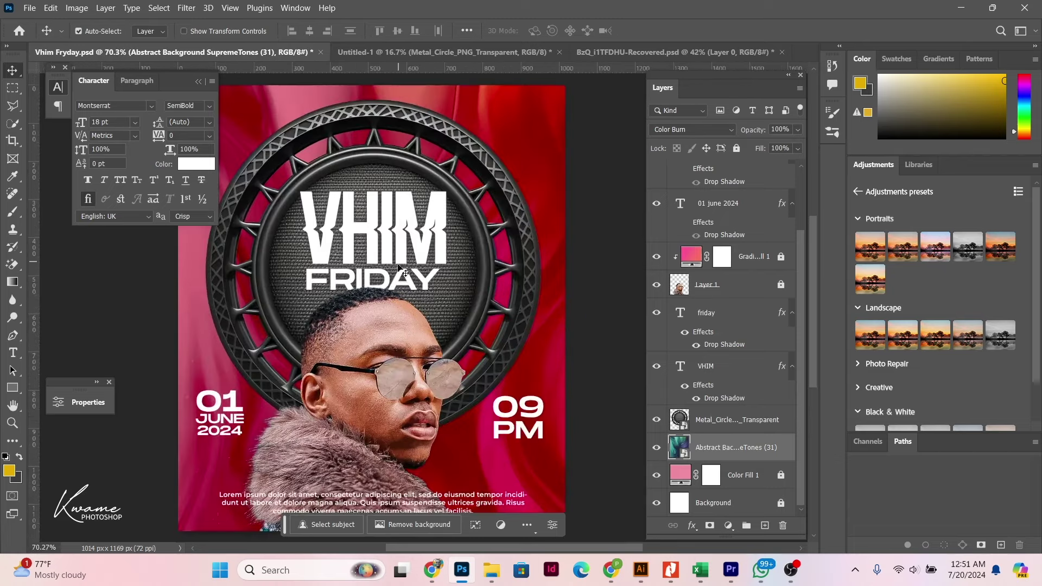
left_click(380, 279)
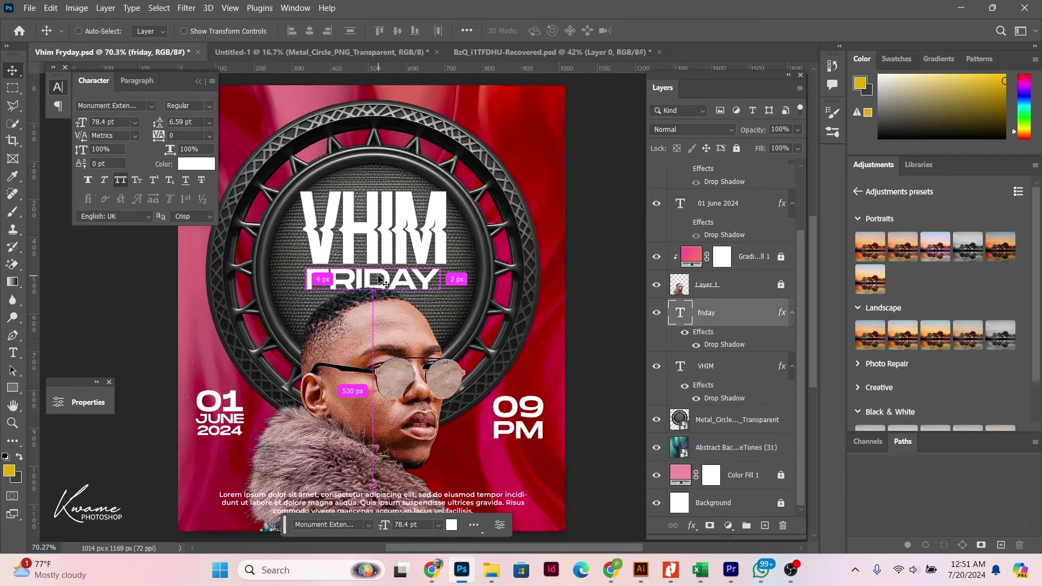
key("ctrl+t")
left_click_drag(441, 282, 451, 284)
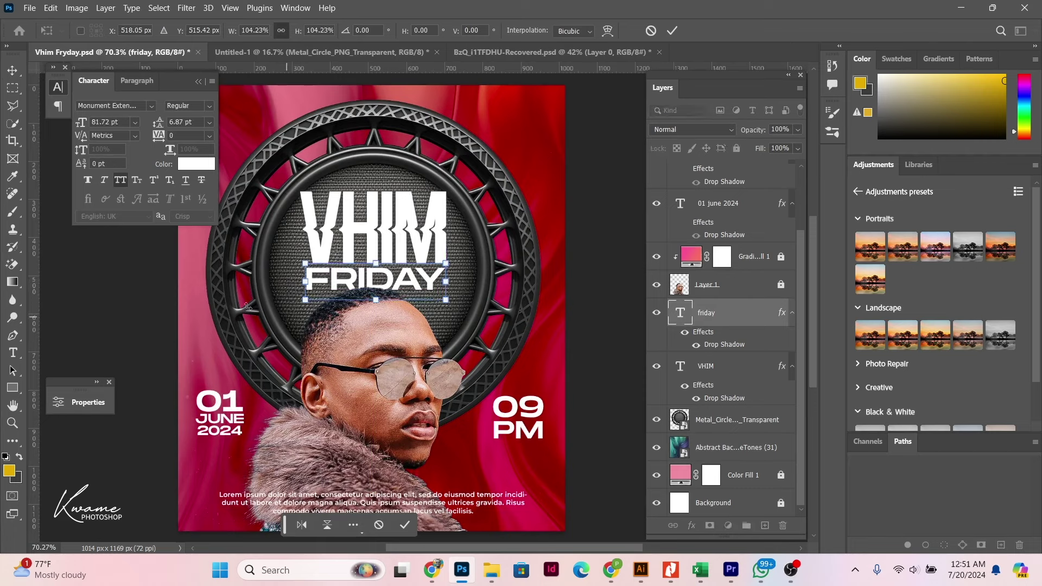
left_click_drag(304, 282, 307, 280)
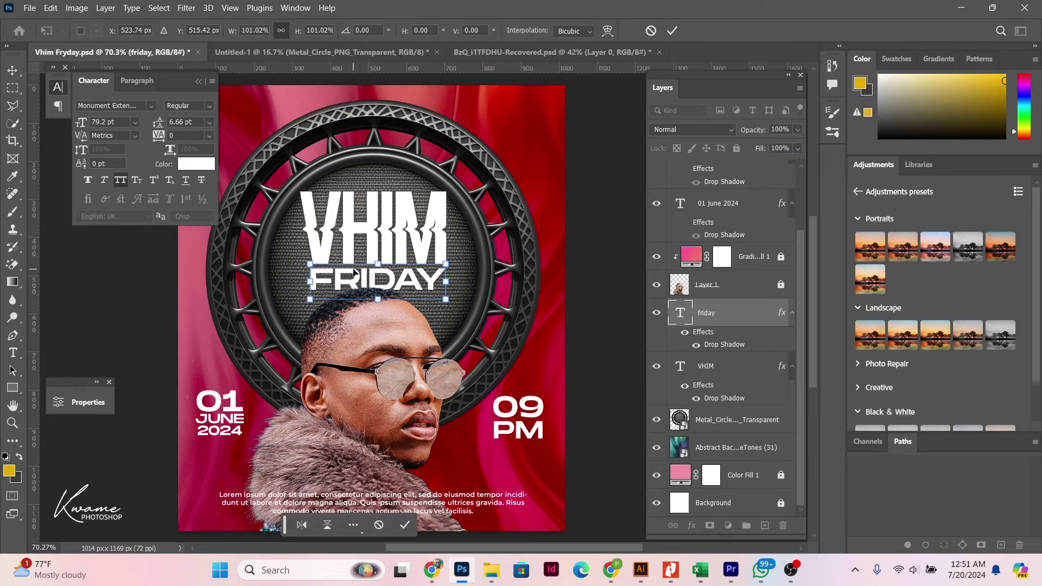
key("Return")
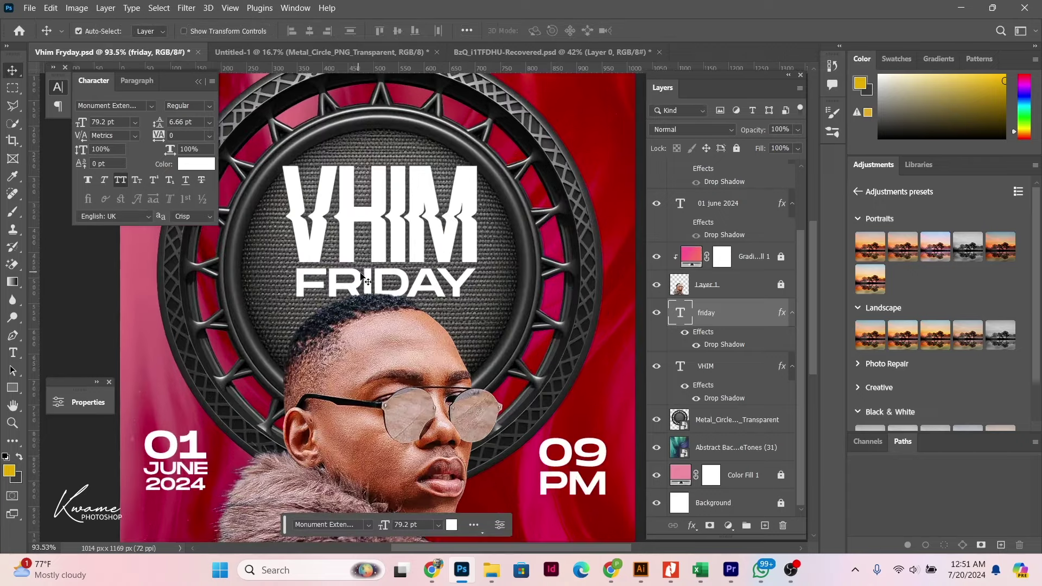
scroll(363, 274, "down", 3)
scroll(363, 275, "up", 2)
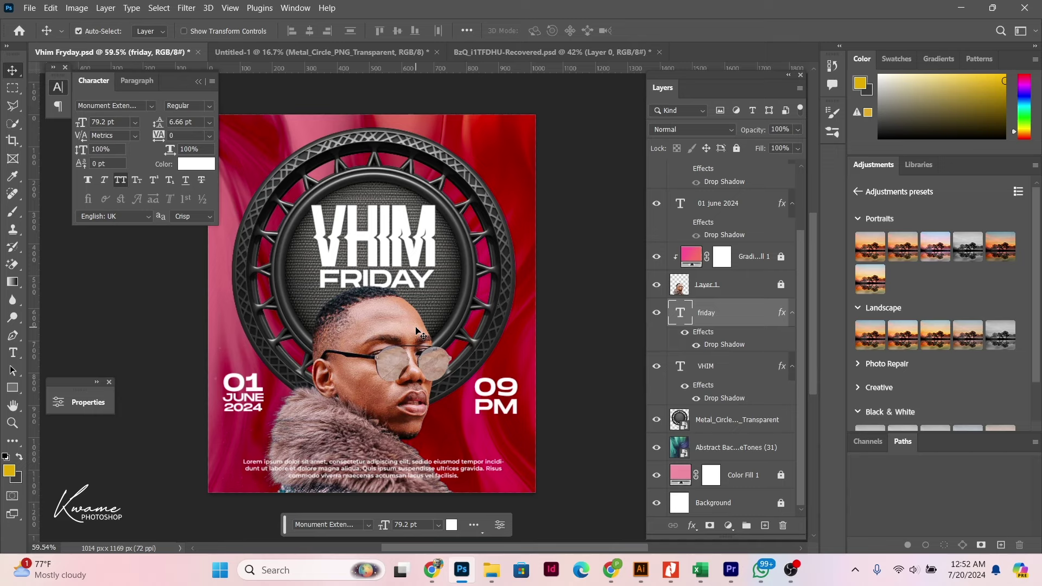
scroll(401, 277, "down", 2)
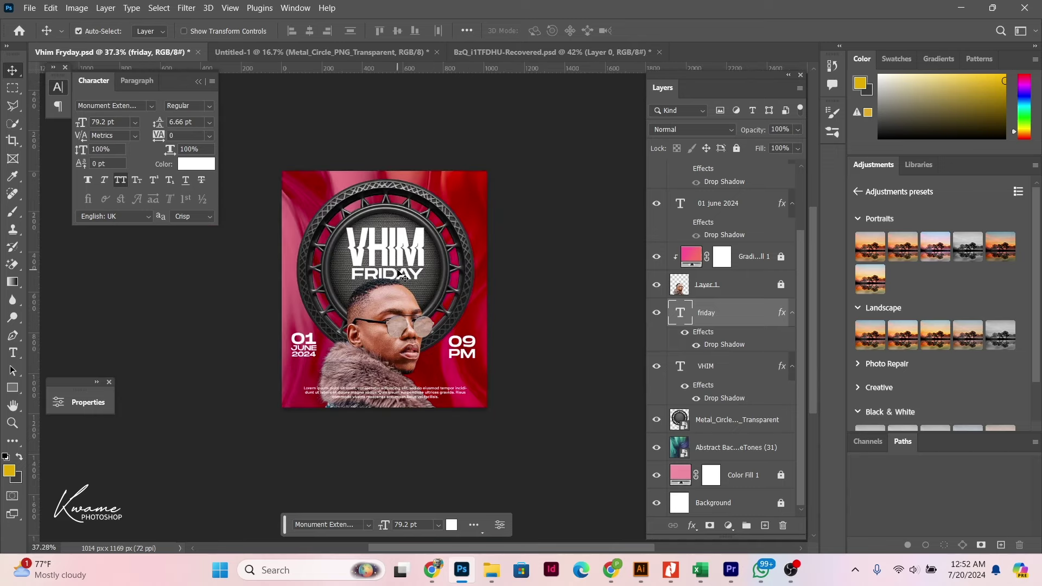
scroll(352, 321, "up", 1)
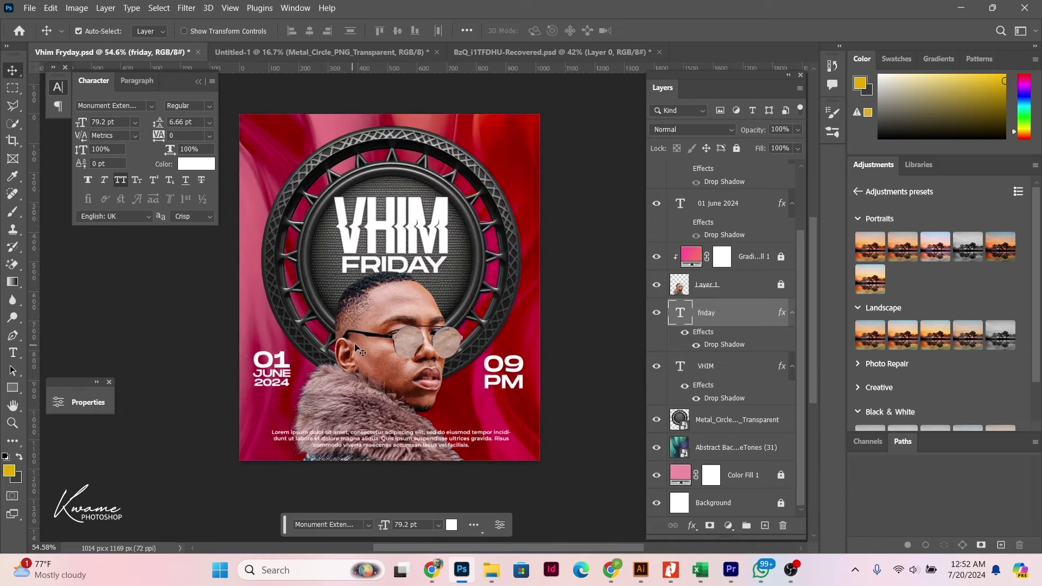
scroll(364, 348, "up", 1)
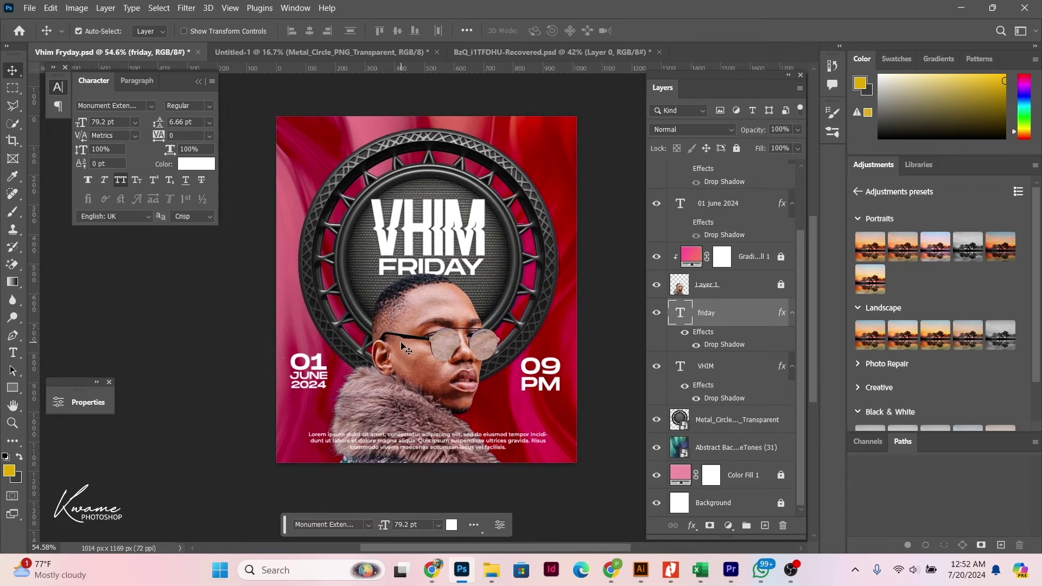
scroll(680, 196, "up", 2)
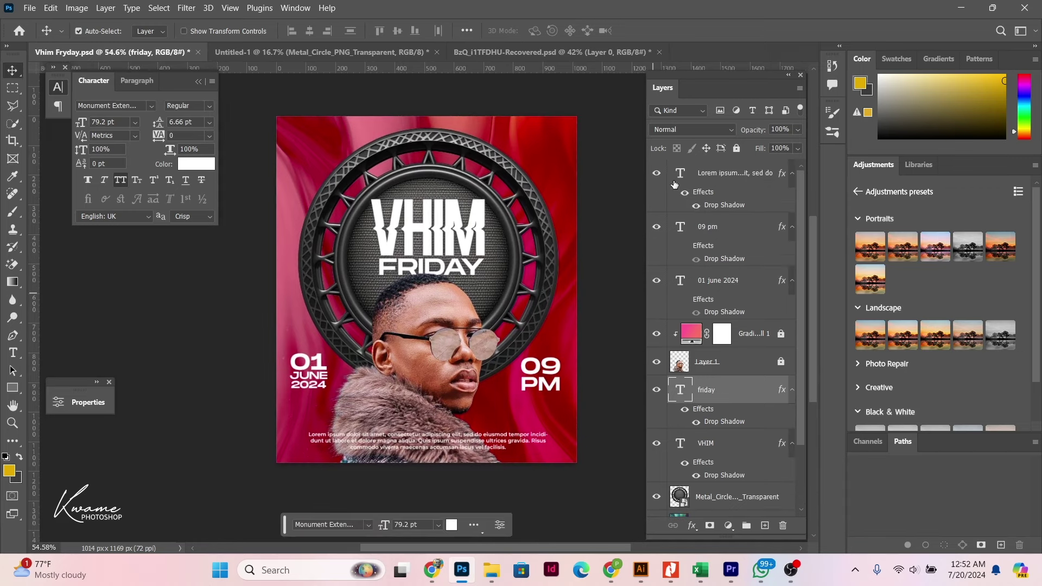
left_click_drag(655, 173, 659, 534)
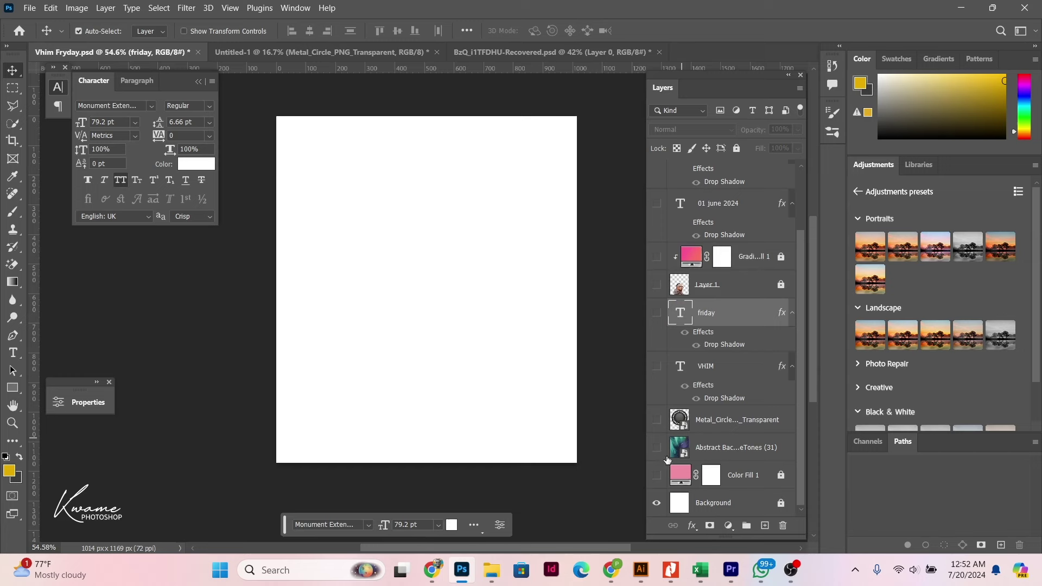
left_click(657, 472)
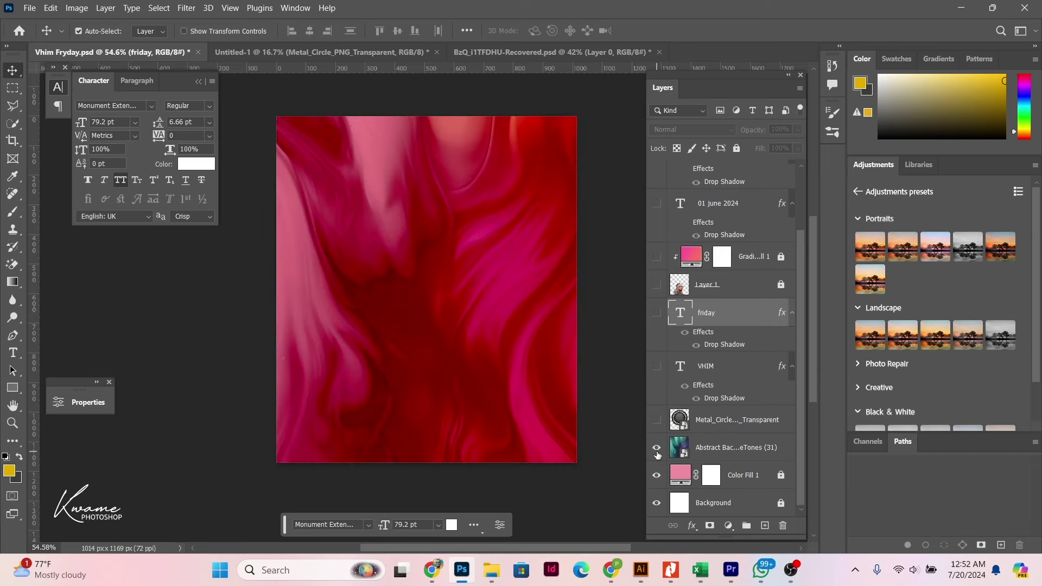
left_click_drag(656, 470, 657, 293)
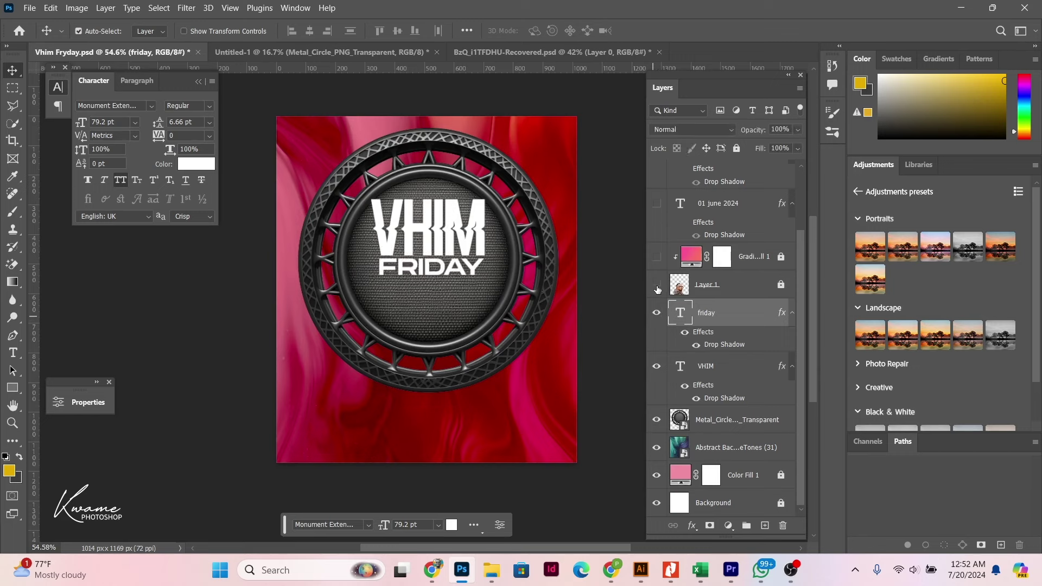
left_click(657, 287)
left_click(657, 286)
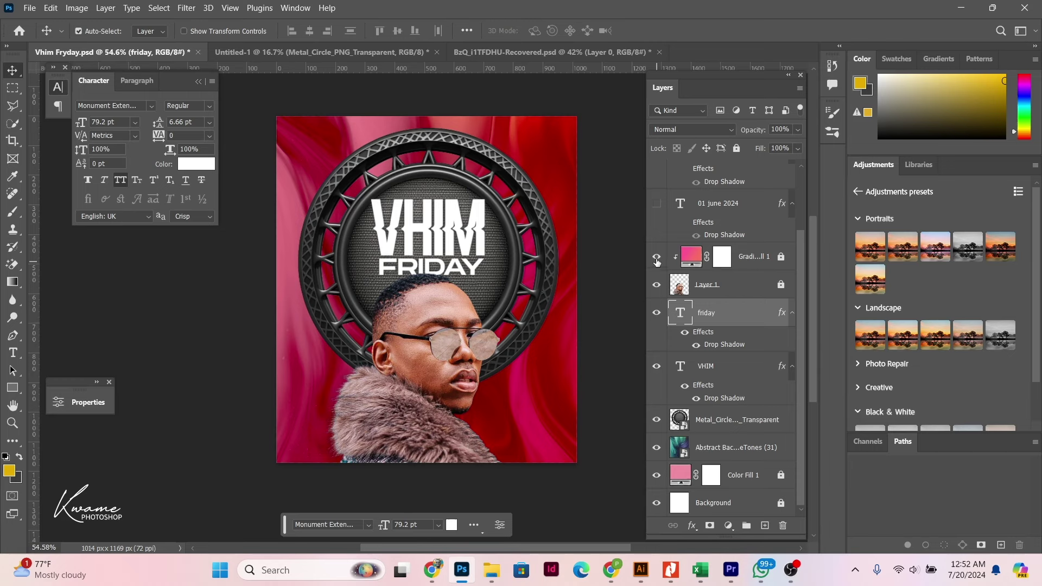
left_click(657, 203)
scroll(656, 203, "up", 2)
left_click(657, 227)
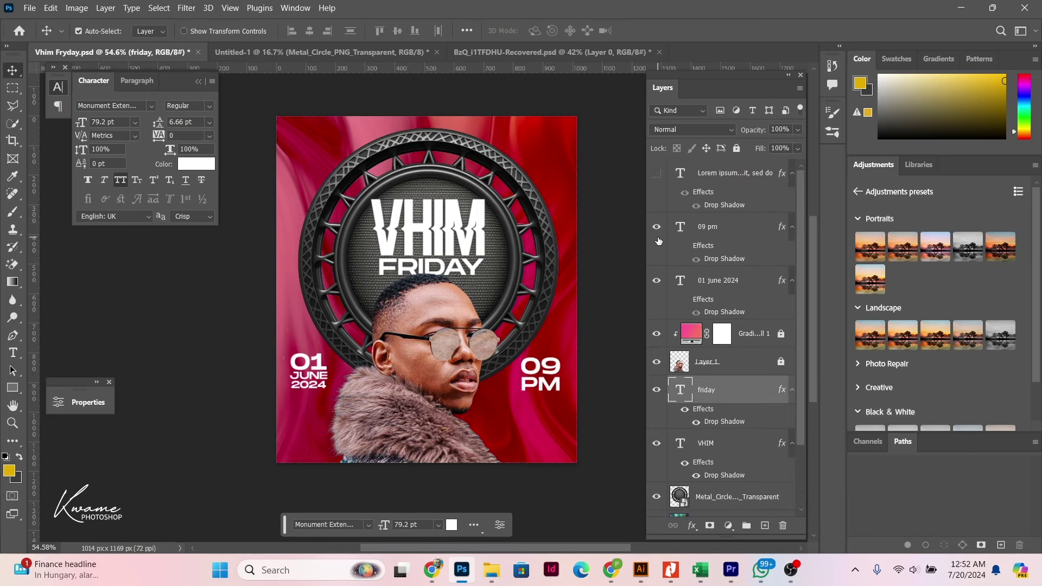
left_click(657, 173)
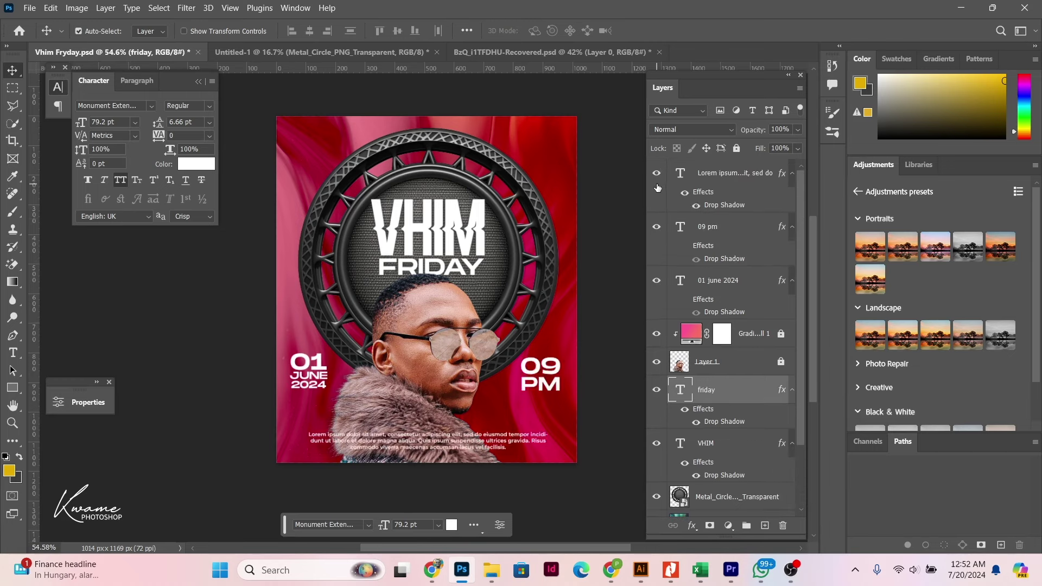
left_click(657, 173)
left_click(656, 225)
left_click(656, 226)
left_click(656, 226)
left_click(656, 280)
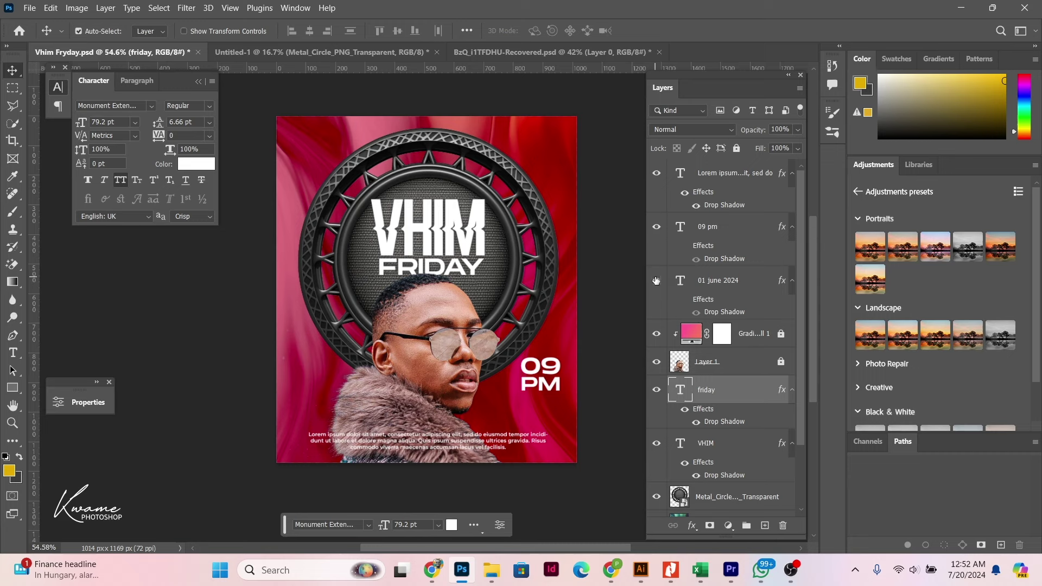
left_click(656, 281)
left_click(656, 333)
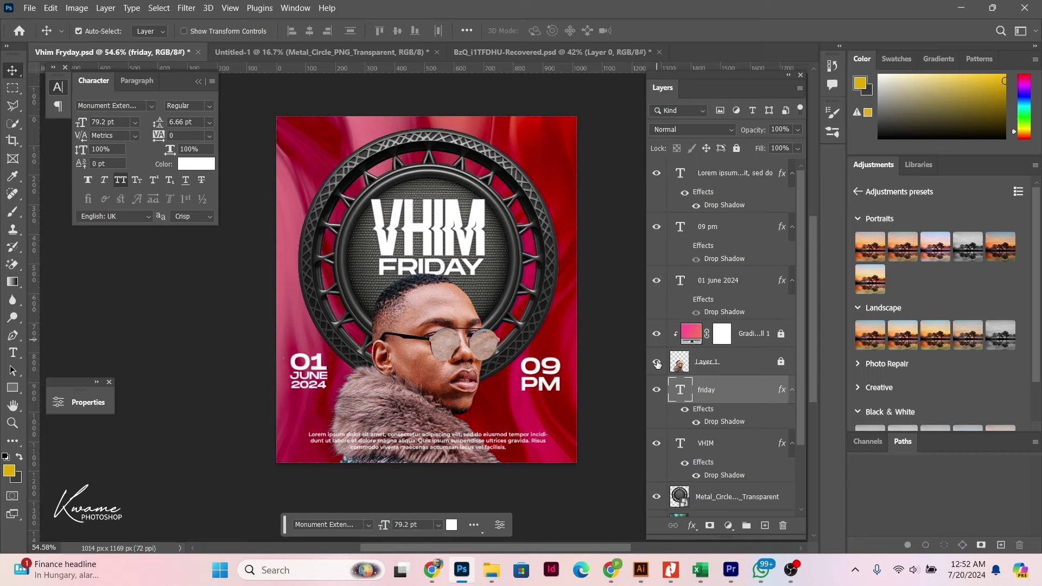
left_click(657, 361)
left_click(656, 390)
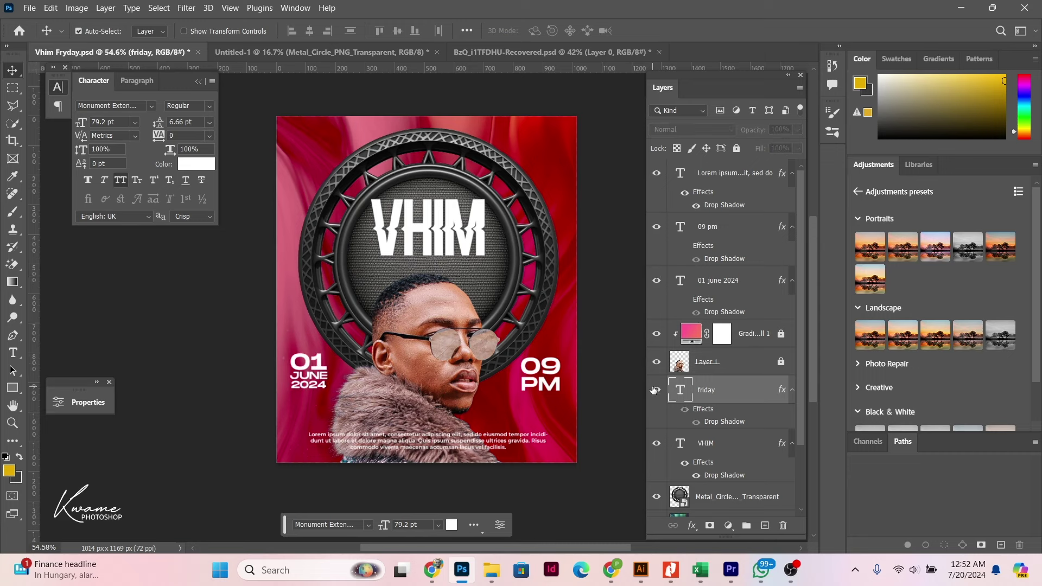
left_click(657, 442)
scroll(658, 444, "down", 3)
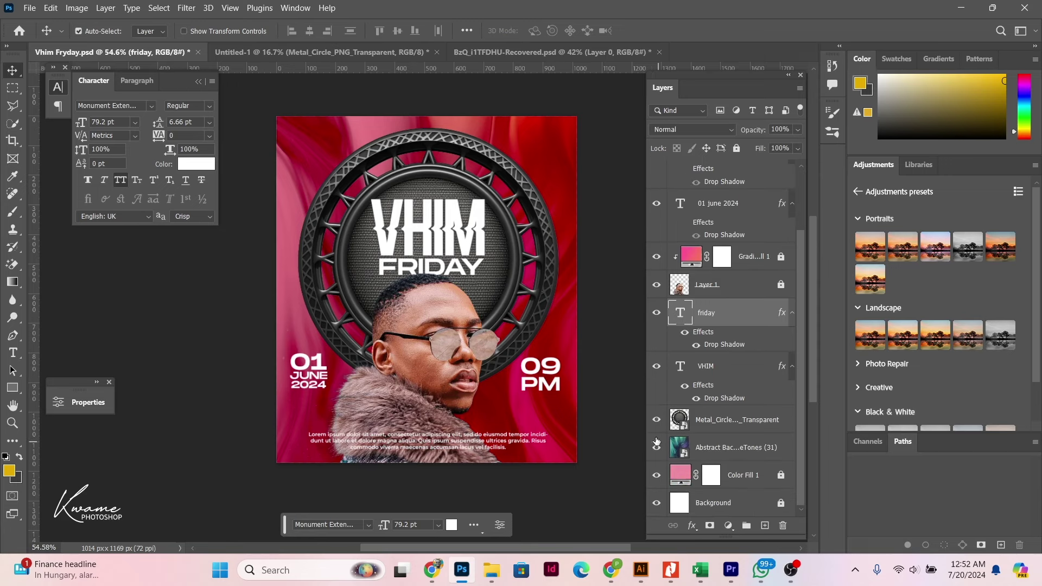
left_click(656, 365)
left_click(657, 419)
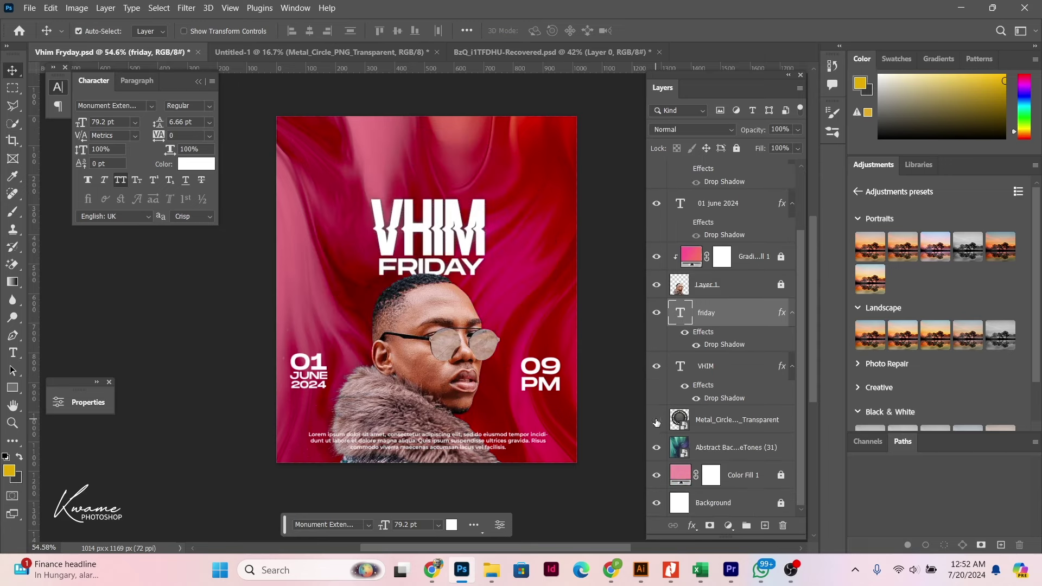
left_click(656, 447)
left_click(656, 447)
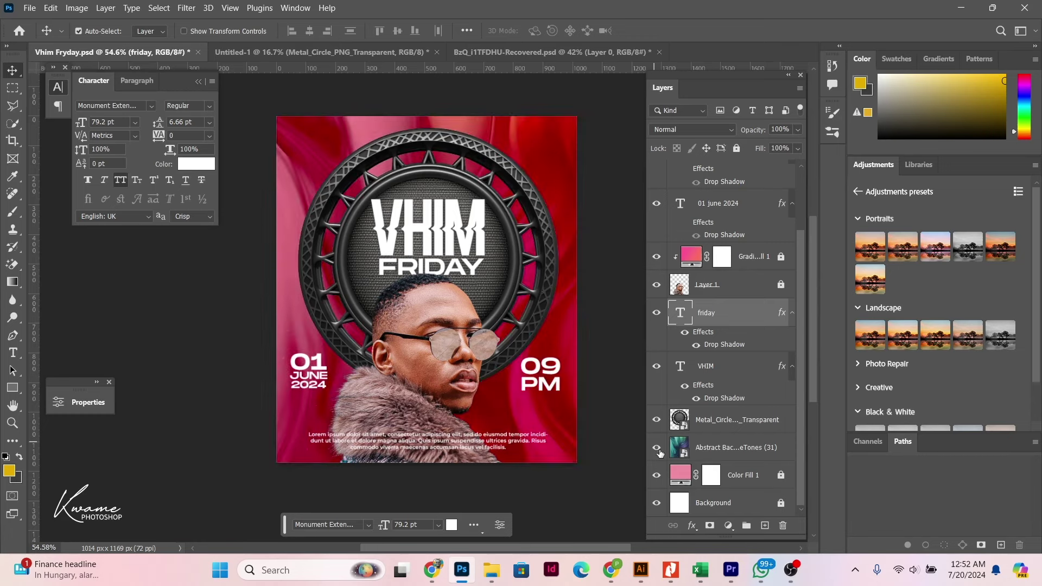
left_click(657, 475)
scroll(462, 298, "up", 2)
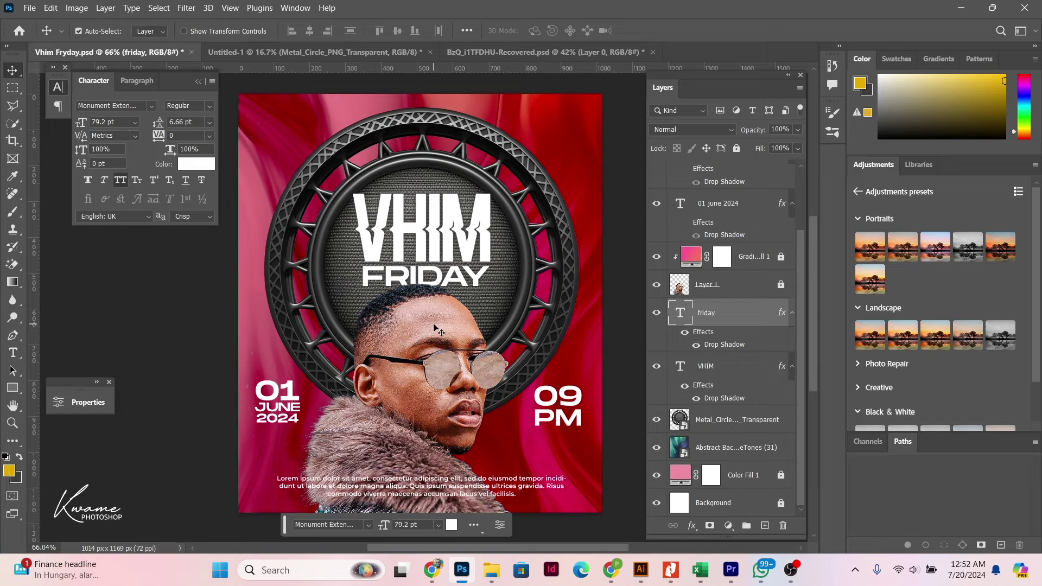
scroll(434, 326, "down", 1)
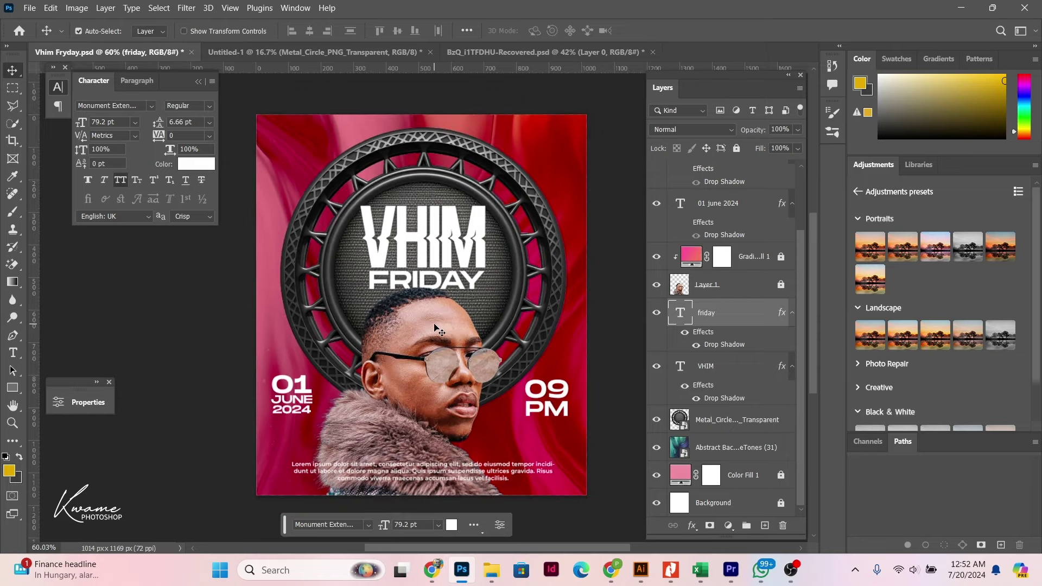